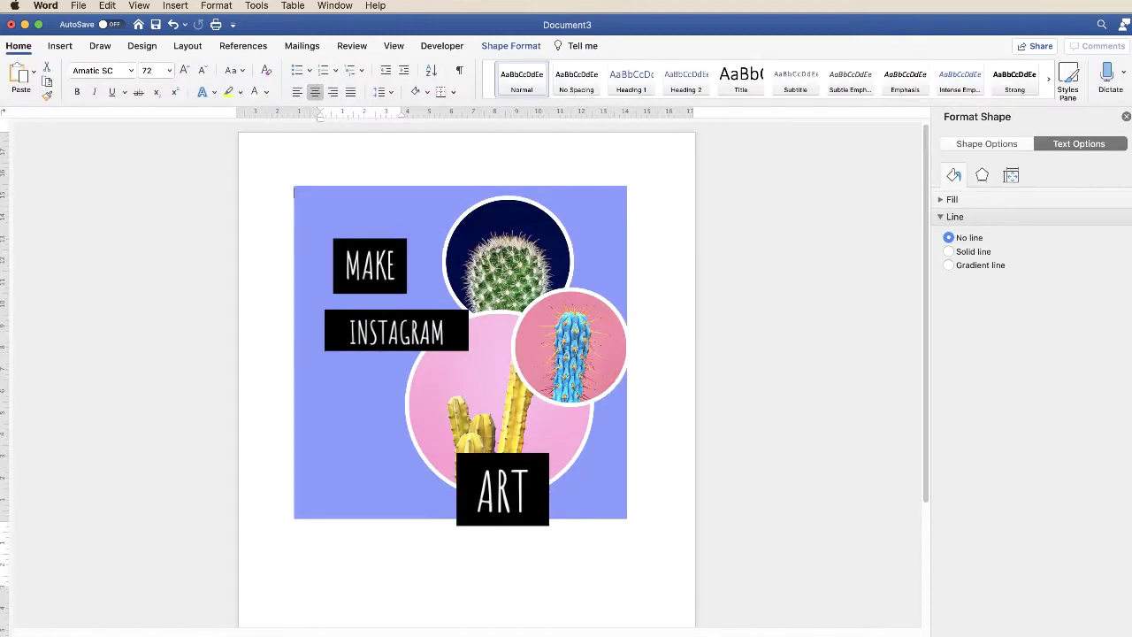
# Step: Enlarge the periwinkle background square and shift the circular cactus pictures down and right within it
pyautogui.moveTo(616, 518); pyautogui.dragTo(654, 545)
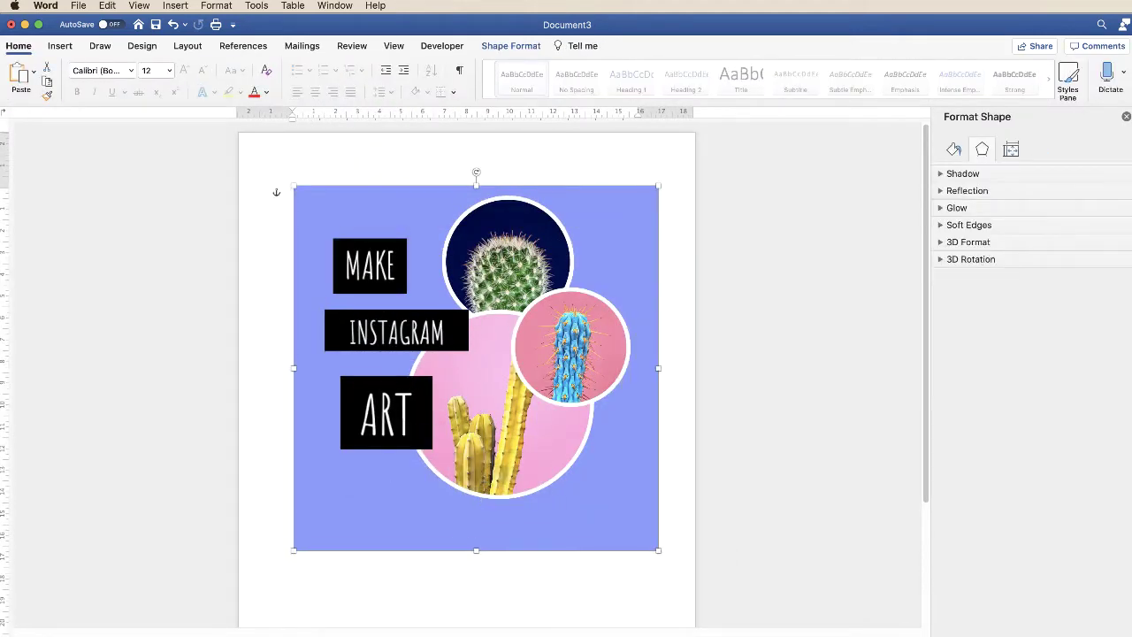
pyautogui.moveTo(592, 498); pyautogui.dragTo(607, 531)
pyautogui.moveTo(508, 257); pyautogui.dragTo(531, 286)
# Step: Reposition the MAKE, INSTAGRAM and ART labels into a closer vertical stack beside the cactus circles
pyautogui.moveTo(369, 266); pyautogui.dragTo(367, 265)
pyautogui.moveTo(329, 456)
pyautogui.mouseDown()
pyautogui.moveTo(316, 493)
pyautogui.moveTo(248, 543)
pyautogui.moveTo(329, 453)
pyautogui.mouseUp()
pyautogui.moveTo(389, 409); pyautogui.dragTo(398, 416)
pyautogui.moveTo(372, 274); pyautogui.dragTo(394, 295)
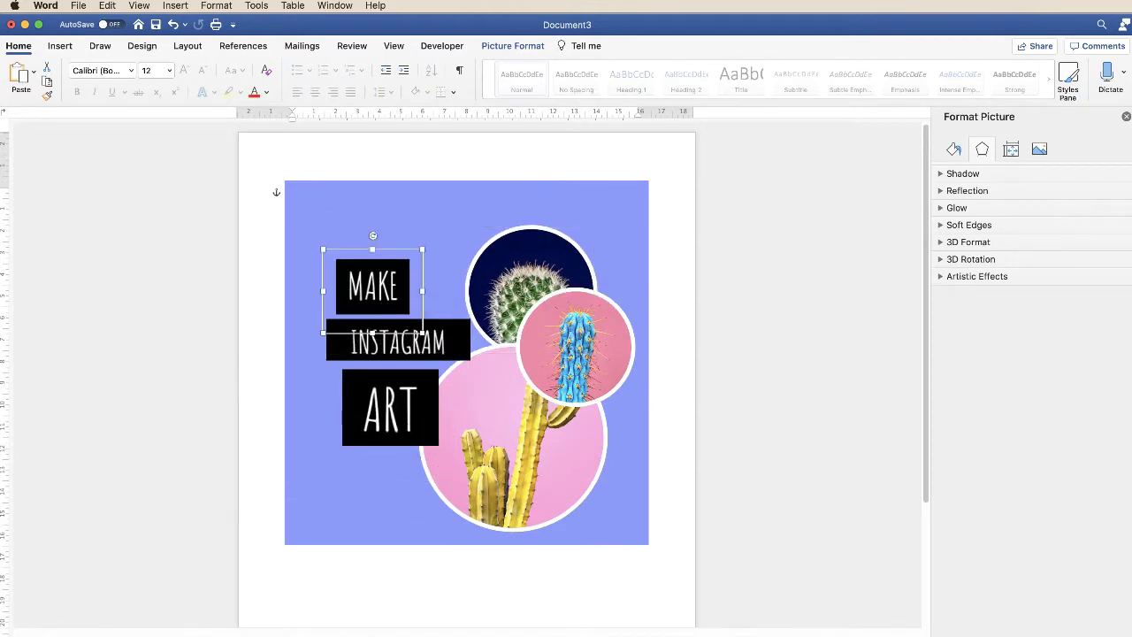
# Step: Nudge the cactus circles slightly upward and select the MAKE, INSTAGRAM and ART labels together
pyautogui.click(557, 389)
pyautogui.moveTo(557, 389); pyautogui.dragTo(557, 376)
pyautogui.click(897, 70)
pyautogui.click(893, 109)
pyautogui.click(372, 283)
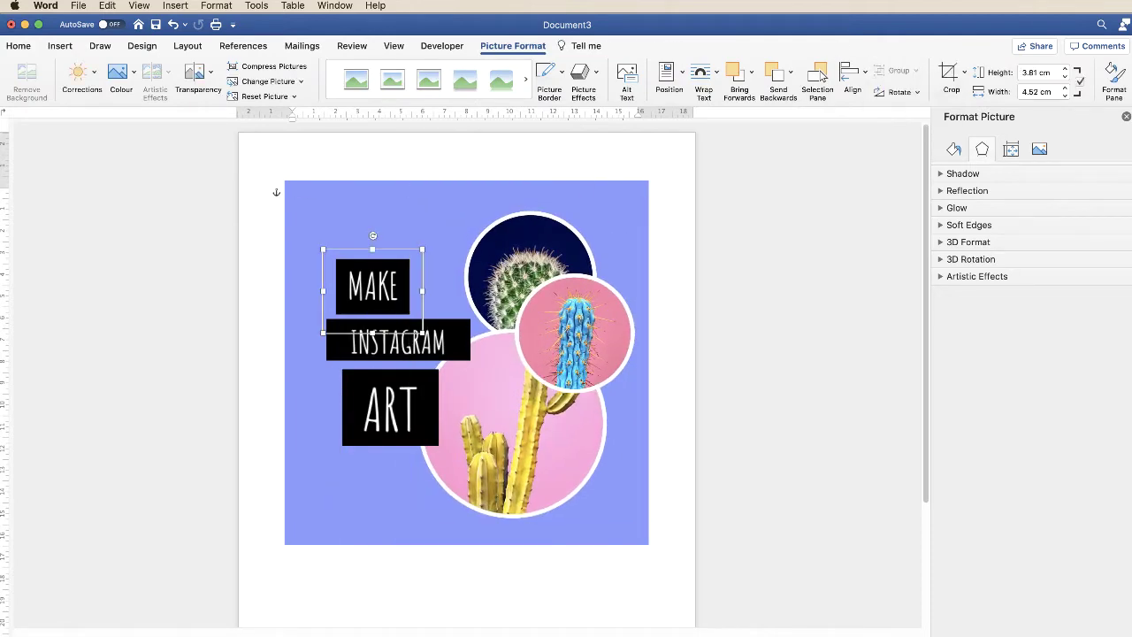
pyautogui.keyDown('shift'); pyautogui.click(398, 341); pyautogui.keyUp('shift')
pyautogui.keyDown('shift'); pyautogui.click(389, 407); pyautogui.keyUp('shift')
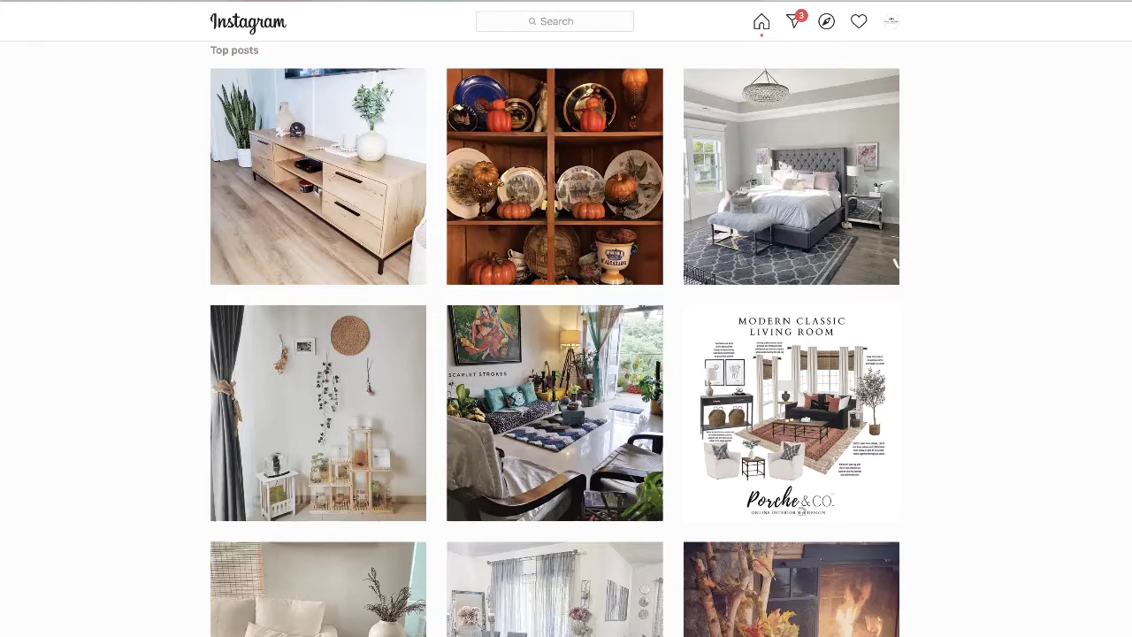
# Step: Switch to Instagram and look through the top and most recent home decor posts
pyautogui.scroll(-3, 555, 339)
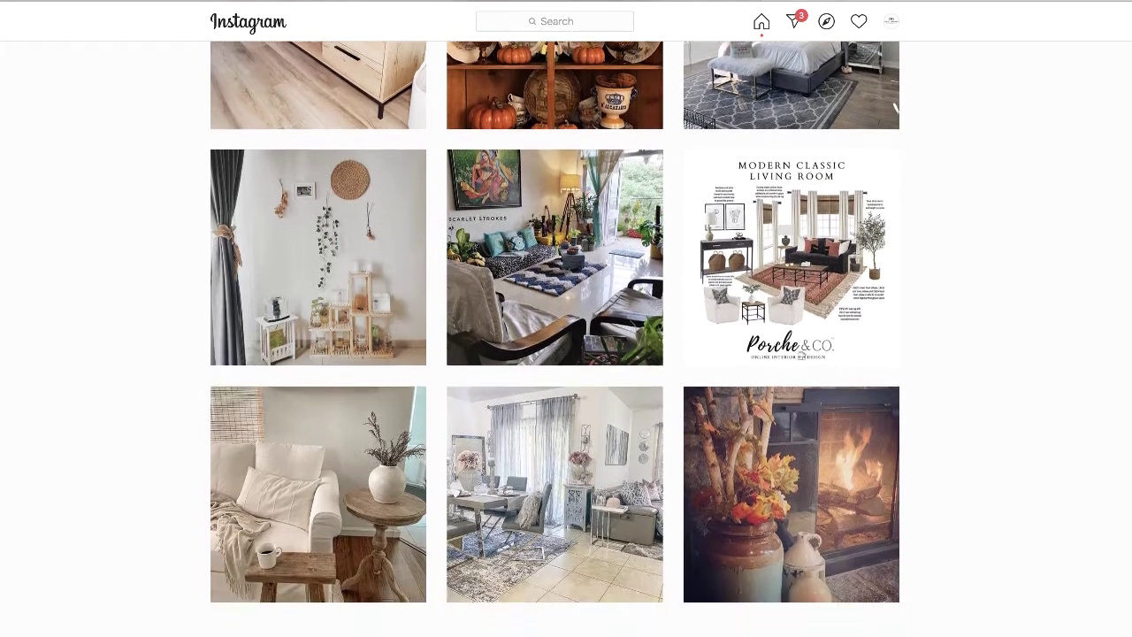
pyautogui.scroll(-5, 643, 528)
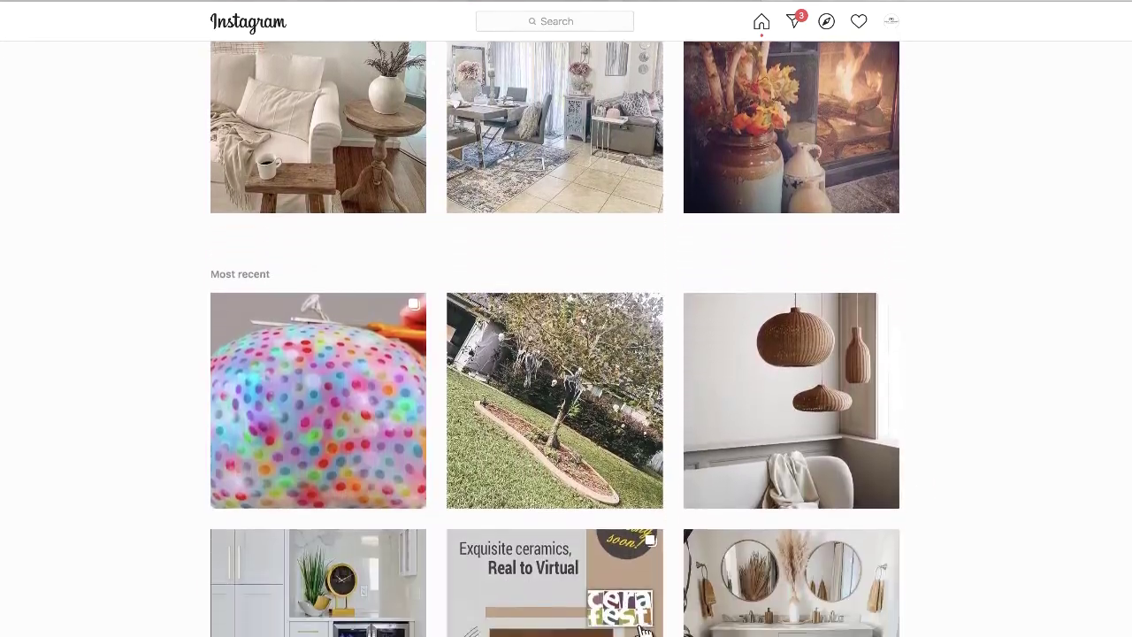
pyautogui.scroll(-5, 554, 339)
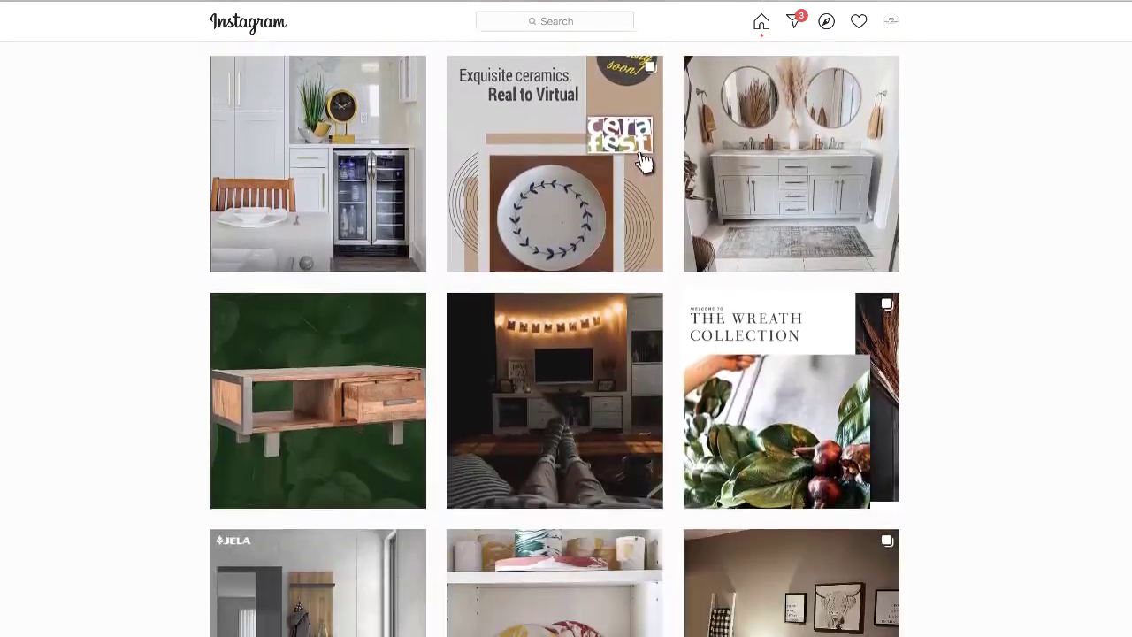
pyautogui.scroll(-8, 645, 44)
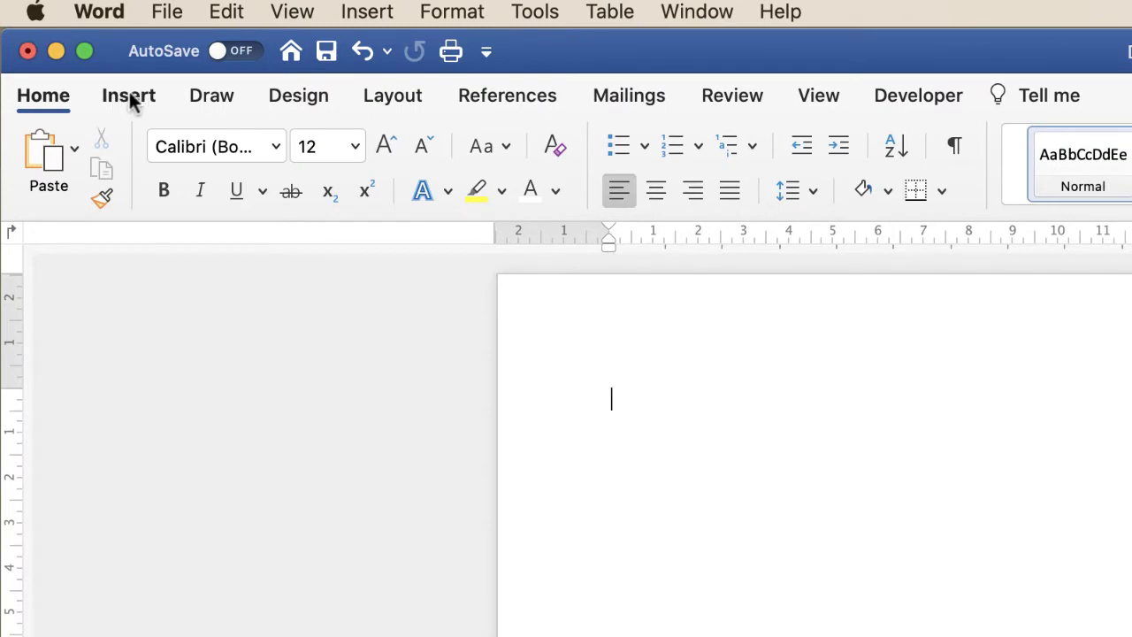
# Step: In a blank Word document, draw a square about 15 cm wide with the Rectangle shape and centre it near the page's top
pyautogui.click(132, 101)
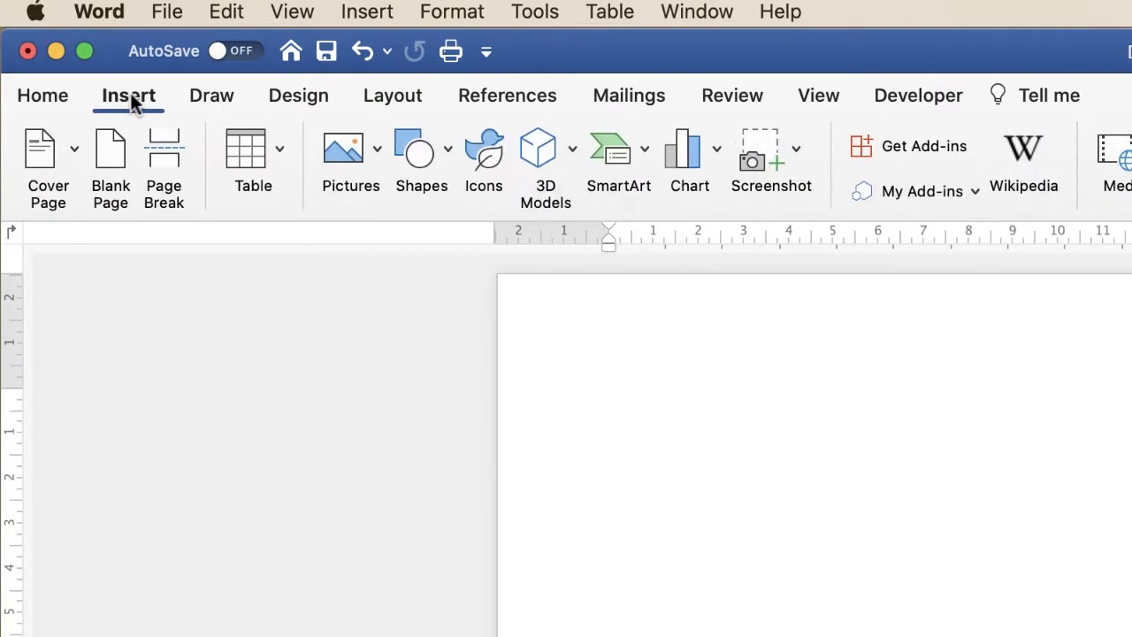
pyautogui.click(447, 152)
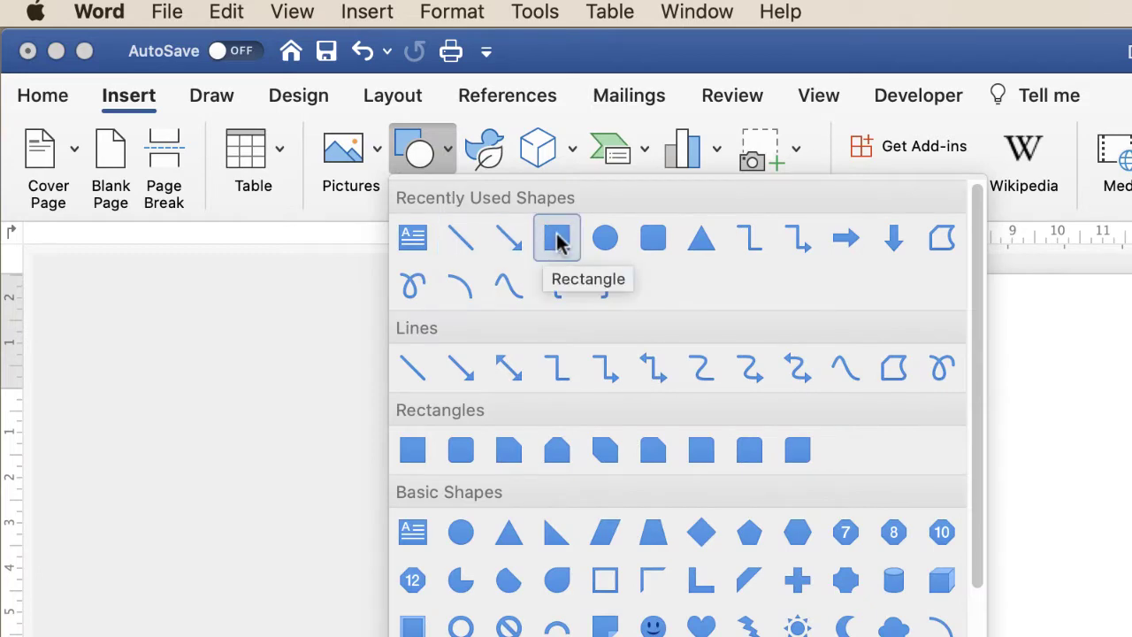
pyautogui.click(557, 244)
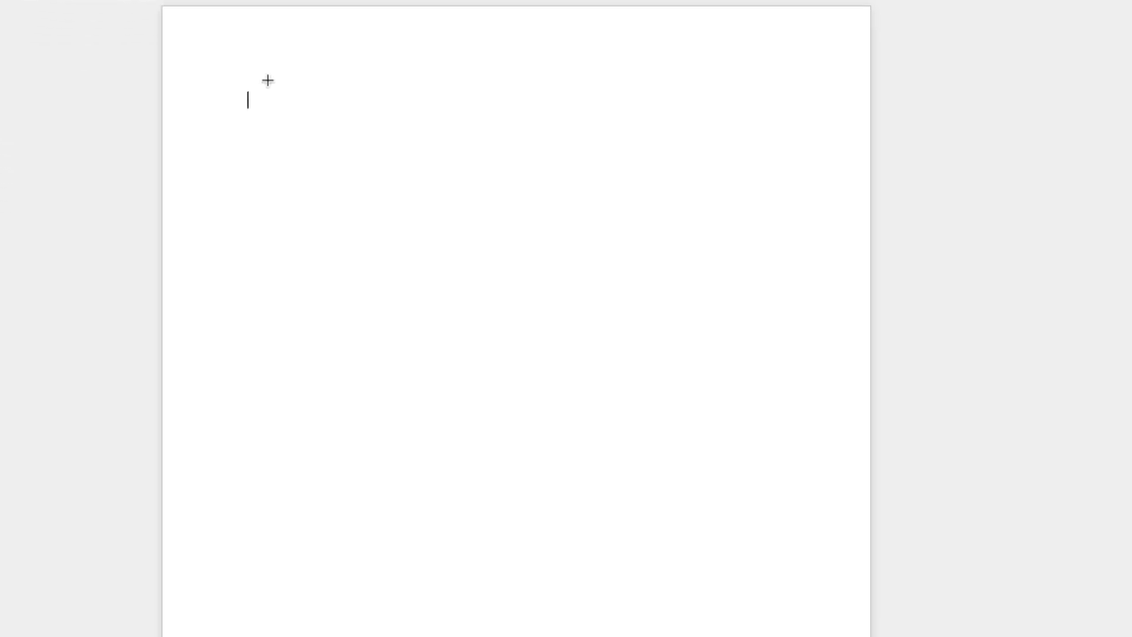
pyautogui.moveTo(273, 70); pyautogui.dragTo(793, 542)
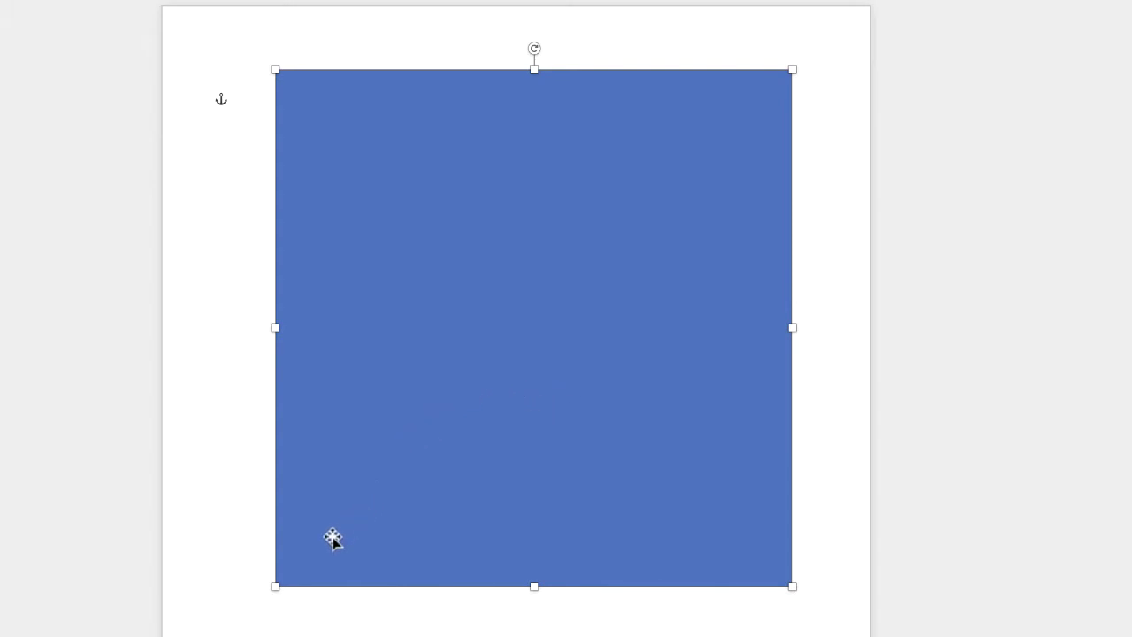
pyautogui.moveTo(331, 538); pyautogui.dragTo(328, 513)
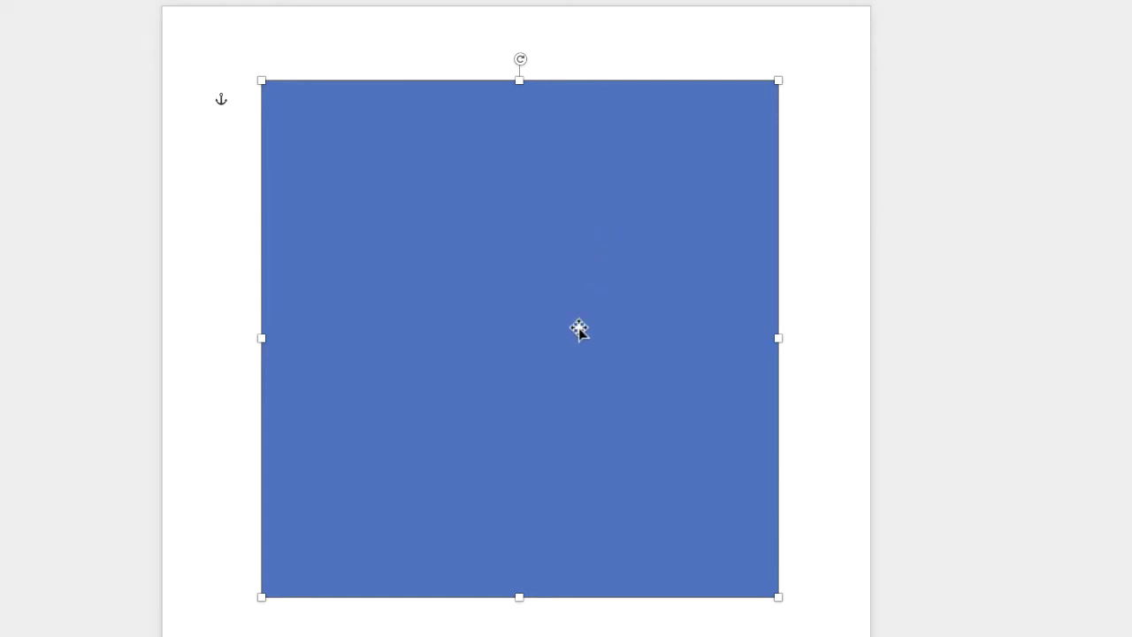
pyautogui.press('Escape')
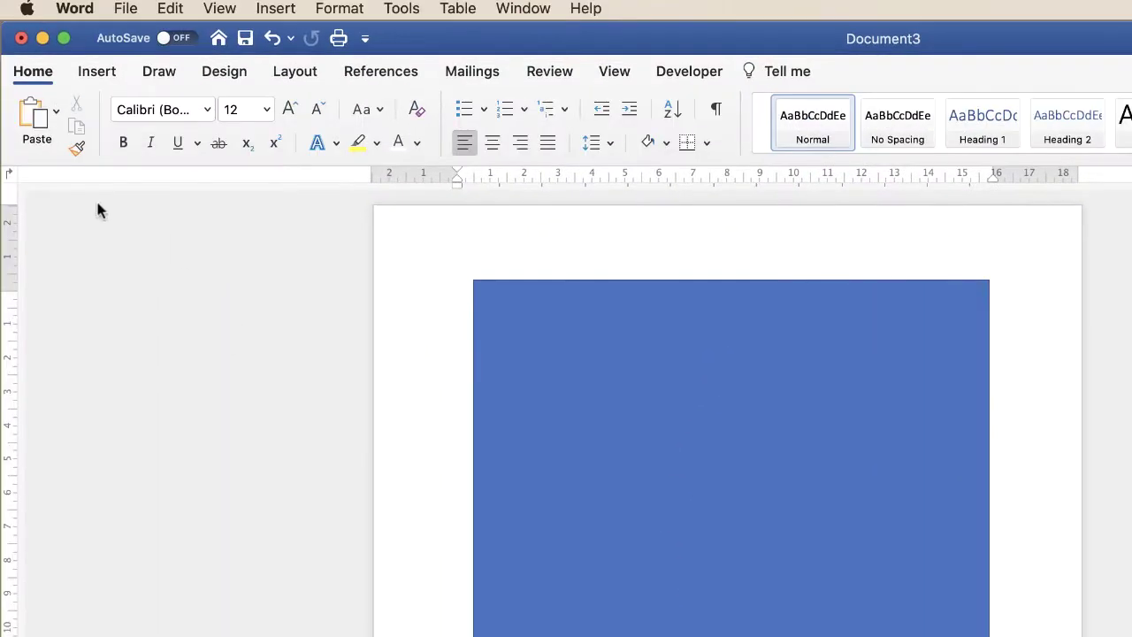
# Step: Insert the cactus photo with the blue background from the You Tube Demo folder and set its text wrapping to In Front of Text
pyautogui.click(97, 72)
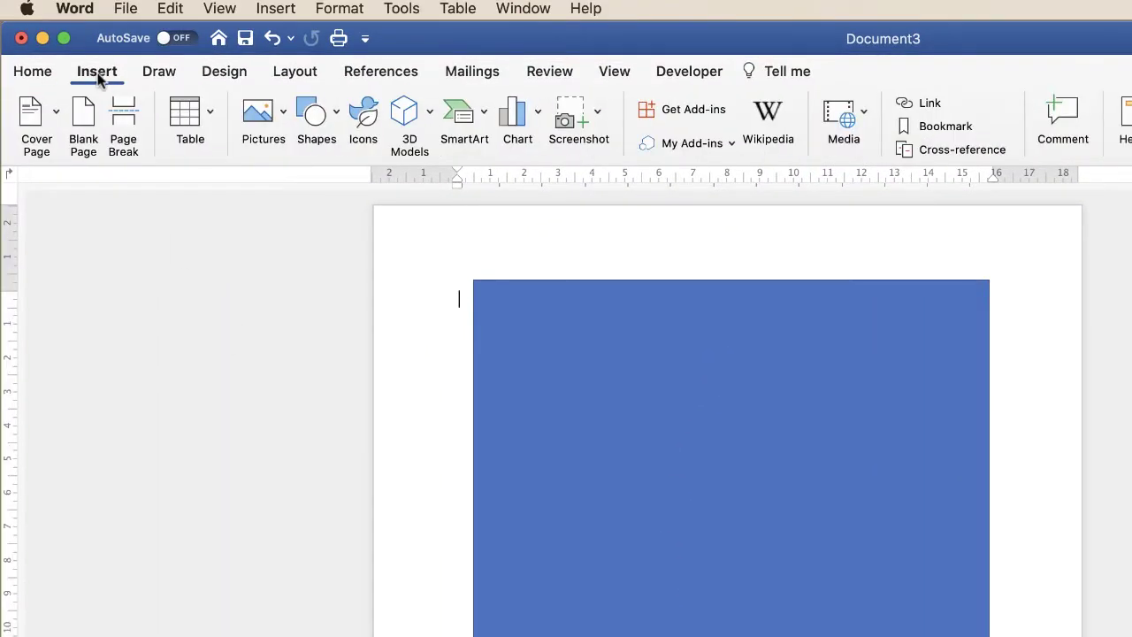
pyautogui.click(283, 113)
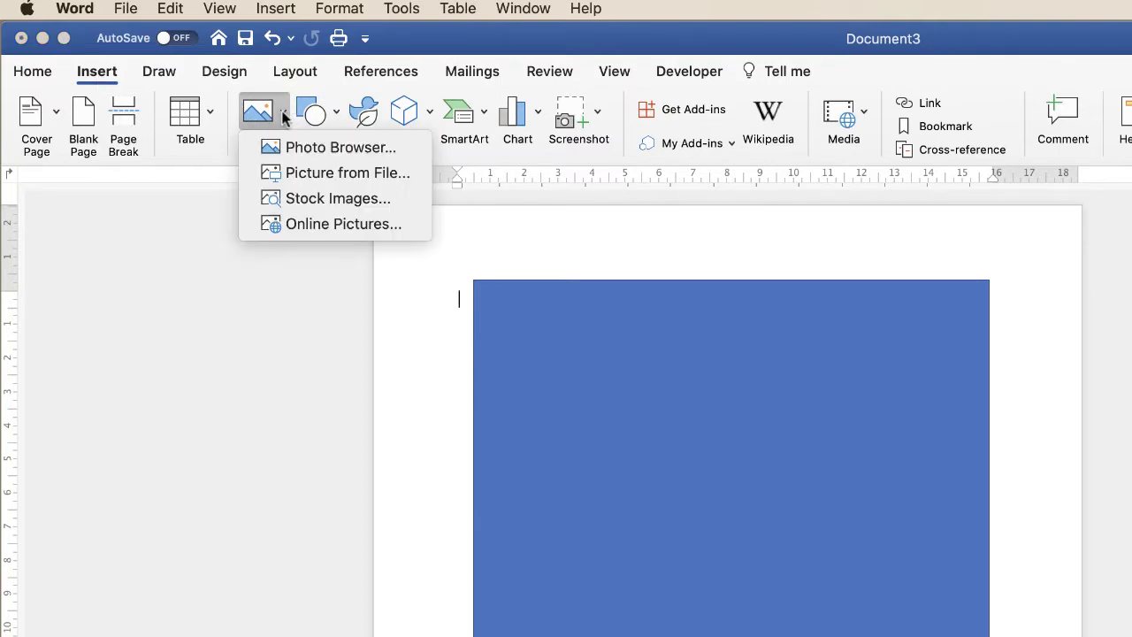
pyautogui.click(336, 173)
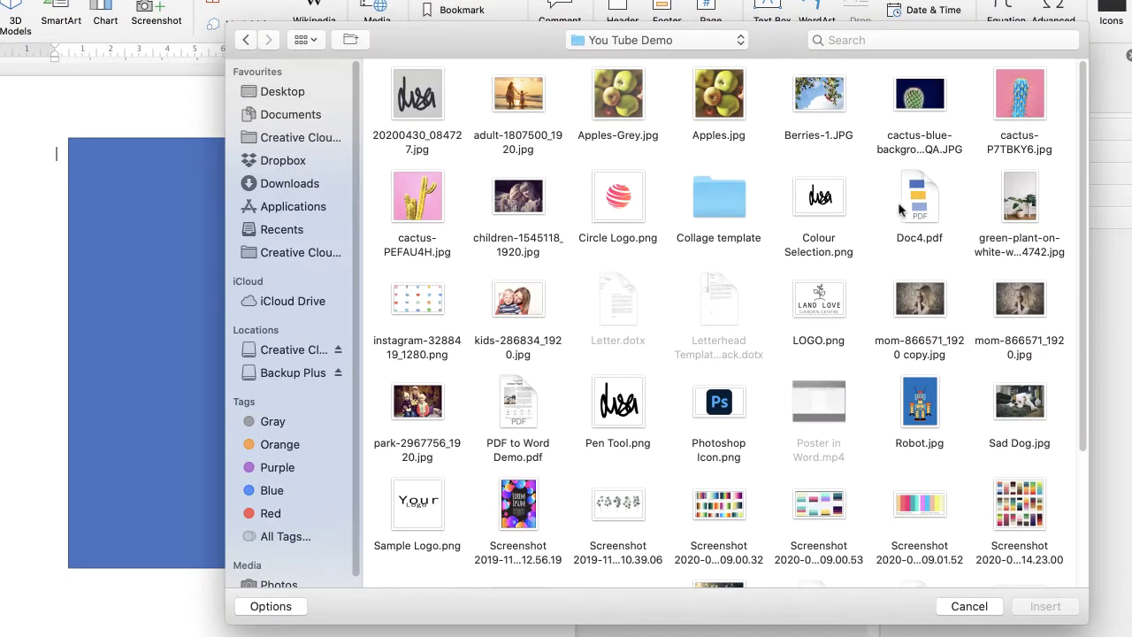
pyautogui.click(924, 101)
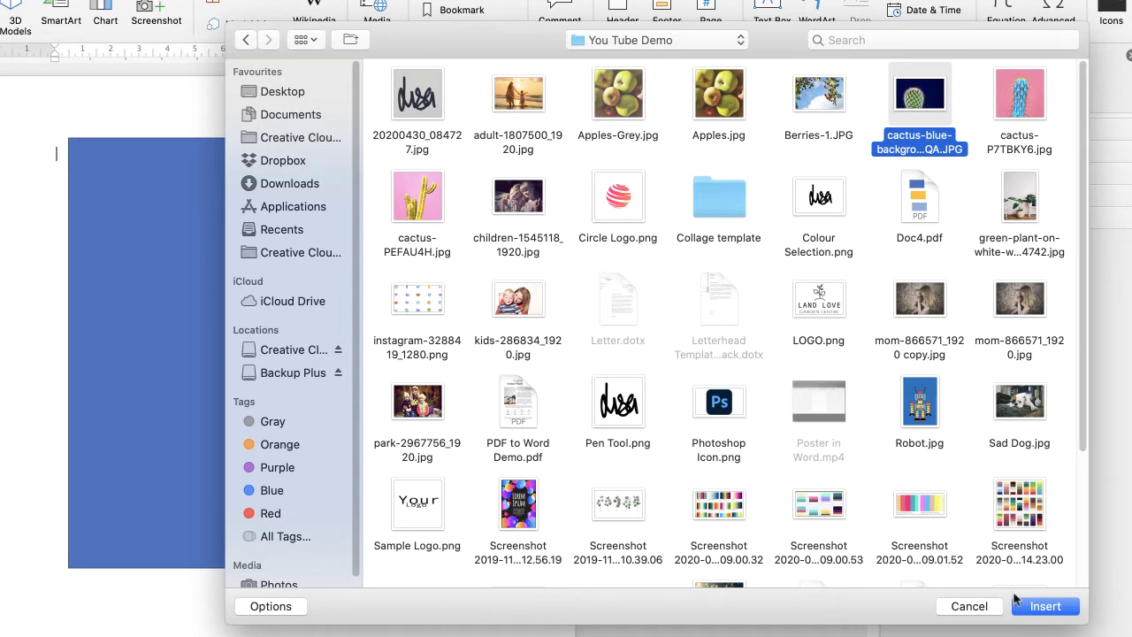
pyautogui.click(1043, 606)
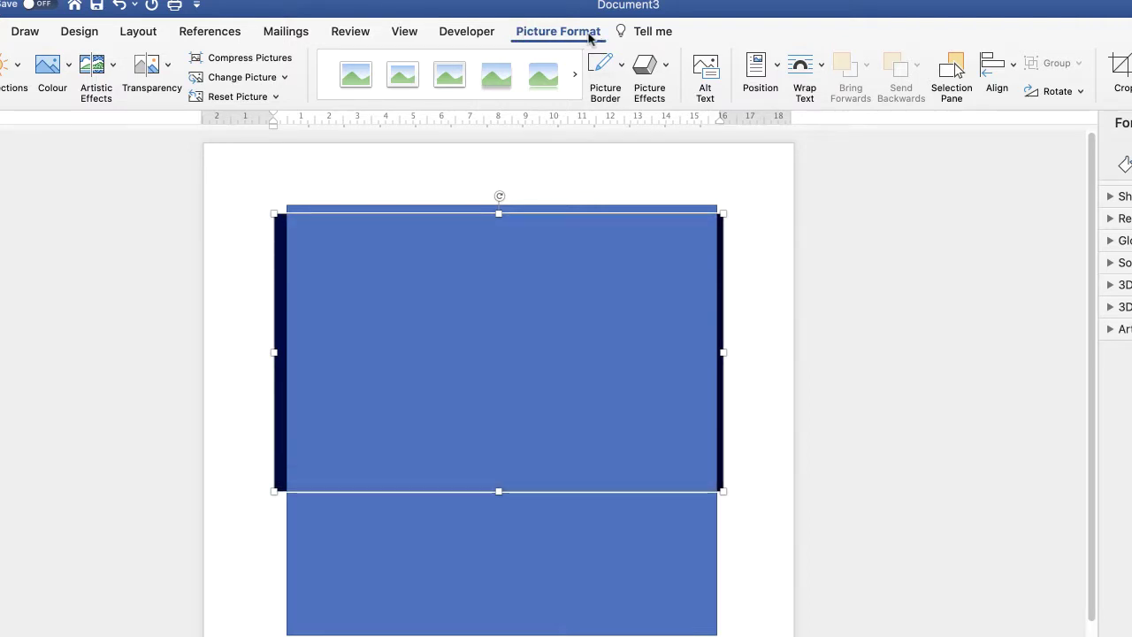
pyautogui.click(820, 71)
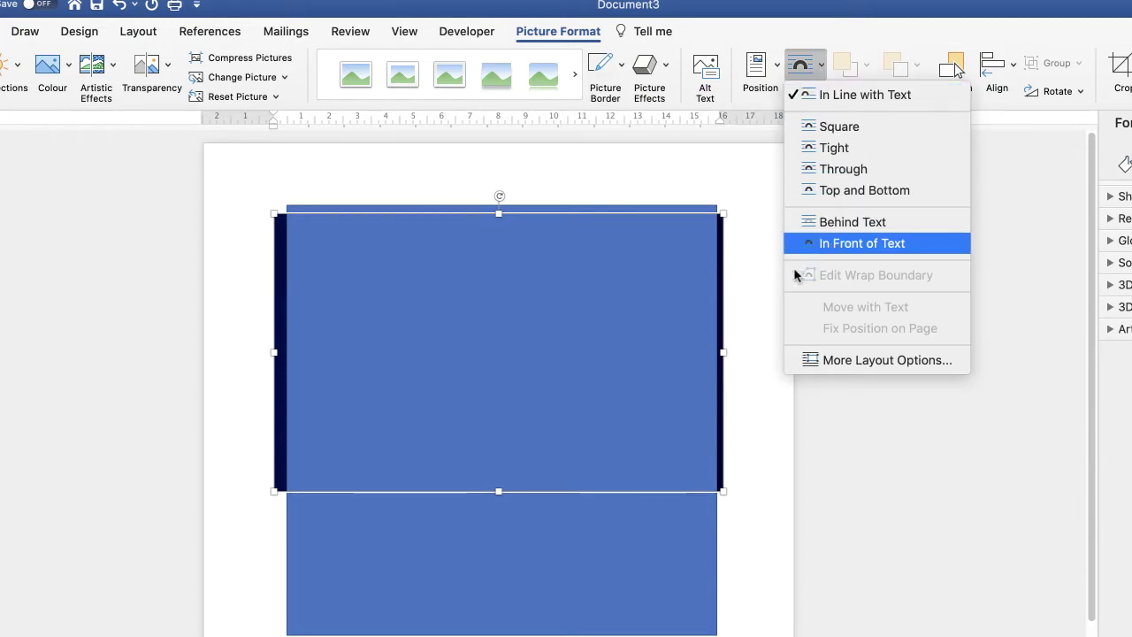
pyautogui.click(804, 243)
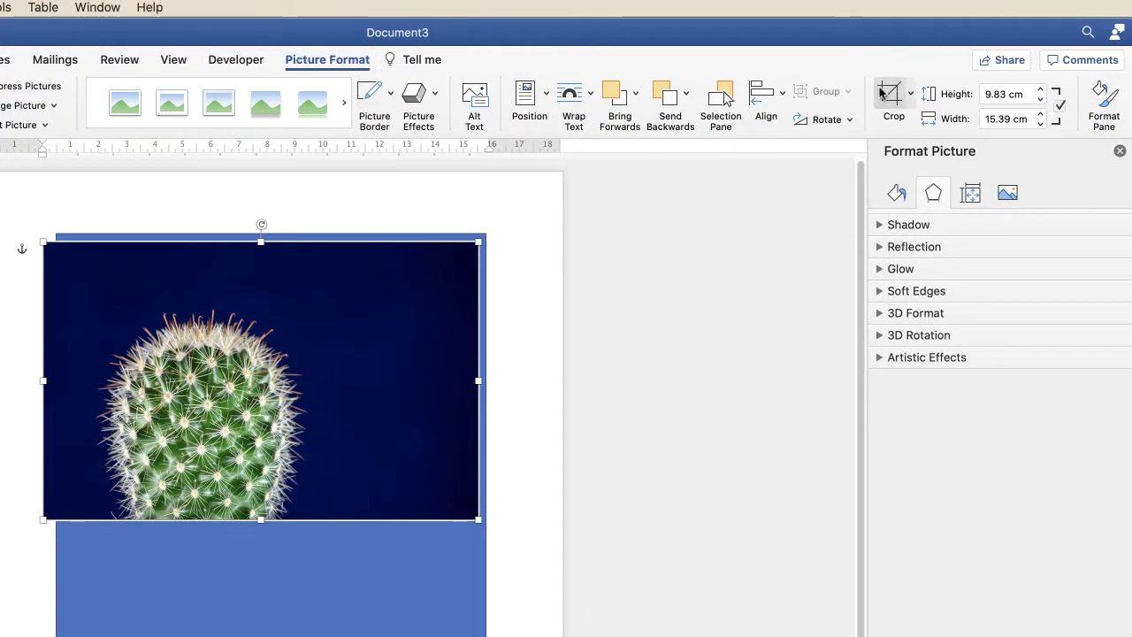
# Step: Crop the cactus photo to a 1:1 aspect ratio with the cactus centred in the crop frame
pyautogui.click(910, 94)
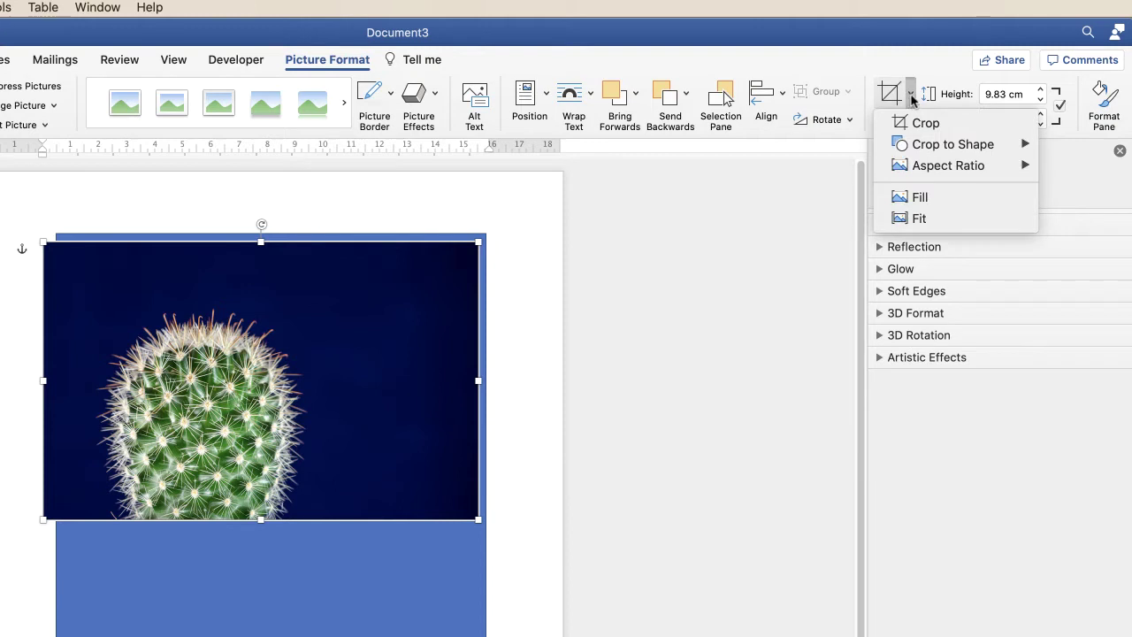
pyautogui.moveTo(921, 172)
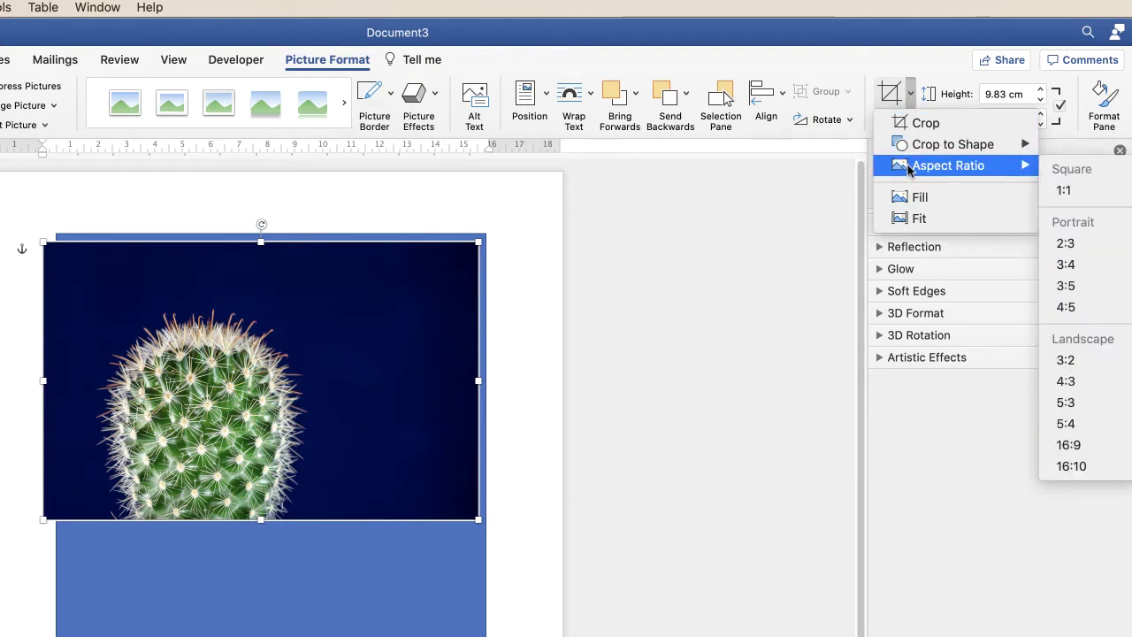
pyautogui.click(1066, 192)
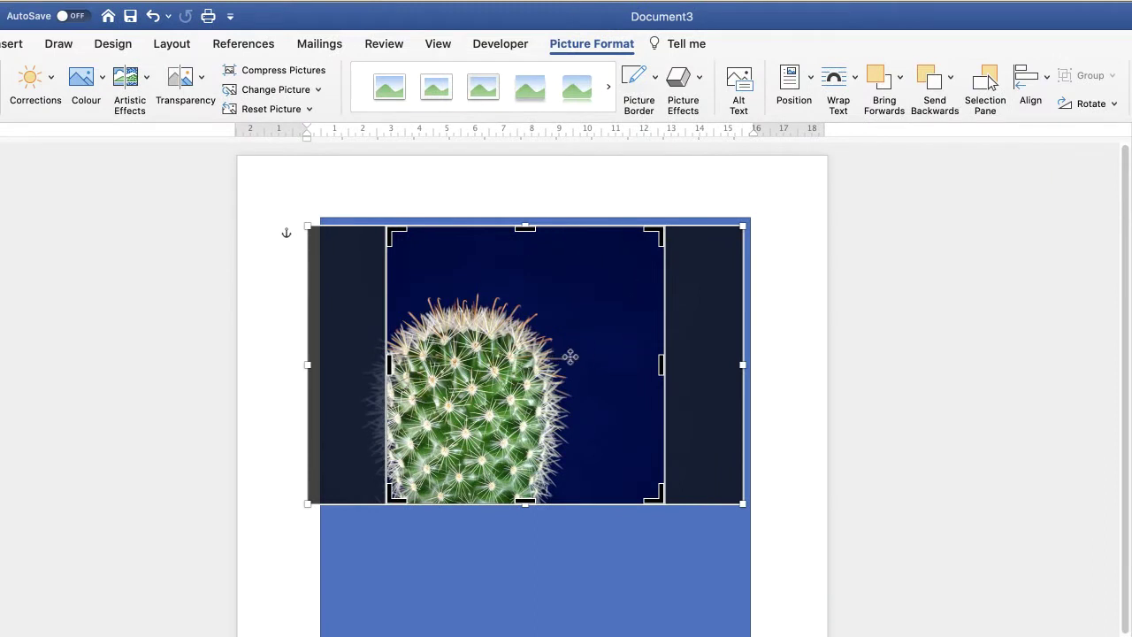
pyautogui.moveTo(580, 365); pyautogui.dragTo(637, 362)
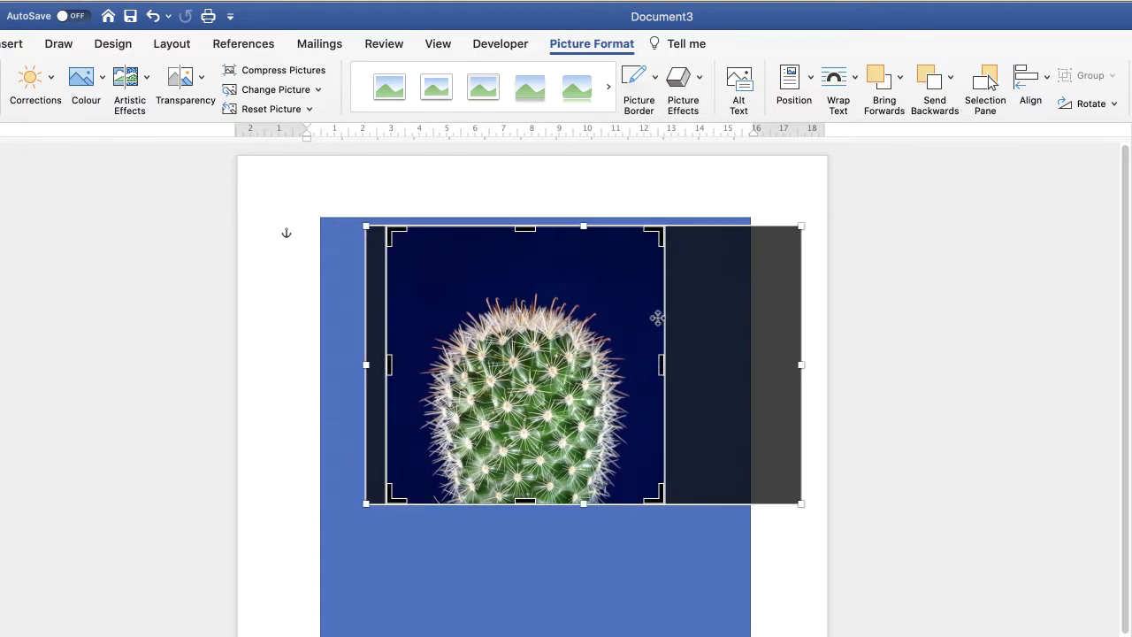
pyautogui.press('Escape')
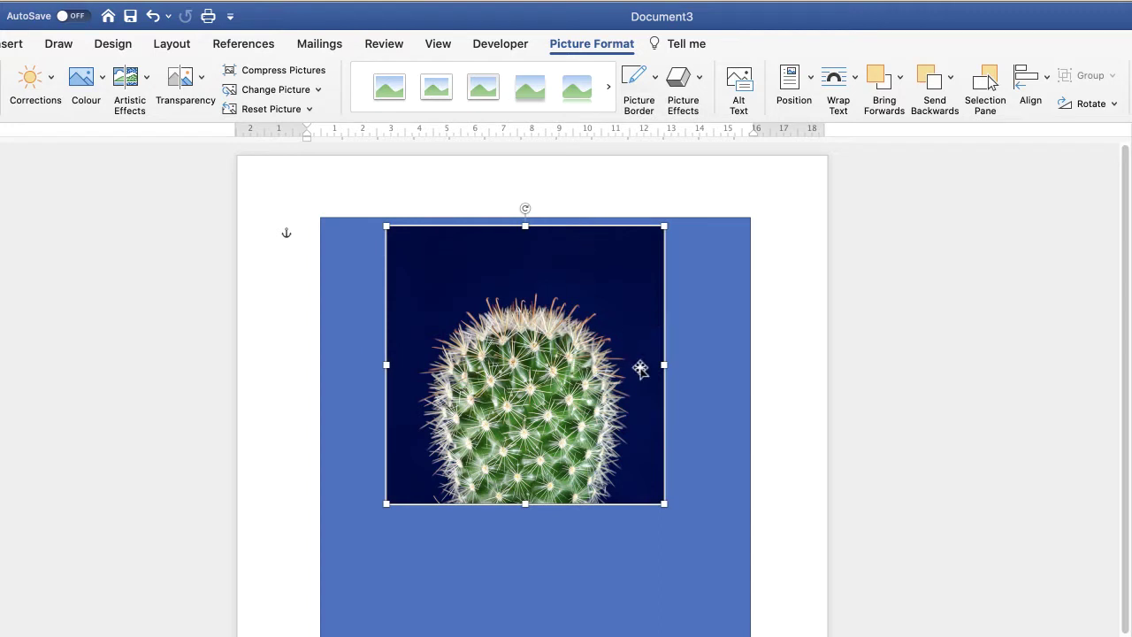
pyautogui.click(764, 374)
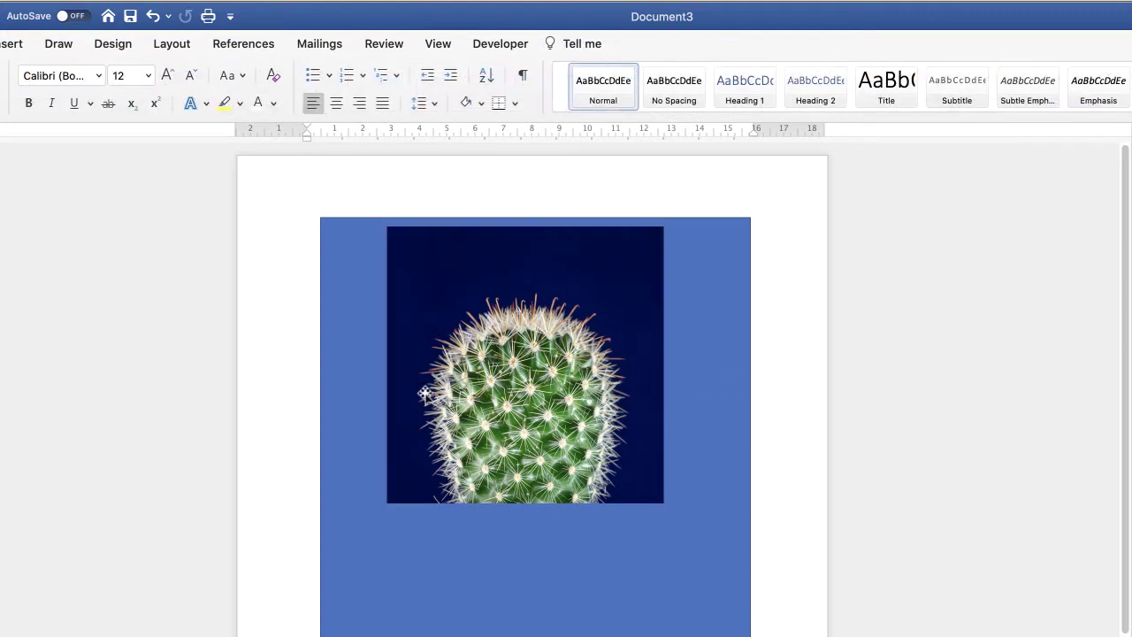
# Step: Crop the square cactus photo to a circle using the oval basic shape
pyautogui.click(545, 385)
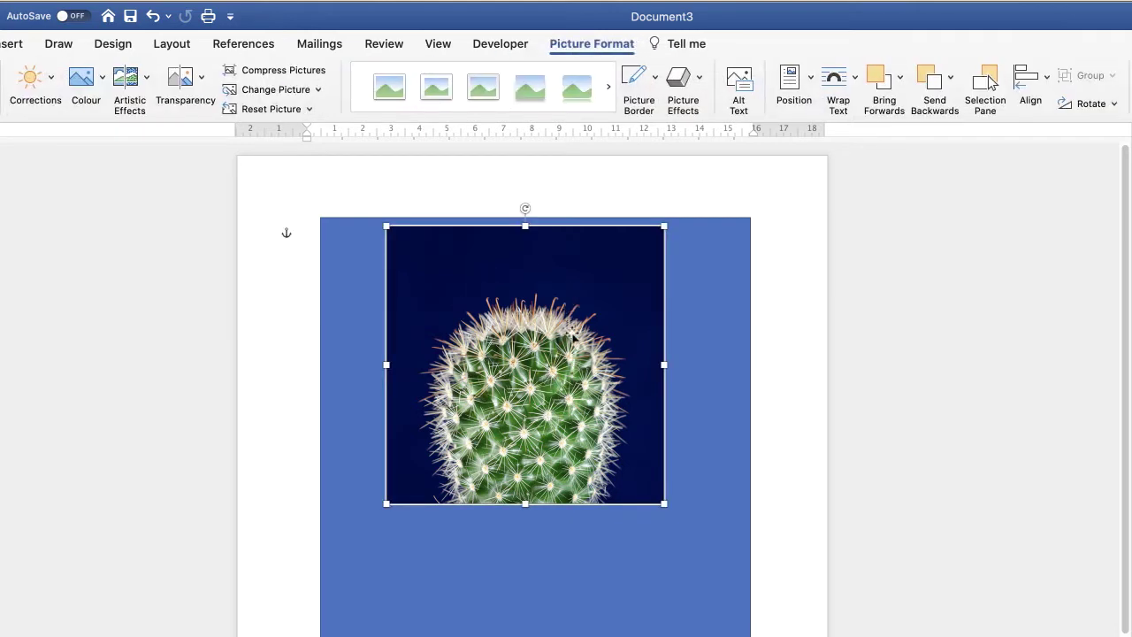
pyautogui.doubleClick(607, 309)
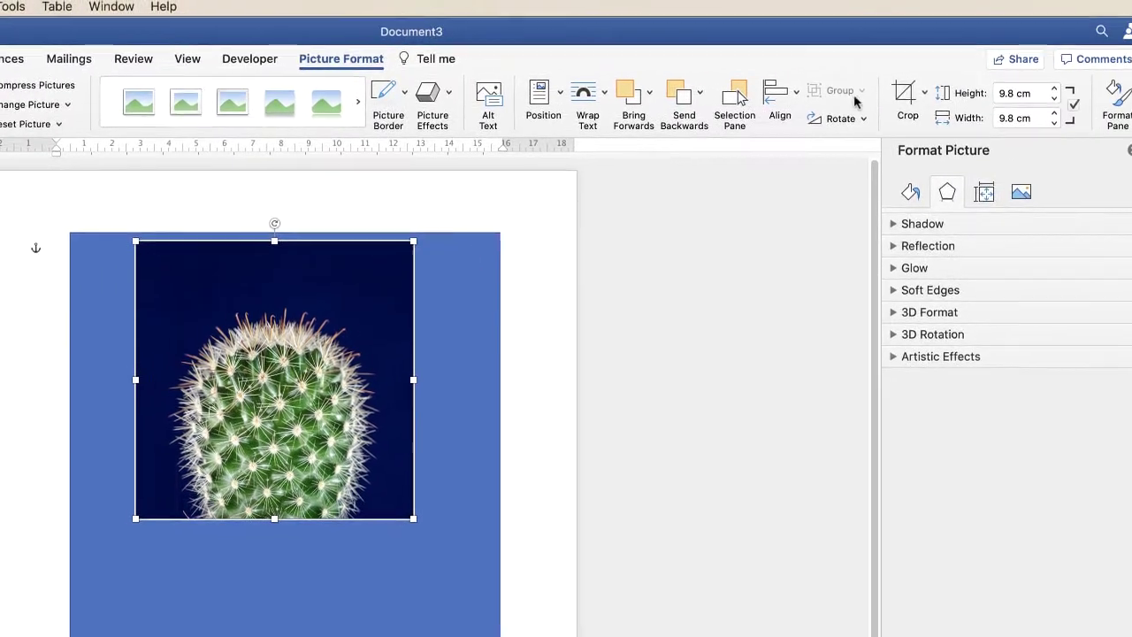
pyautogui.click(910, 97)
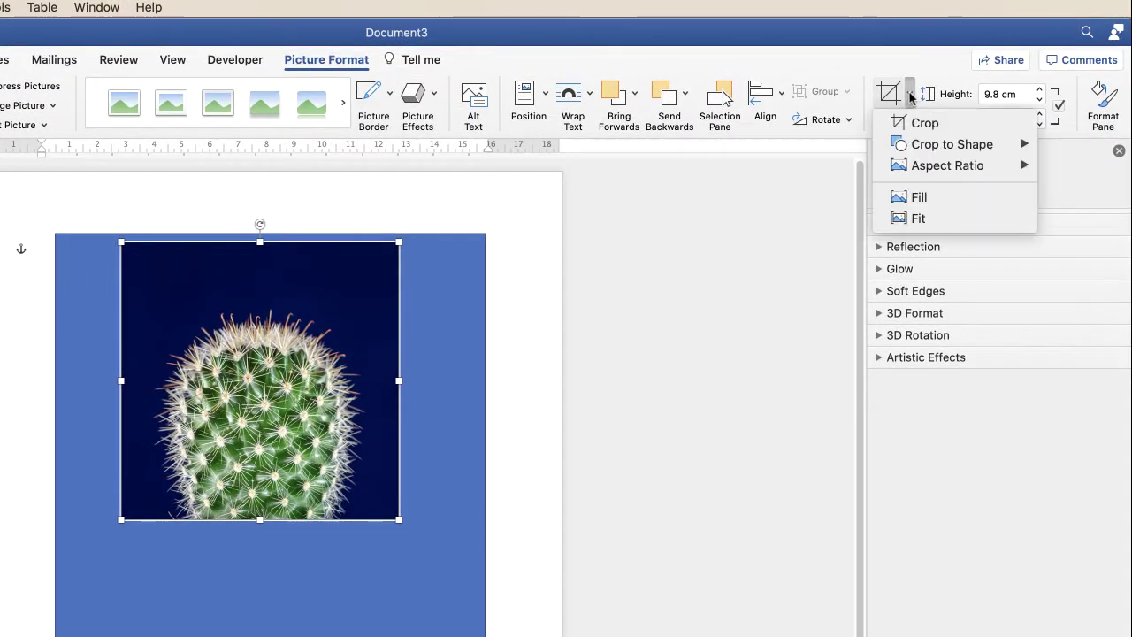
pyautogui.moveTo(898, 152)
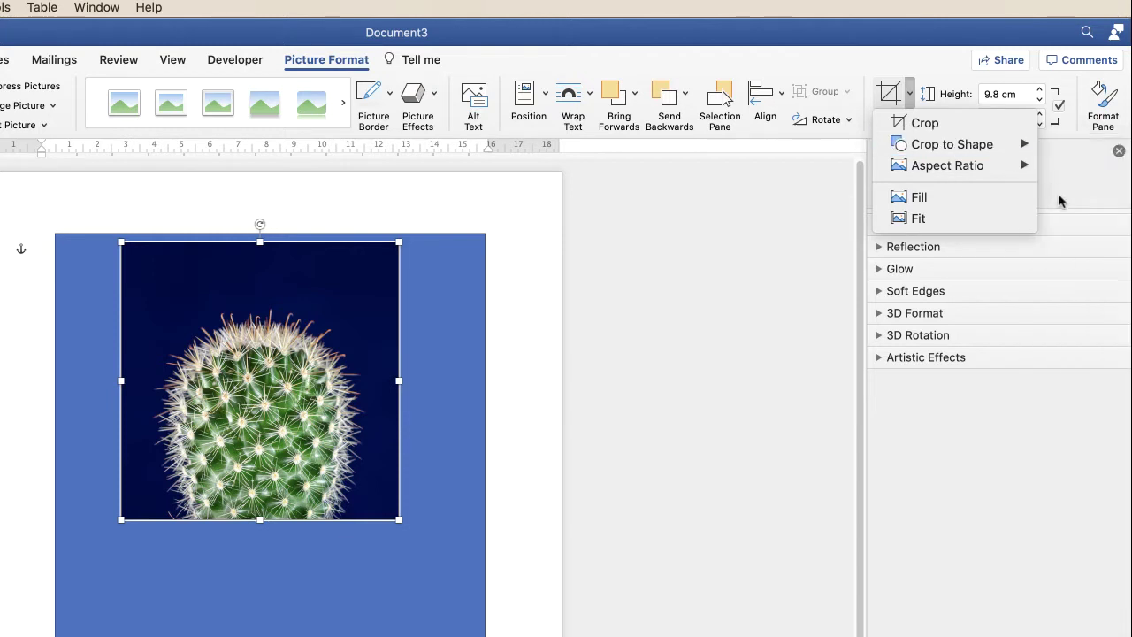
pyautogui.moveTo(1026, 150)
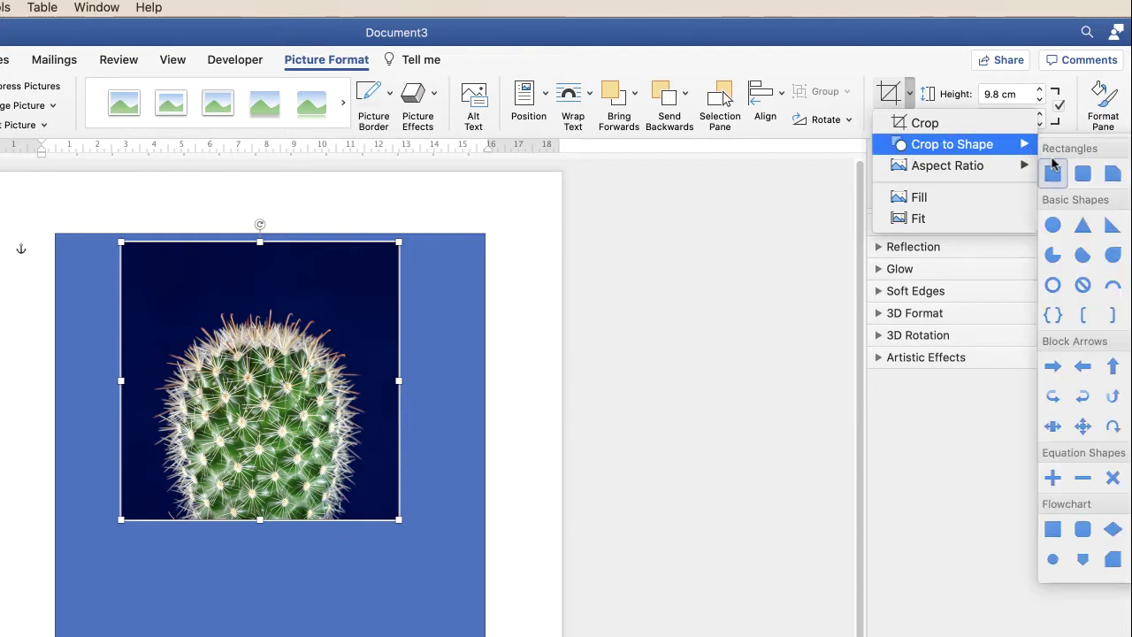
pyautogui.click(1053, 226)
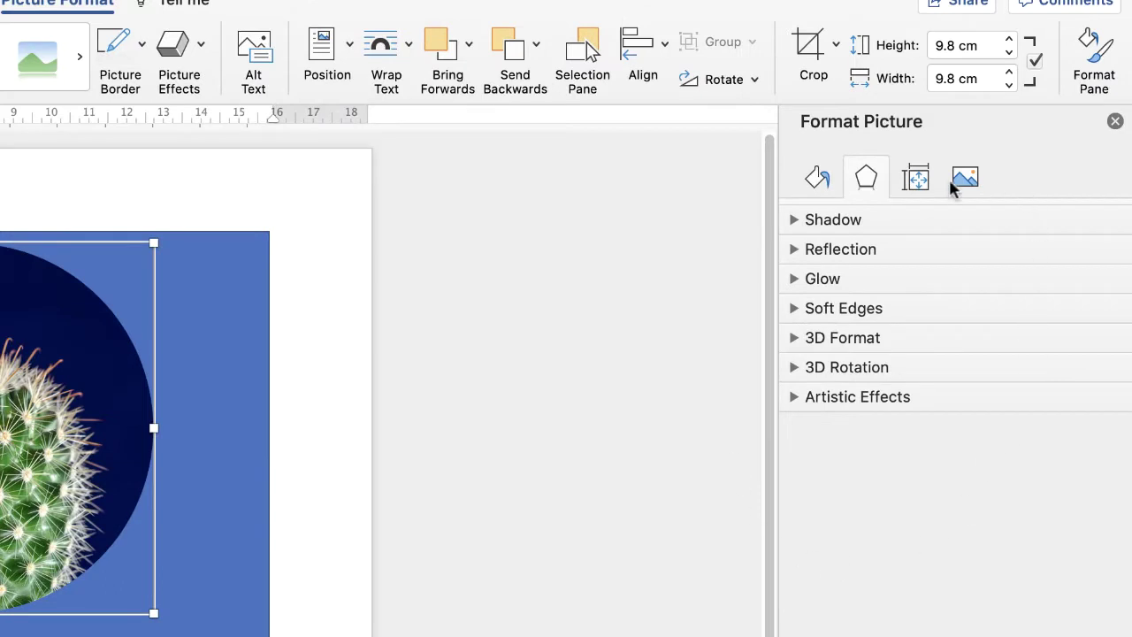
# Step: Give the circular blue-background cactus photo a solid white outline 5.5 pt wide
pyautogui.click(818, 180)
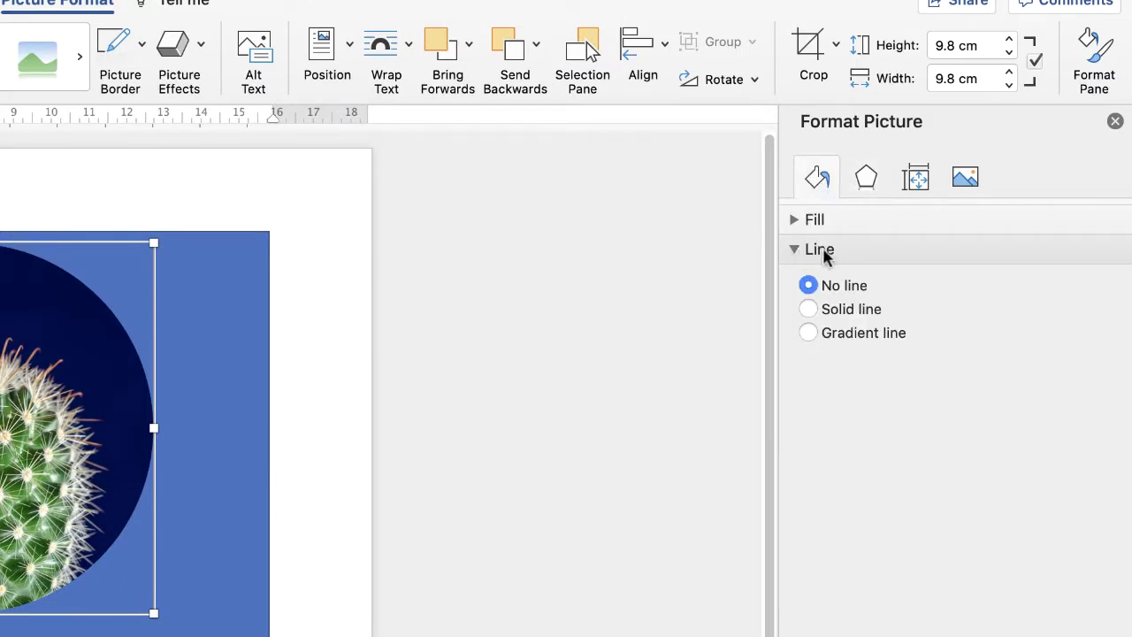
pyautogui.click(809, 310)
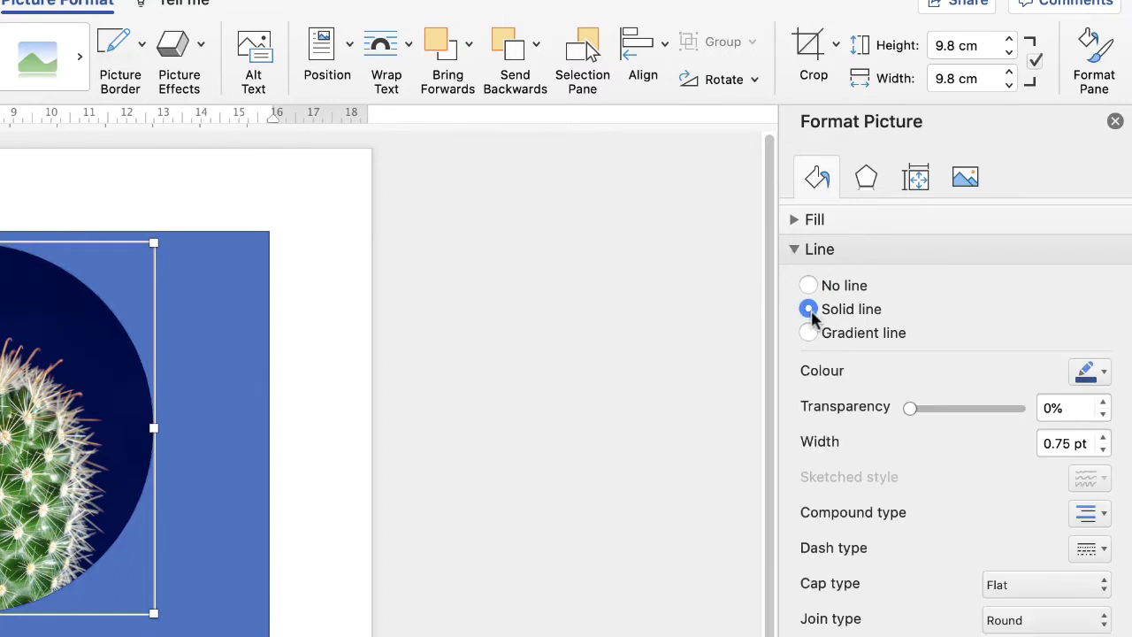
pyautogui.click(1104, 375)
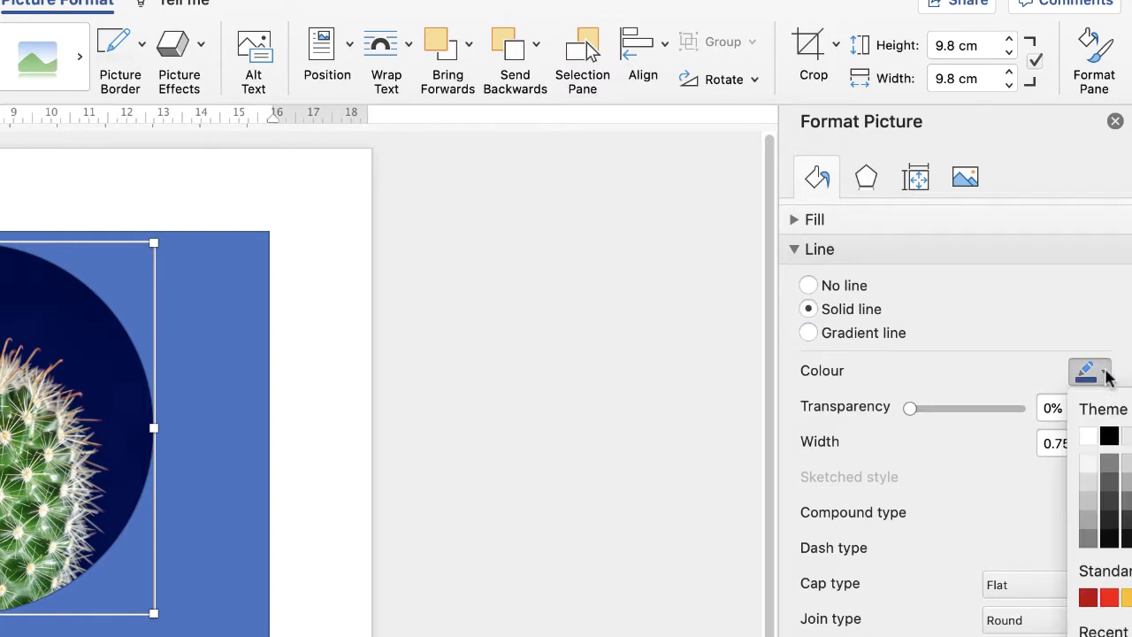
pyautogui.click(1089, 438)
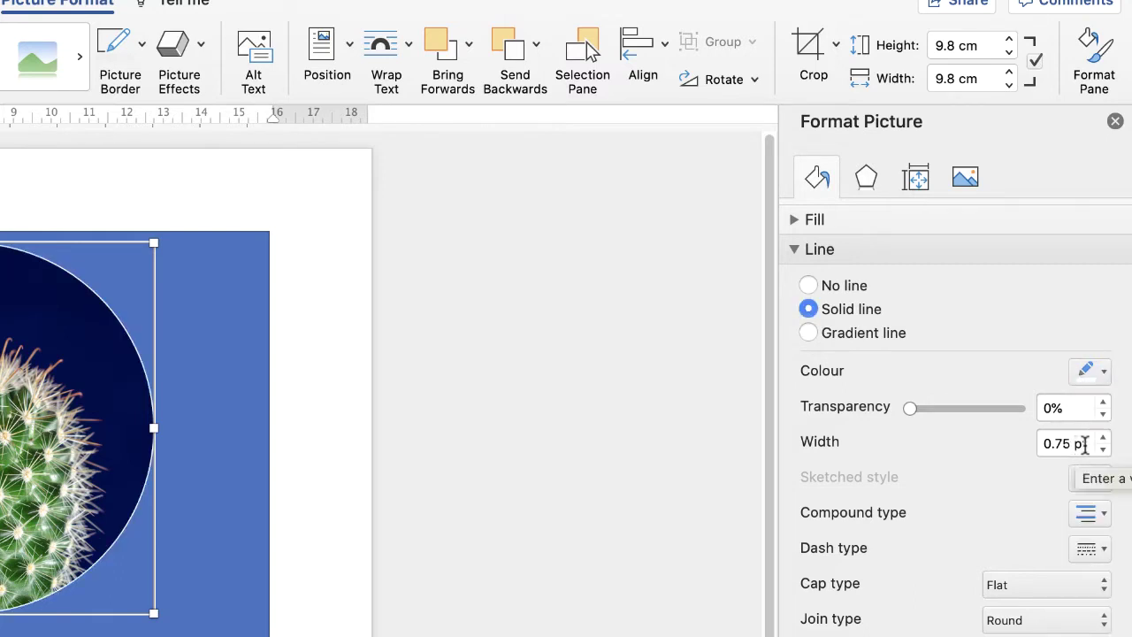
pyautogui.moveTo(1089, 443); pyautogui.dragTo(992, 416)
pyautogui.write('5.5')
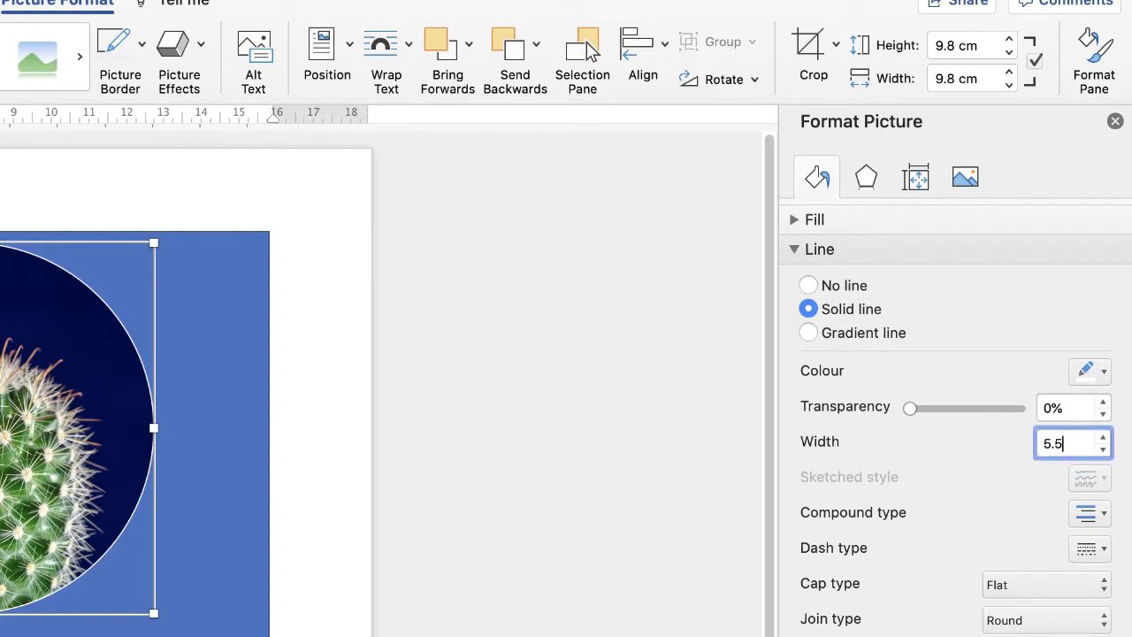
pyautogui.press('Return')
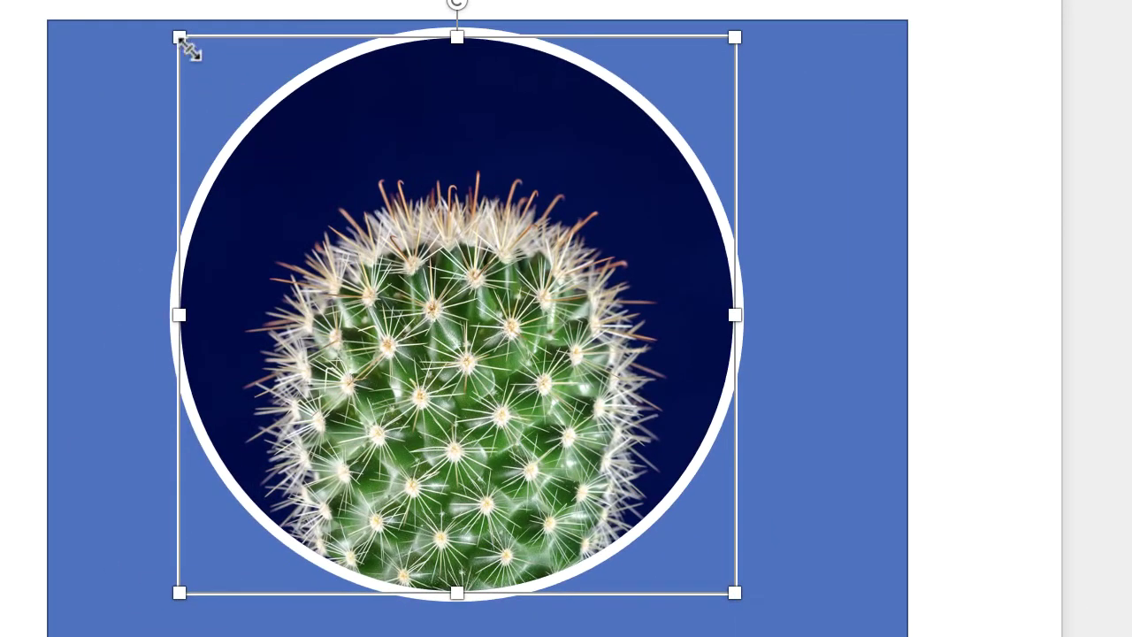
# Step: Shrink the circular blue-background cactus photo to a little over half its size and place it in the square's upper half, right of centre
pyautogui.moveTo(179, 37); pyautogui.dragTo(430, 288)
pyautogui.moveTo(559, 453); pyautogui.dragTo(562, 325)
pyautogui.click(572, 598)
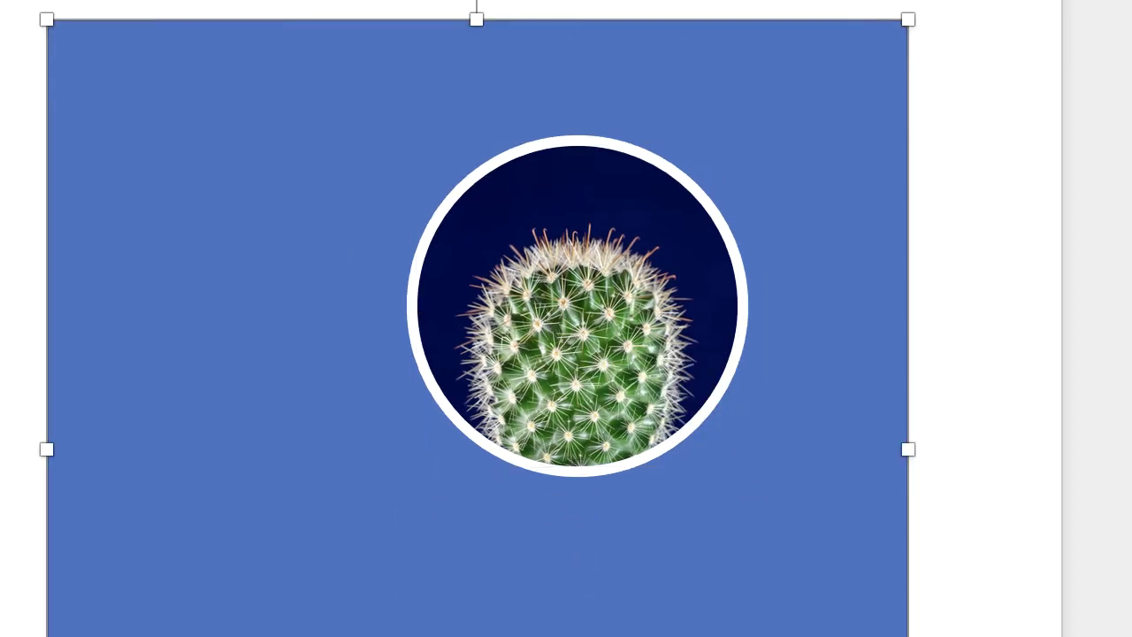
pyautogui.press('Escape')
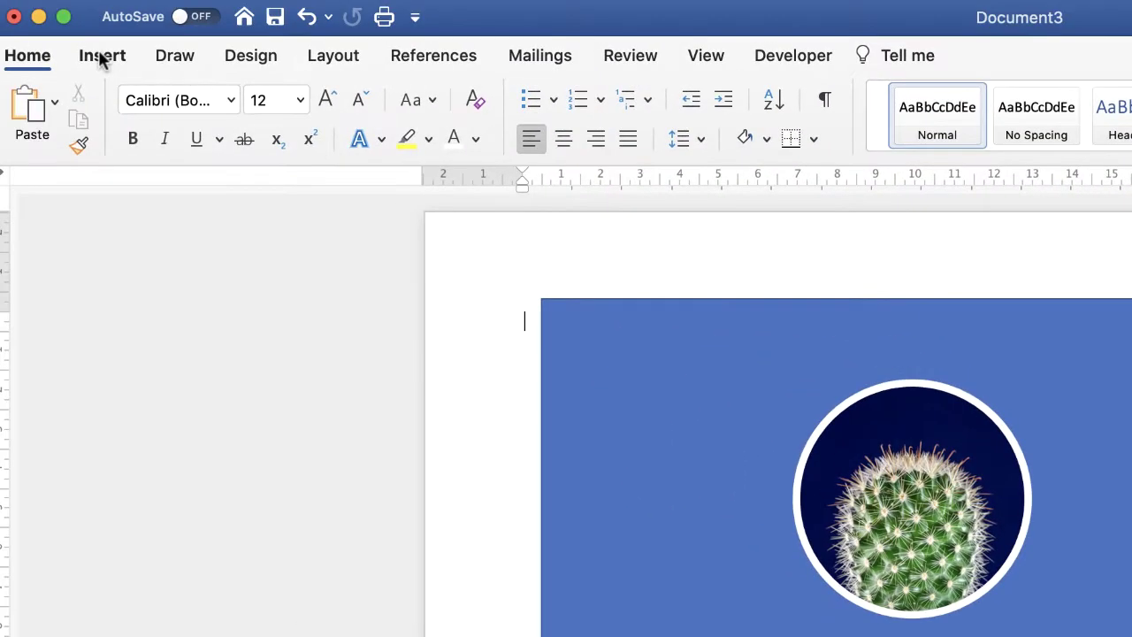
# Step: Insert cactus-P7TBKY6.jpg from the You Tube Demo folder and set its text wrapping to In Front of Text
pyautogui.click(103, 57)
pyautogui.click(320, 104)
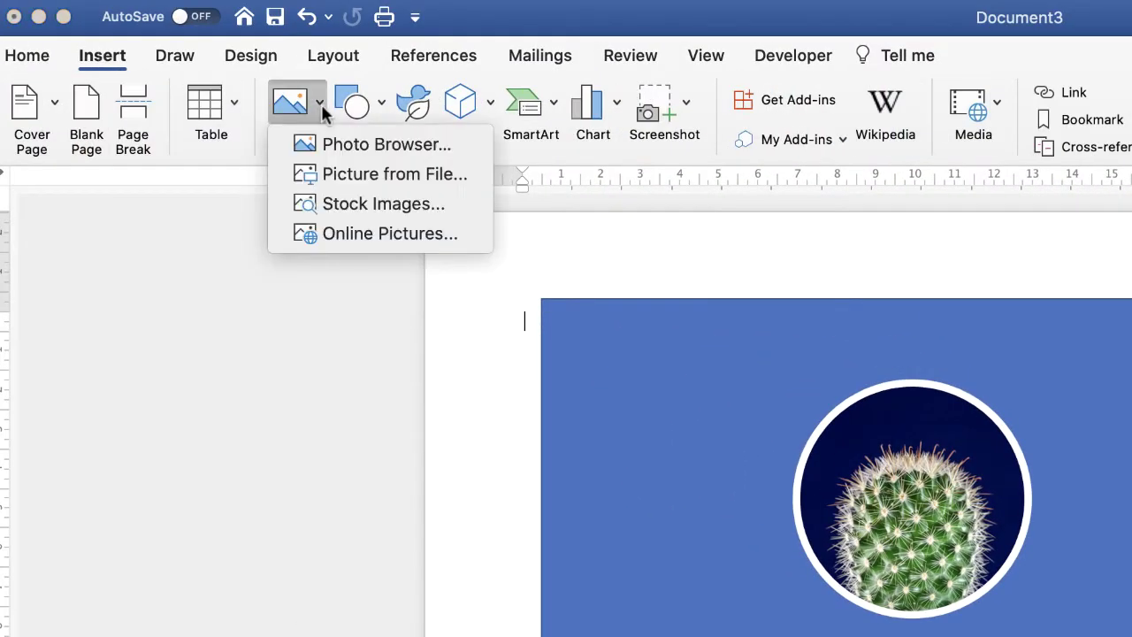
pyautogui.click(394, 174)
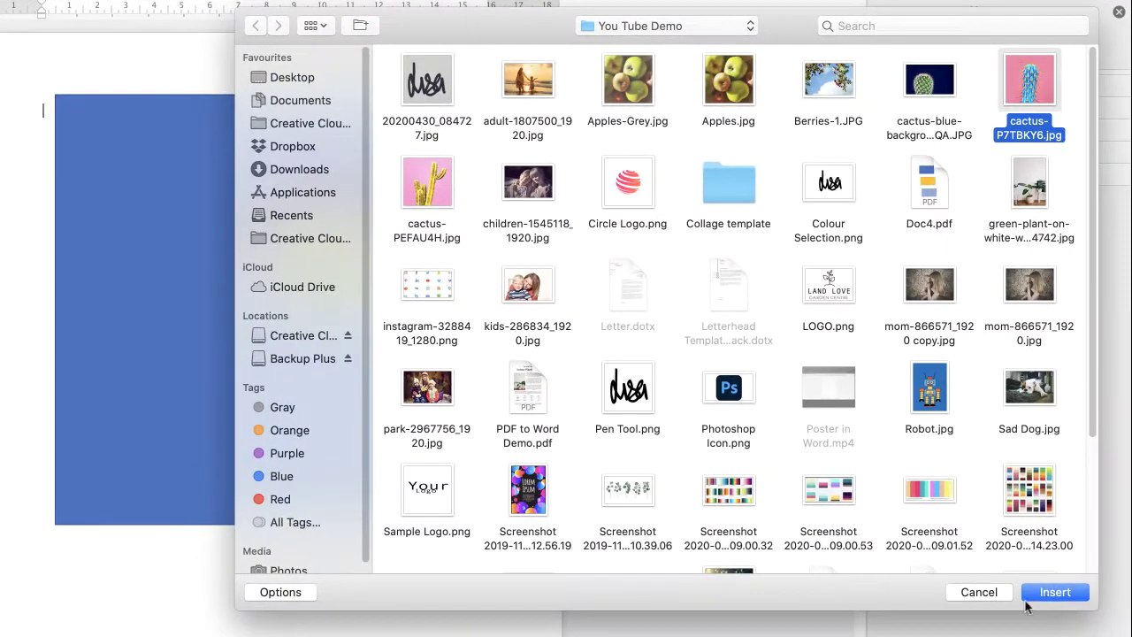
pyautogui.click(1027, 599)
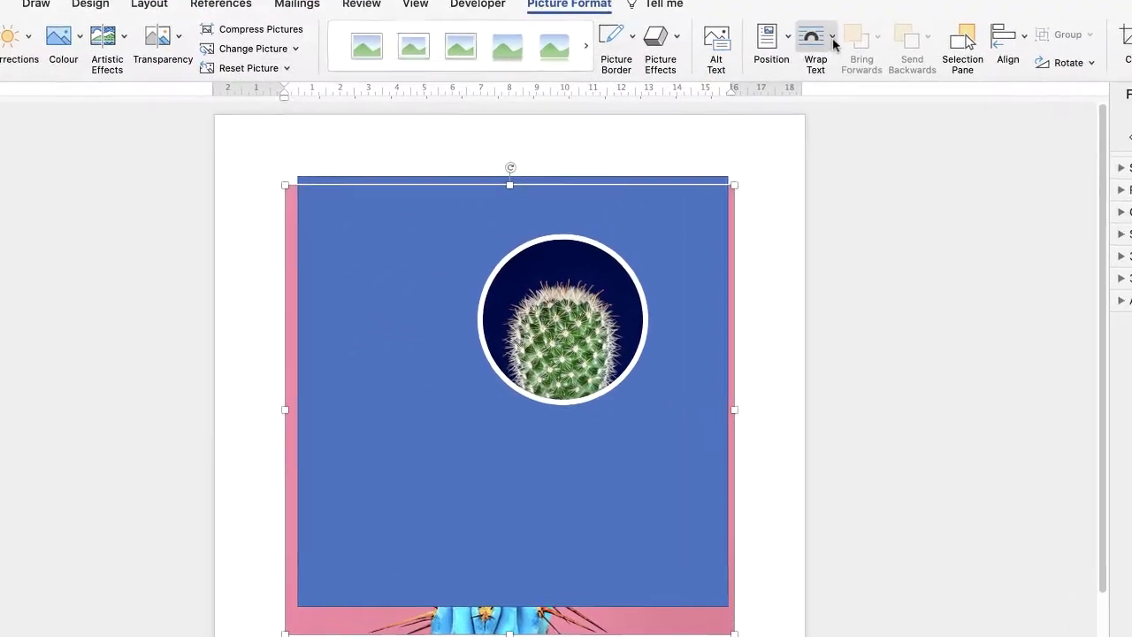
pyautogui.click(862, 49)
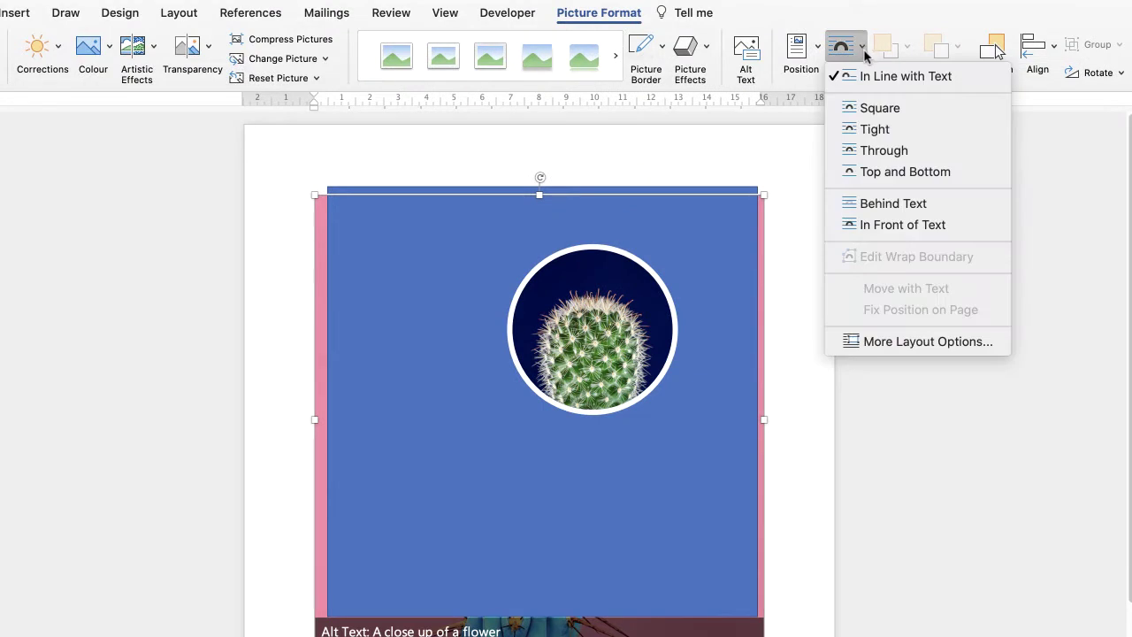
pyautogui.click(875, 225)
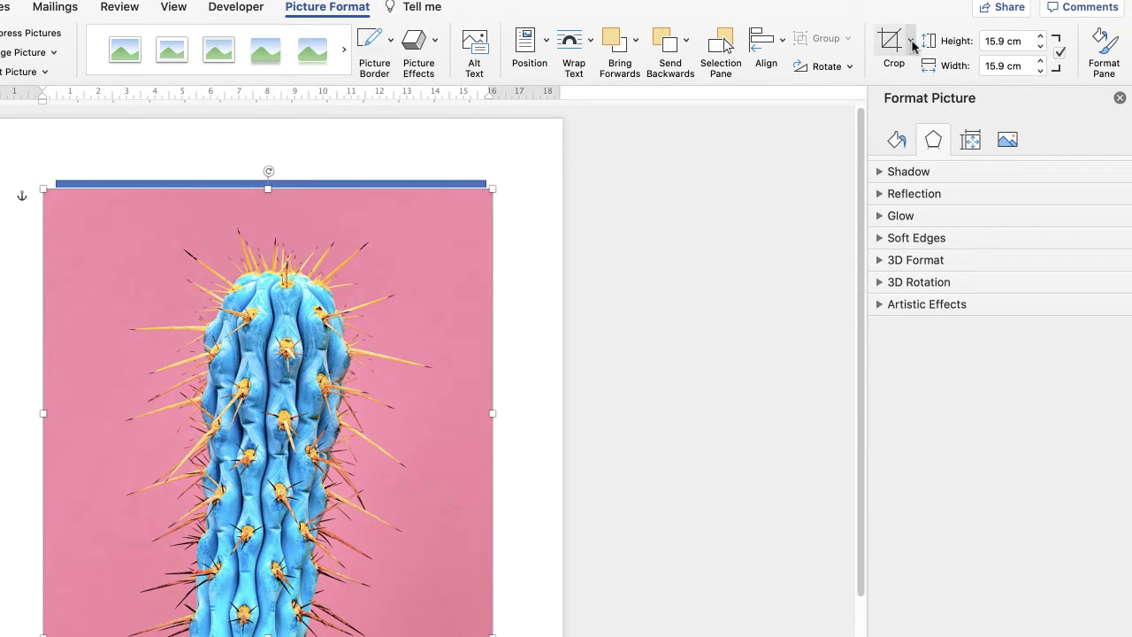
# Step: Crop the pink-background blue cactus photo to a 1:1 aspect ratio and then to a circle with the oval basic shape
pyautogui.click(912, 45)
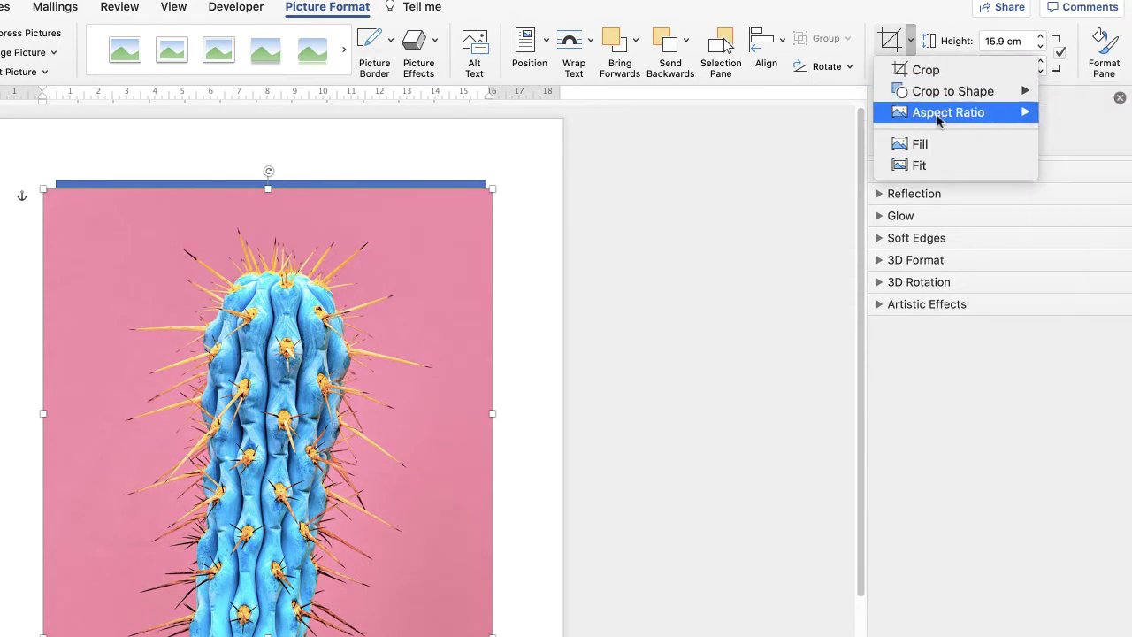
pyautogui.moveTo(942, 118)
pyautogui.click(1064, 139)
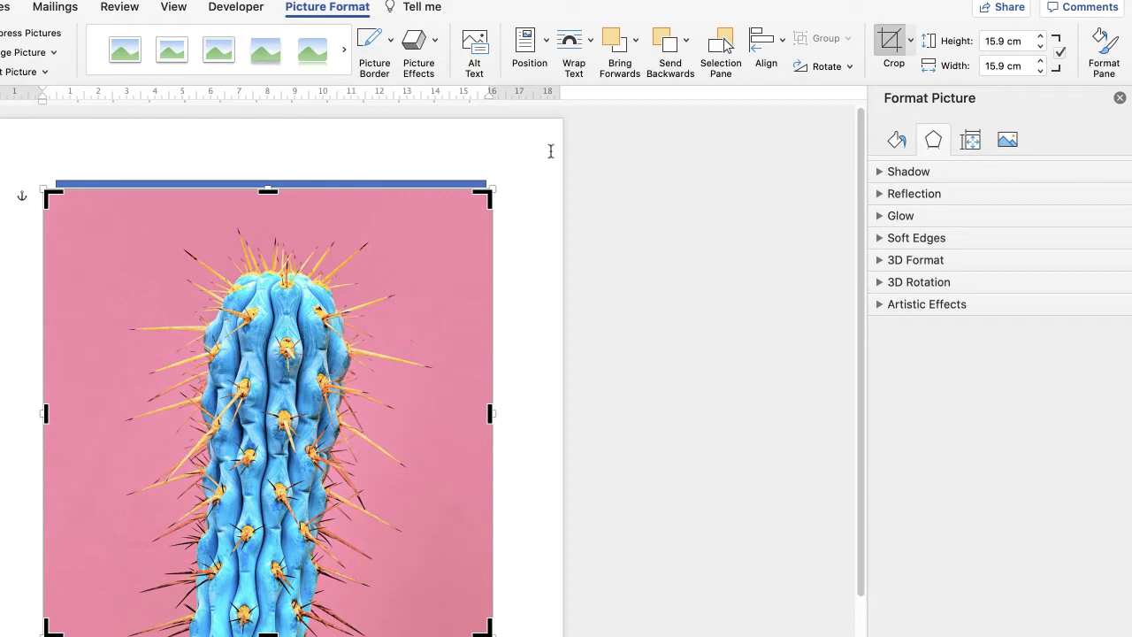
pyautogui.press('Escape')
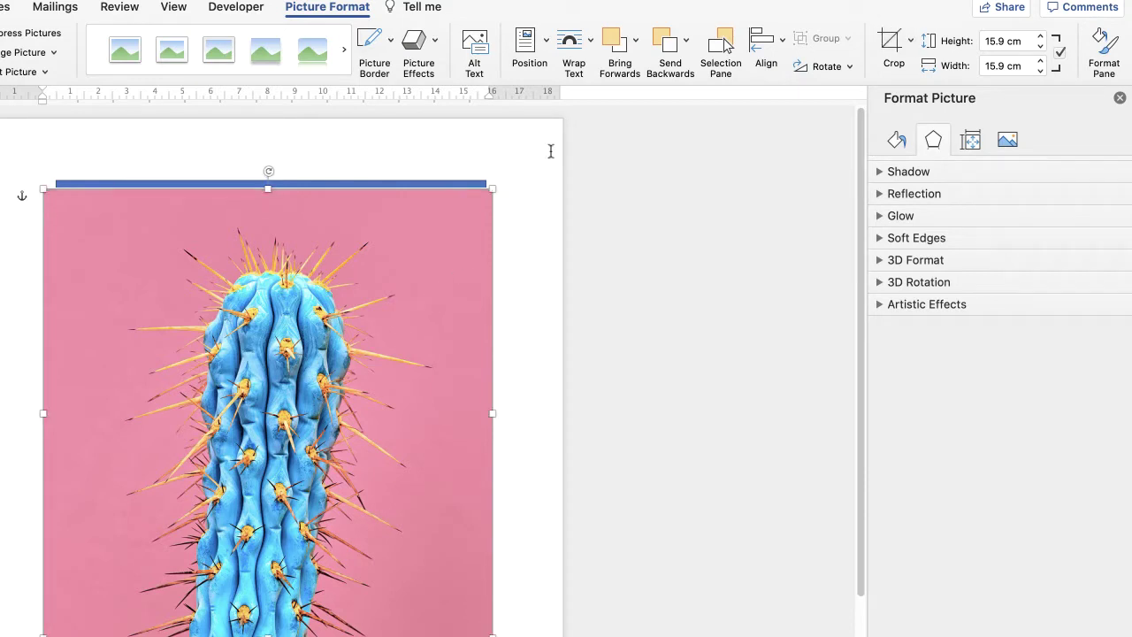
pyautogui.click(912, 42)
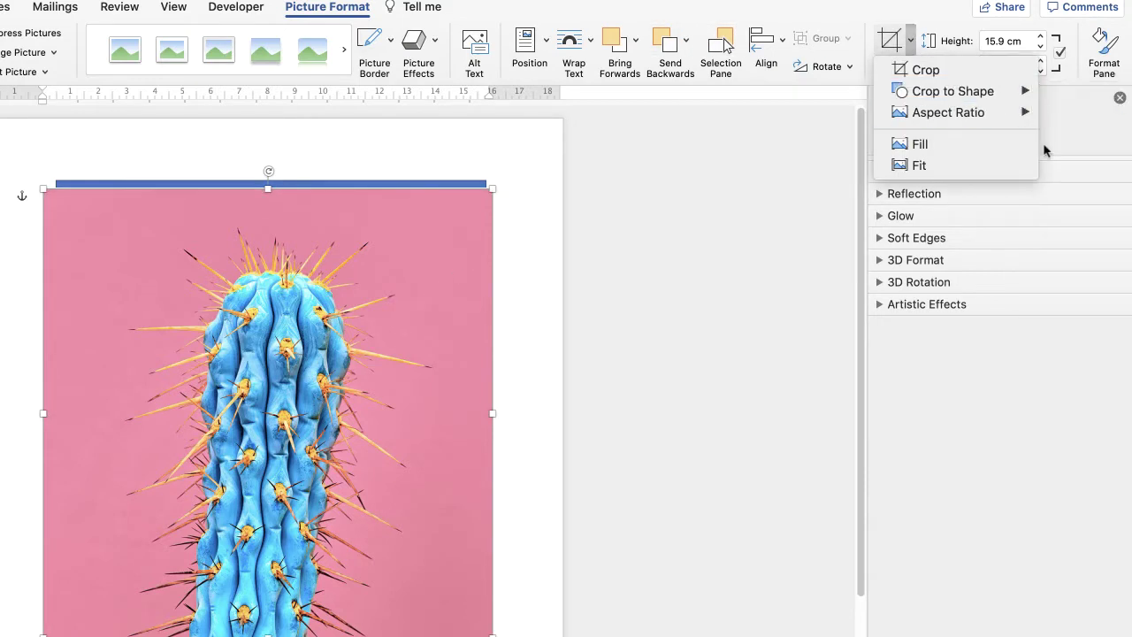
pyautogui.moveTo(1030, 102)
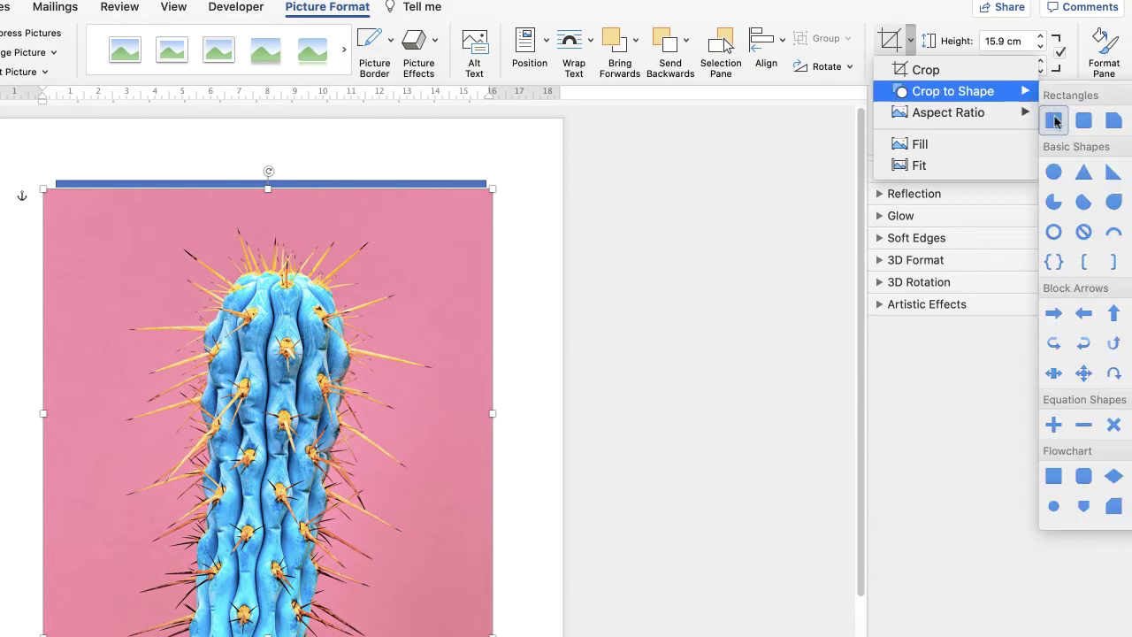
pyautogui.click(1053, 173)
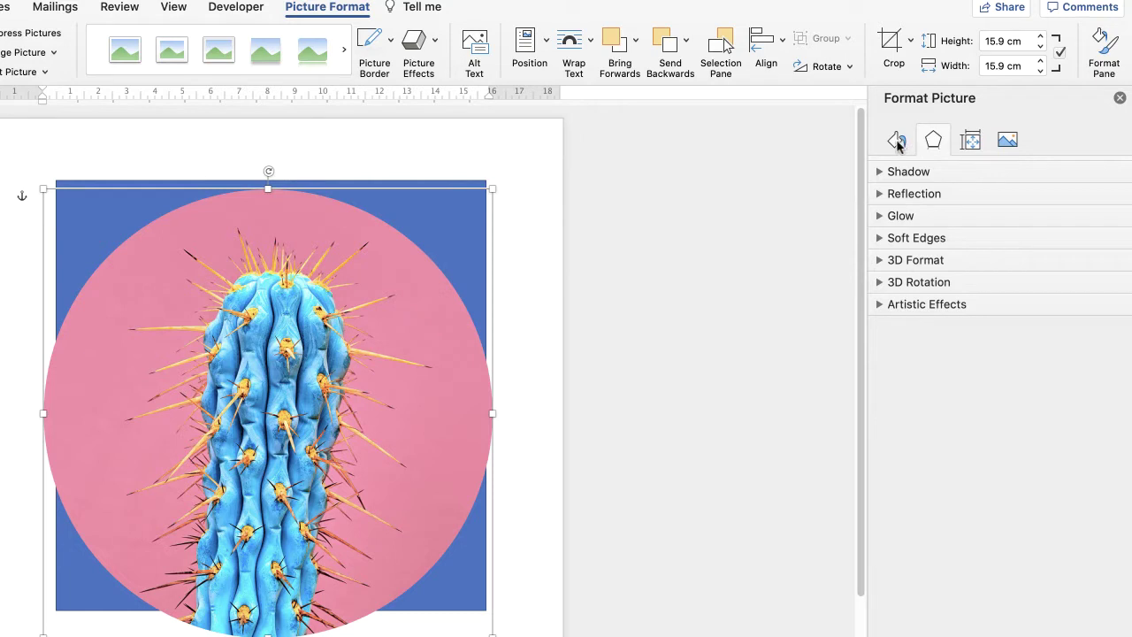
# Step: Apply a solid white outline of 5.5 pt to the circular photo of the blue cactus on pink
pyautogui.click(896, 142)
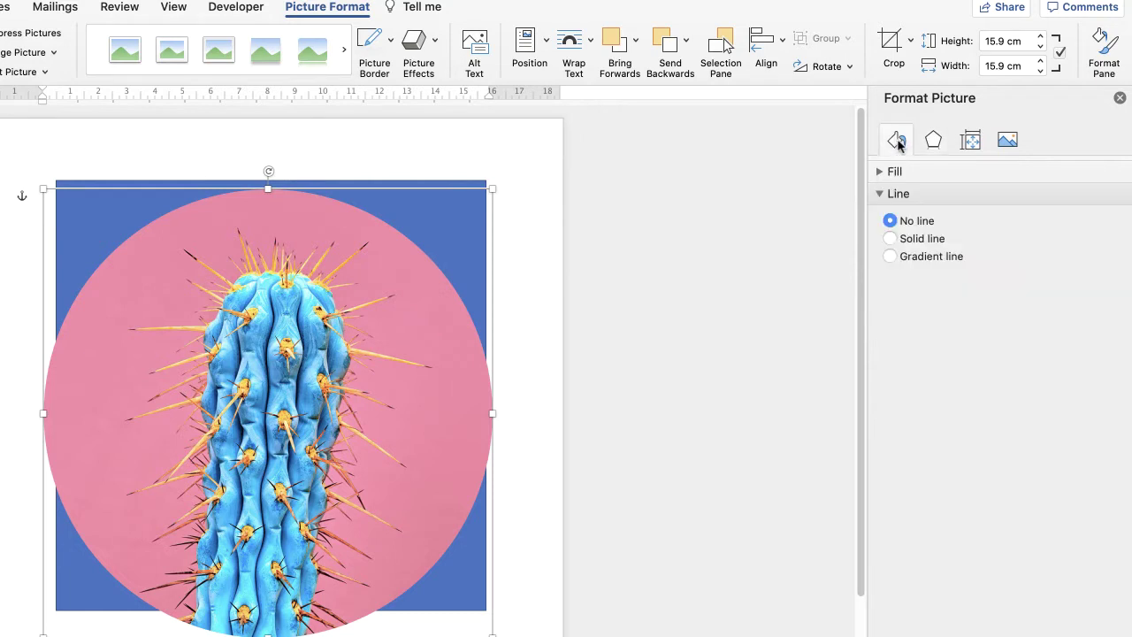
pyautogui.click(892, 239)
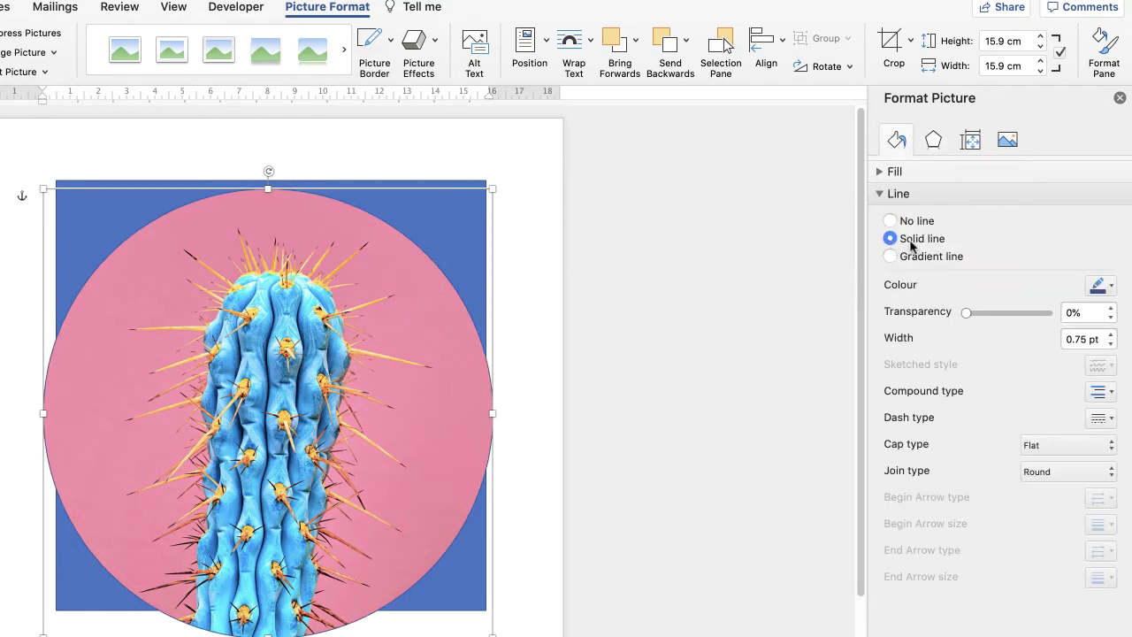
pyautogui.click(1113, 286)
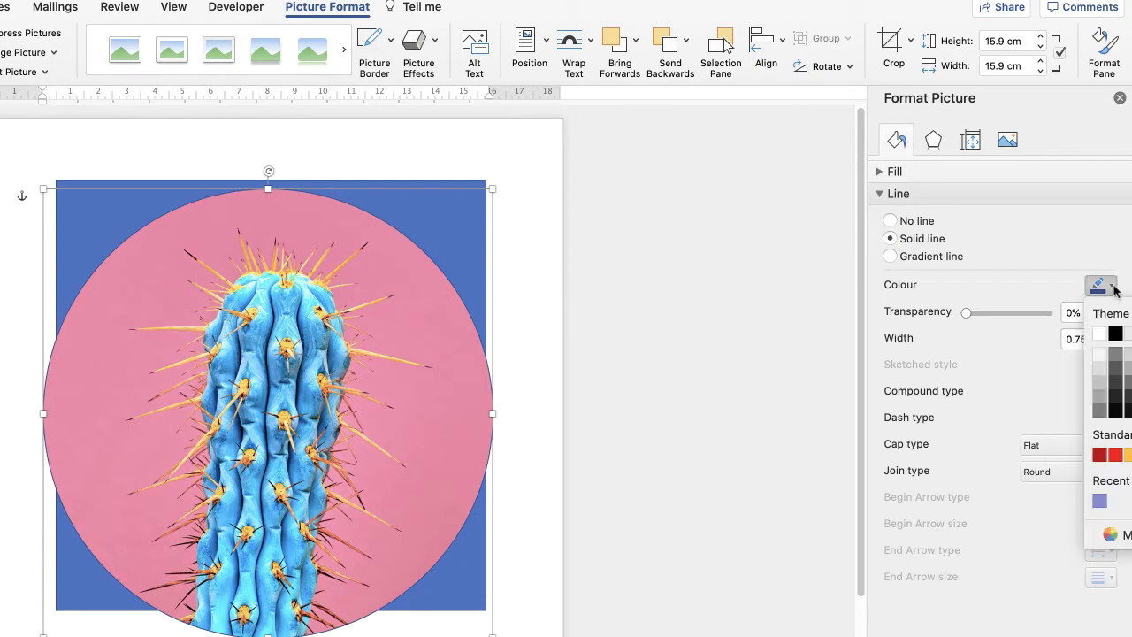
pyautogui.click(1099, 334)
pyautogui.click(1097, 338)
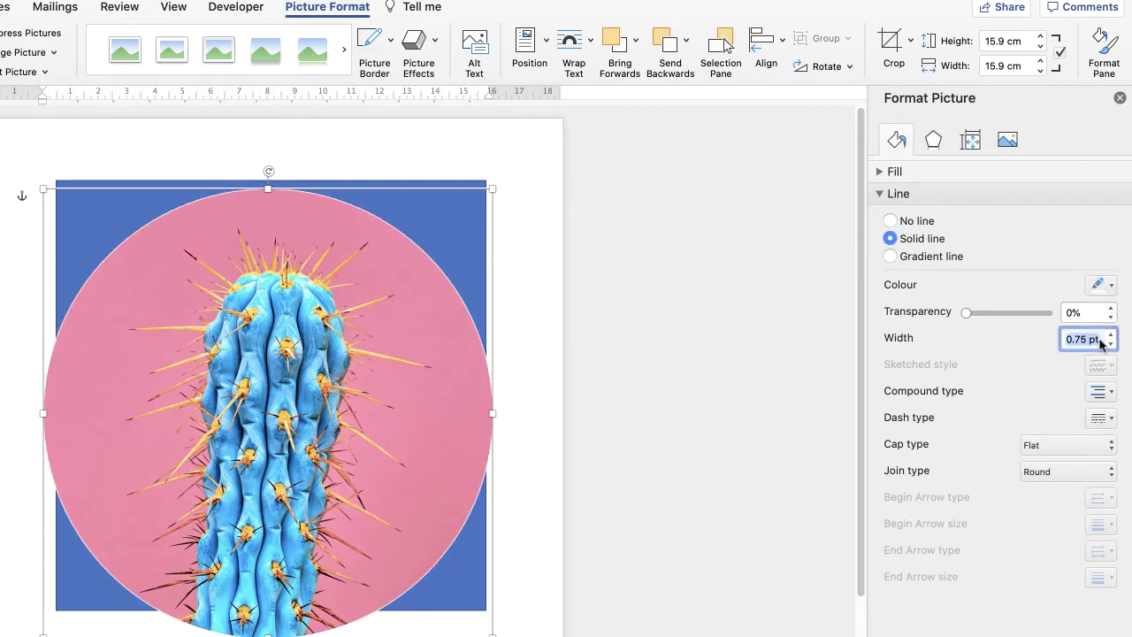
pyautogui.write('5.5')
pyautogui.press('Return')
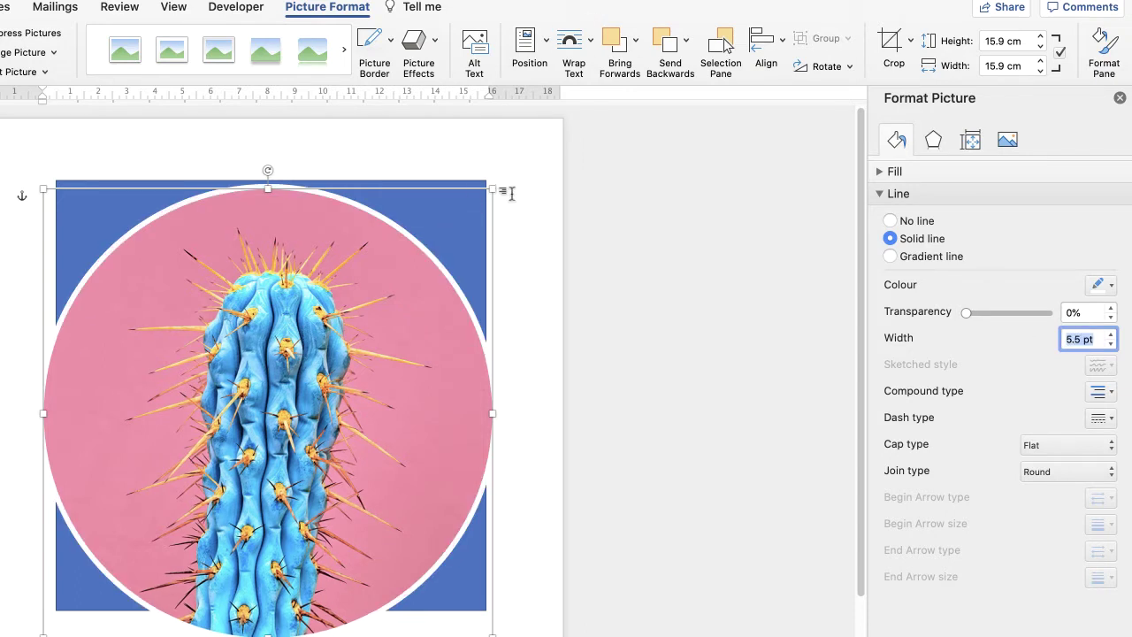
# Step: Shrink the circular pink-background photo to about 5.11 cm and place it overlapping the lower-right edge of the blue-background cactus circle
pyautogui.moveTo(493, 185); pyautogui.dragTo(165, 496)
pyautogui.moveTo(108, 563); pyautogui.dragTo(372, 409)
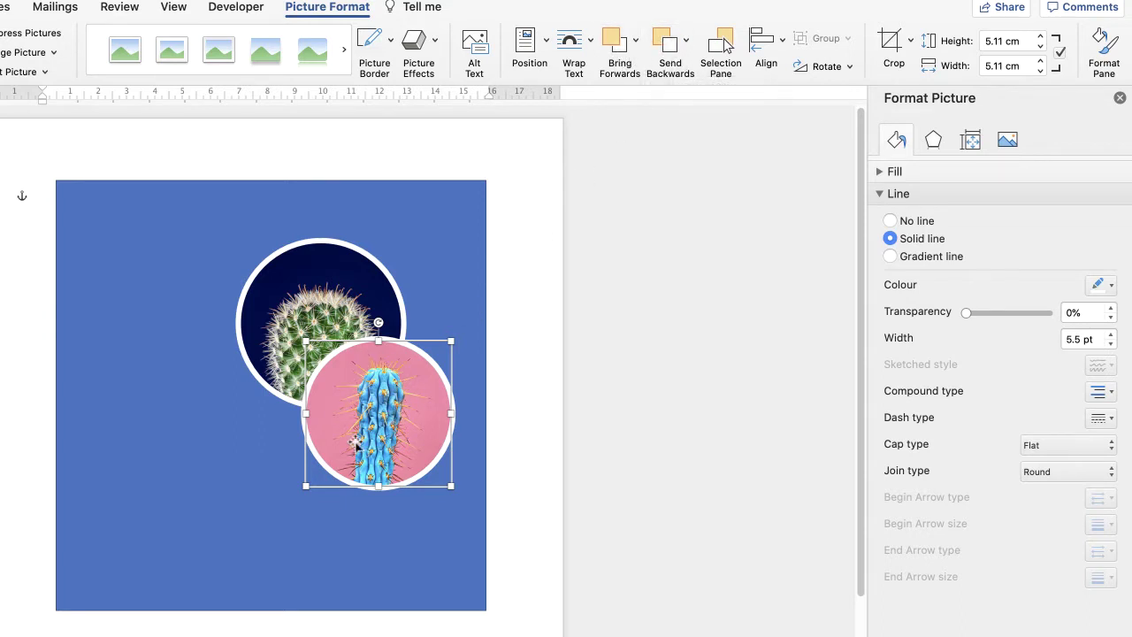
# Step: Send the pink-background circle behind the blue-background one, bring it forward again, and deselect it
pyautogui.click(668, 46)
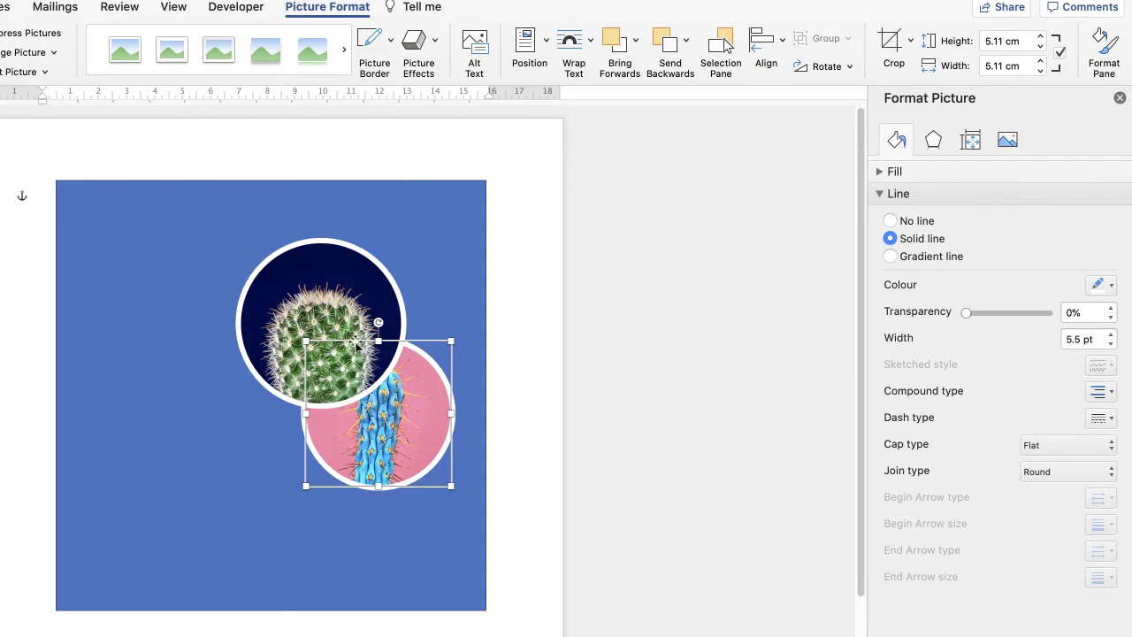
pyautogui.click(617, 44)
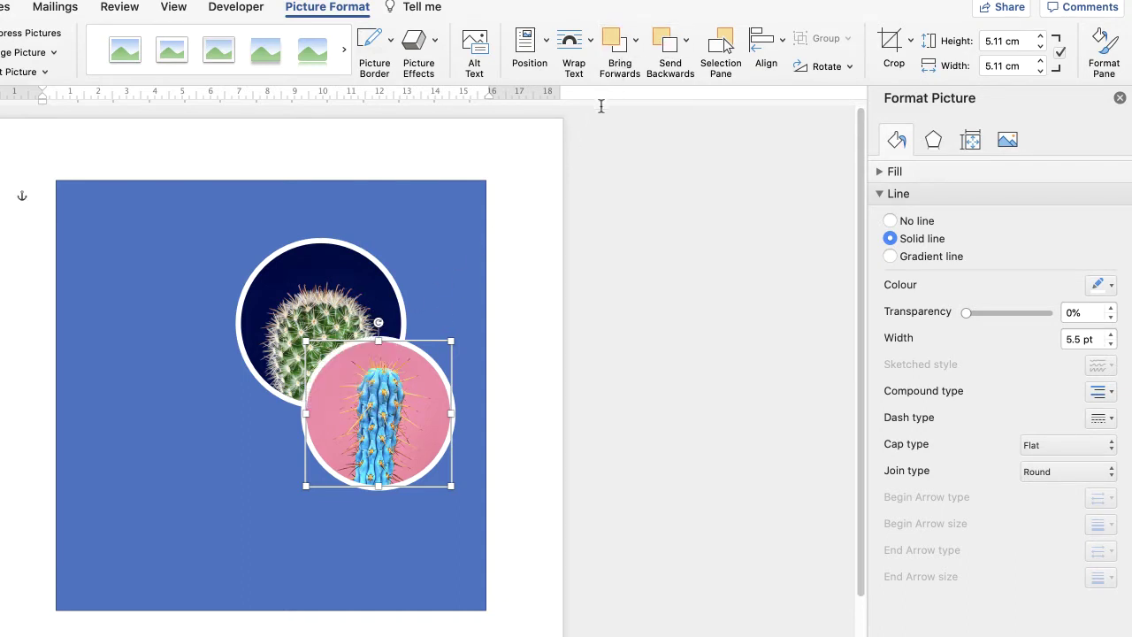
pyautogui.click(159, 478)
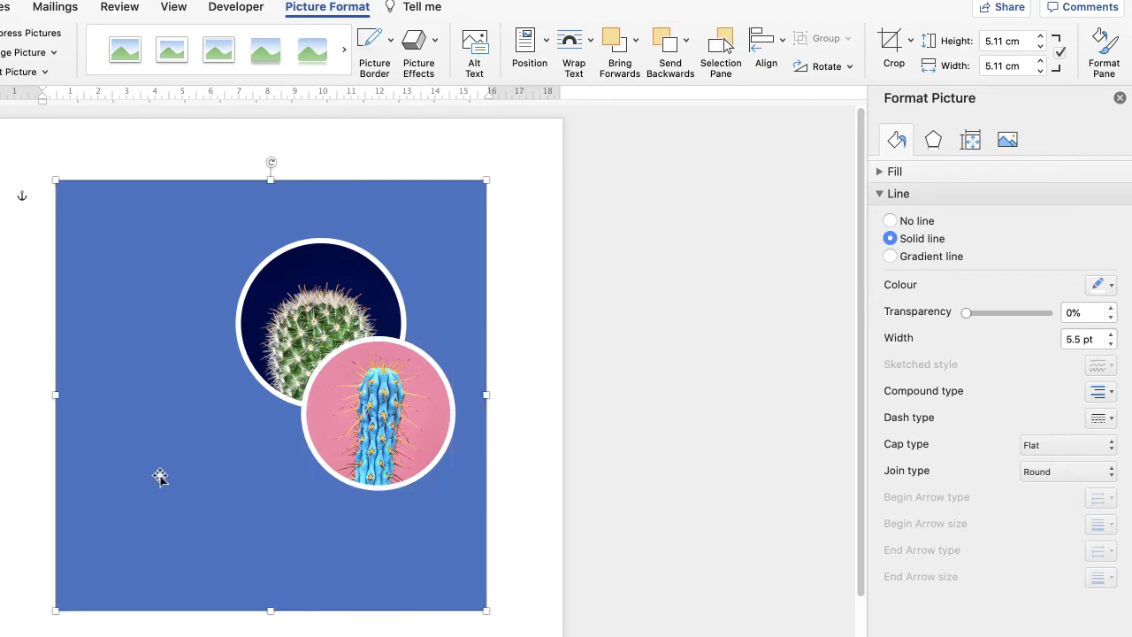
# Step: Insert the yellow cactus photo cactus-PEFAU4H.jpg from the You Tube Demo folder and set its text wrapping to In Front of Text
pyautogui.click(87, 46)
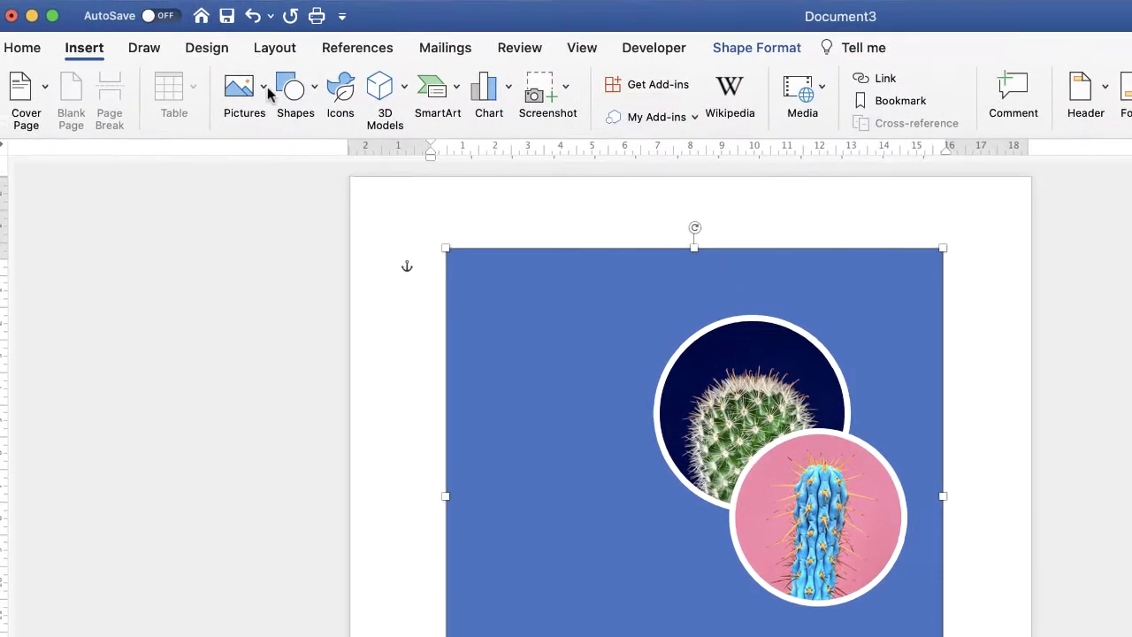
pyautogui.click(271, 99)
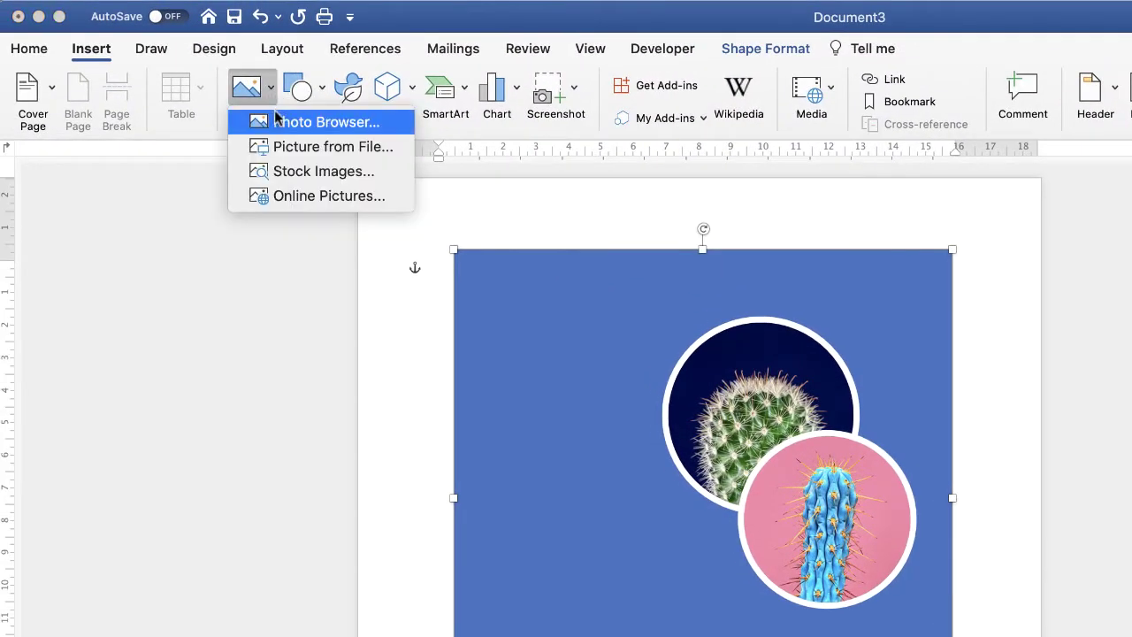
pyautogui.click(286, 148)
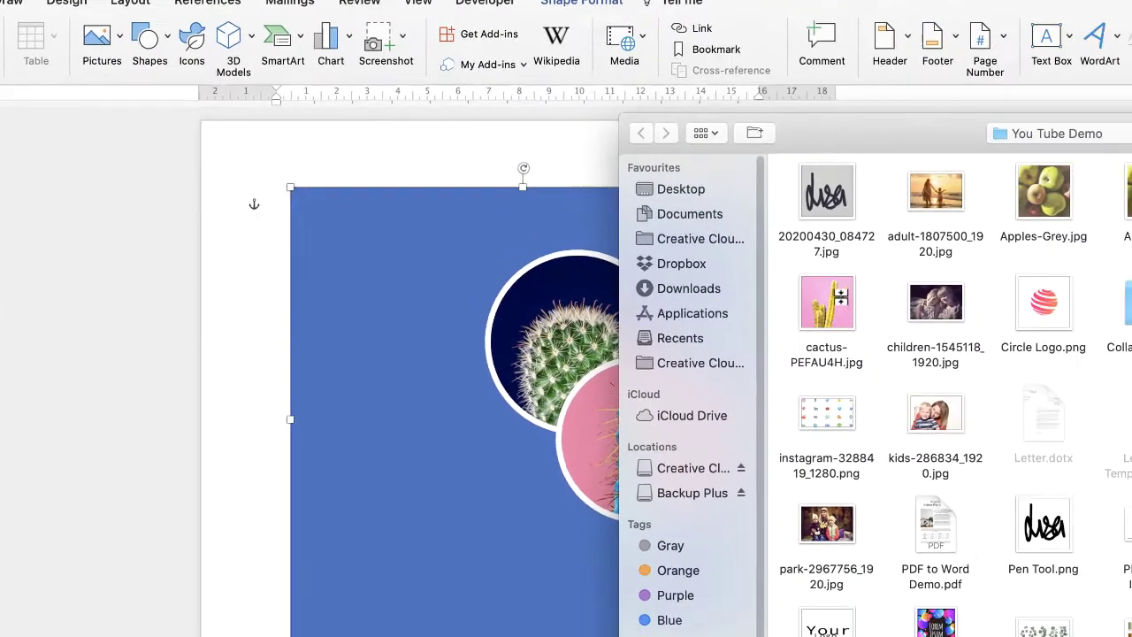
pyautogui.click(1035, 380)
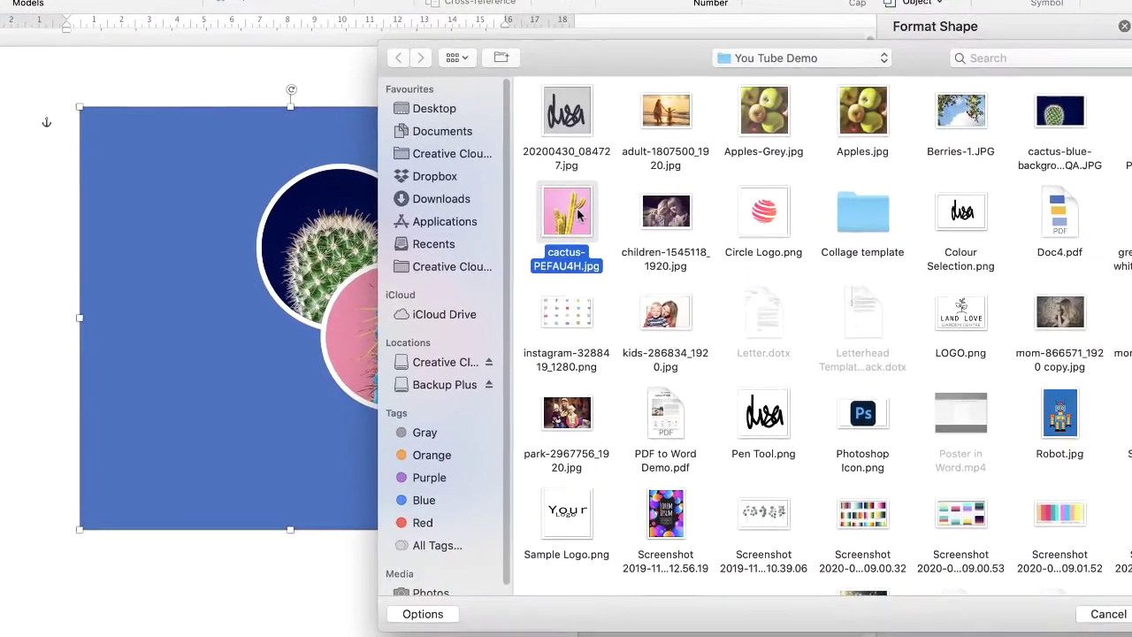
pyautogui.click(1107, 612)
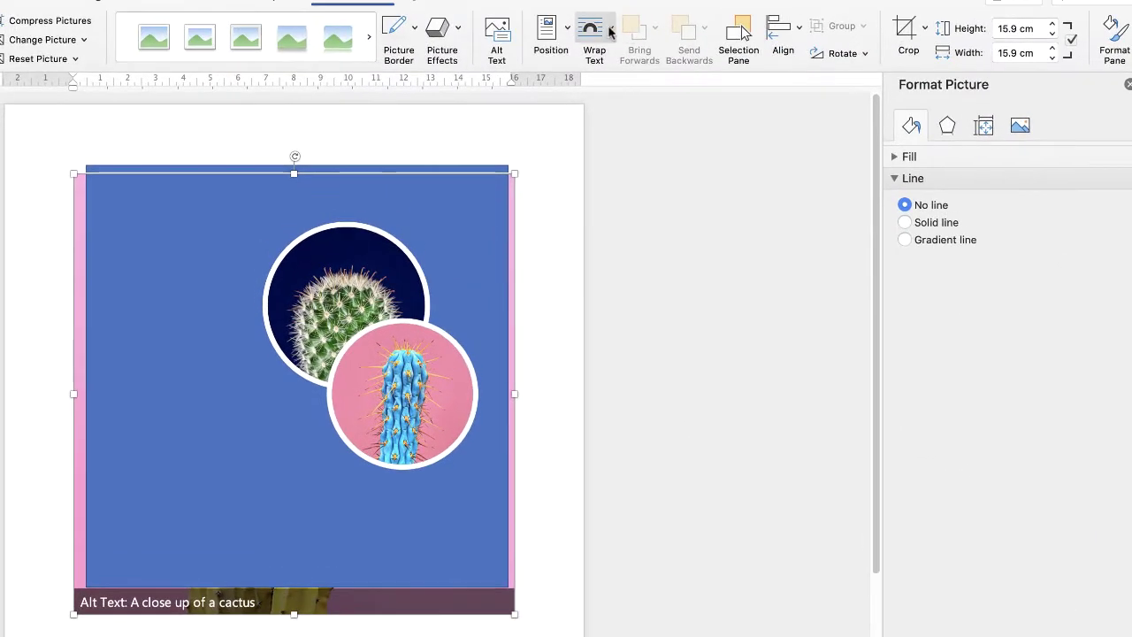
pyautogui.click(609, 31)
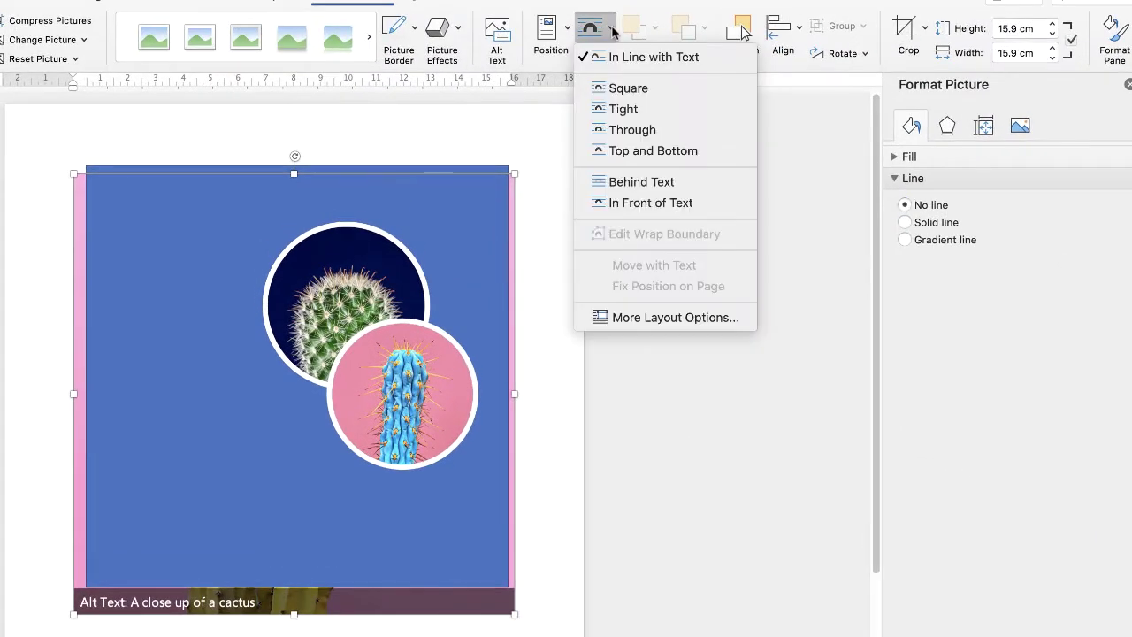
pyautogui.click(630, 201)
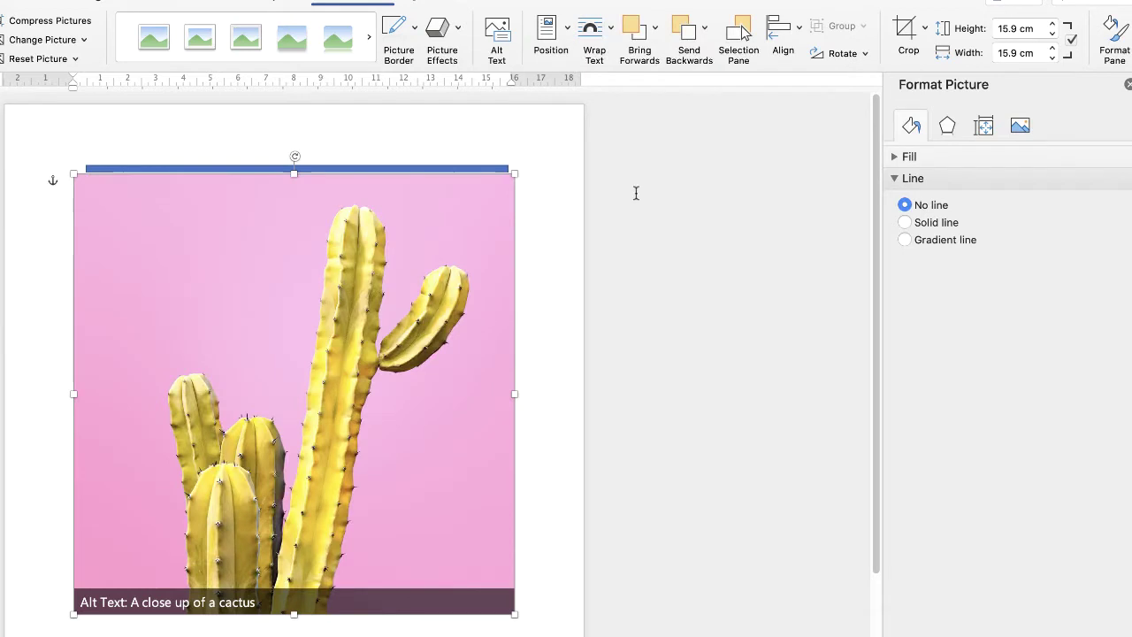
# Step: Crop the yellow cactus photo to a 1:1 aspect ratio and then to a circle shape
pyautogui.click(926, 29)
pyautogui.moveTo(927, 103)
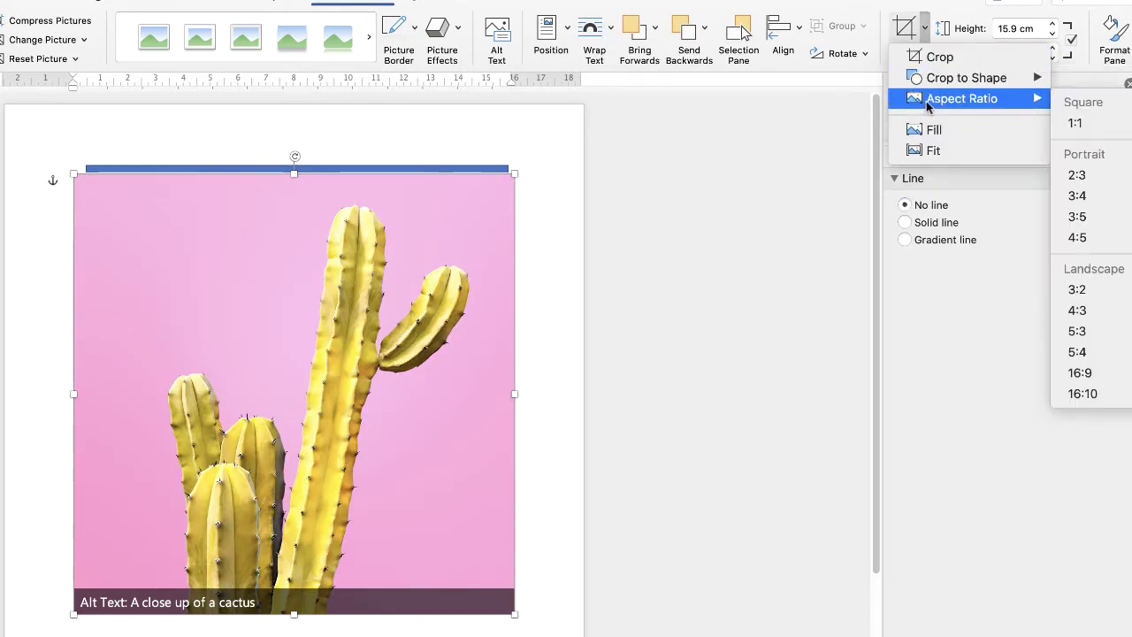
pyautogui.click(1071, 126)
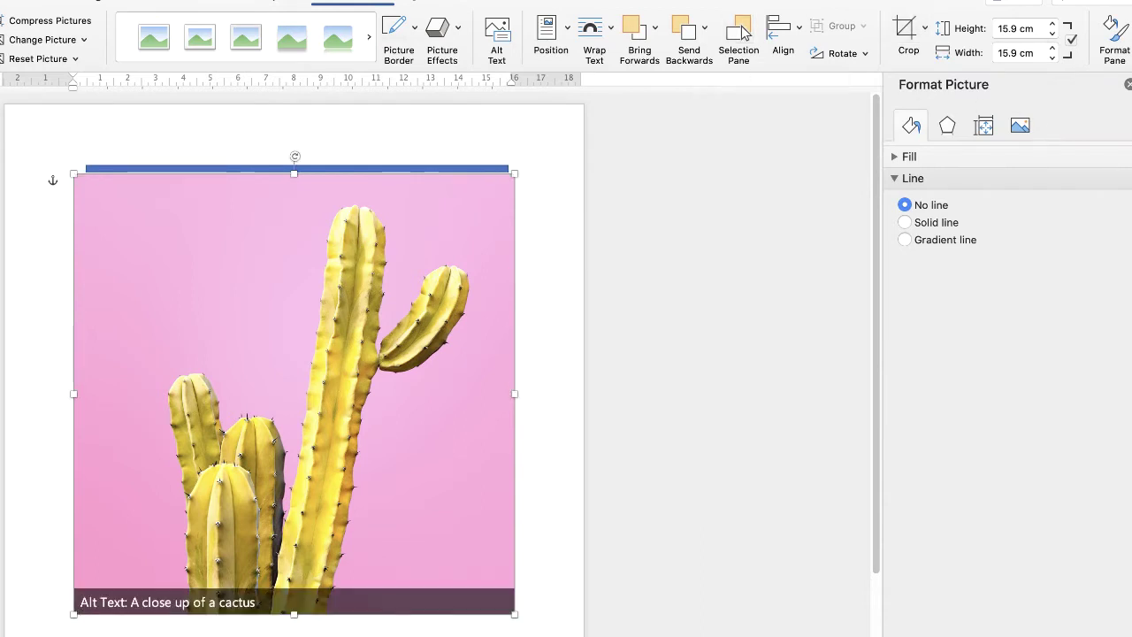
pyautogui.click(925, 28)
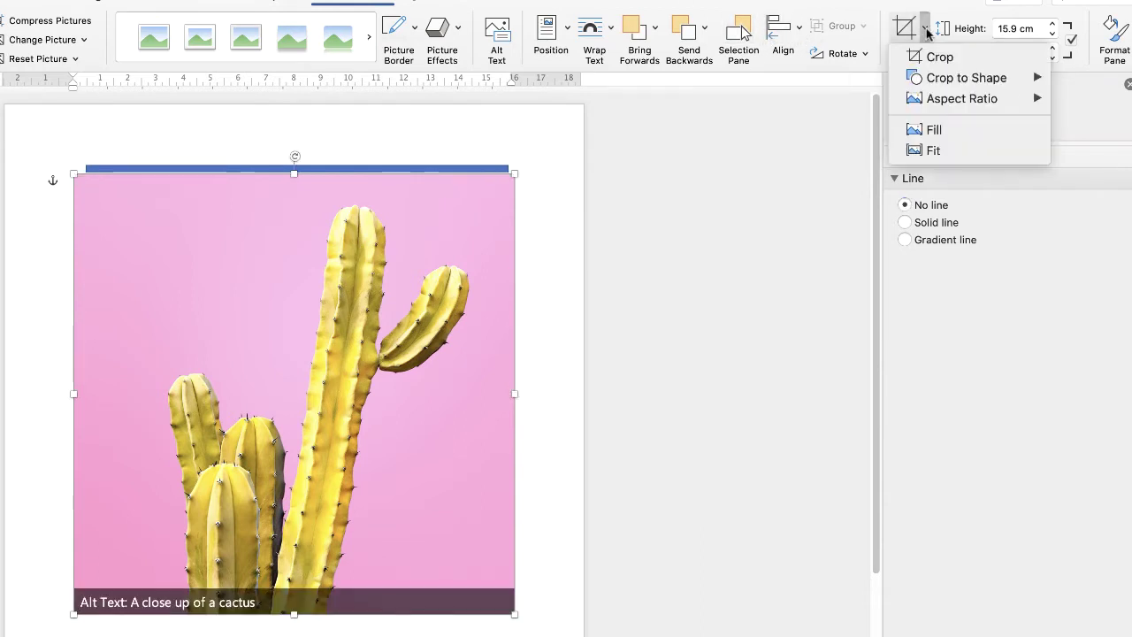
pyautogui.moveTo(948, 76)
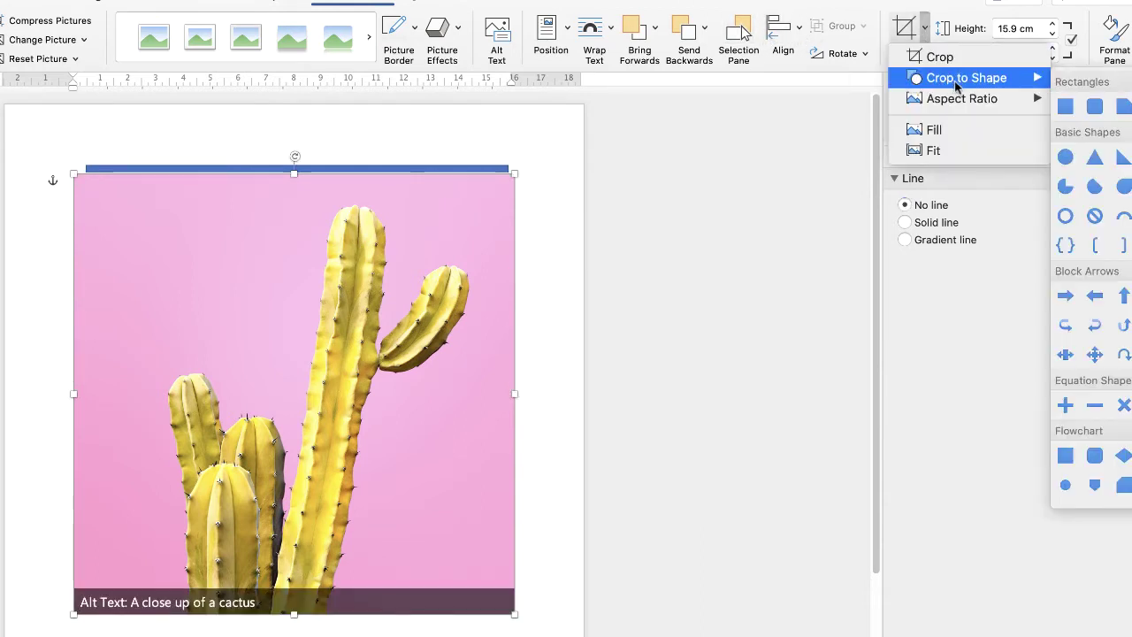
pyautogui.click(1065, 158)
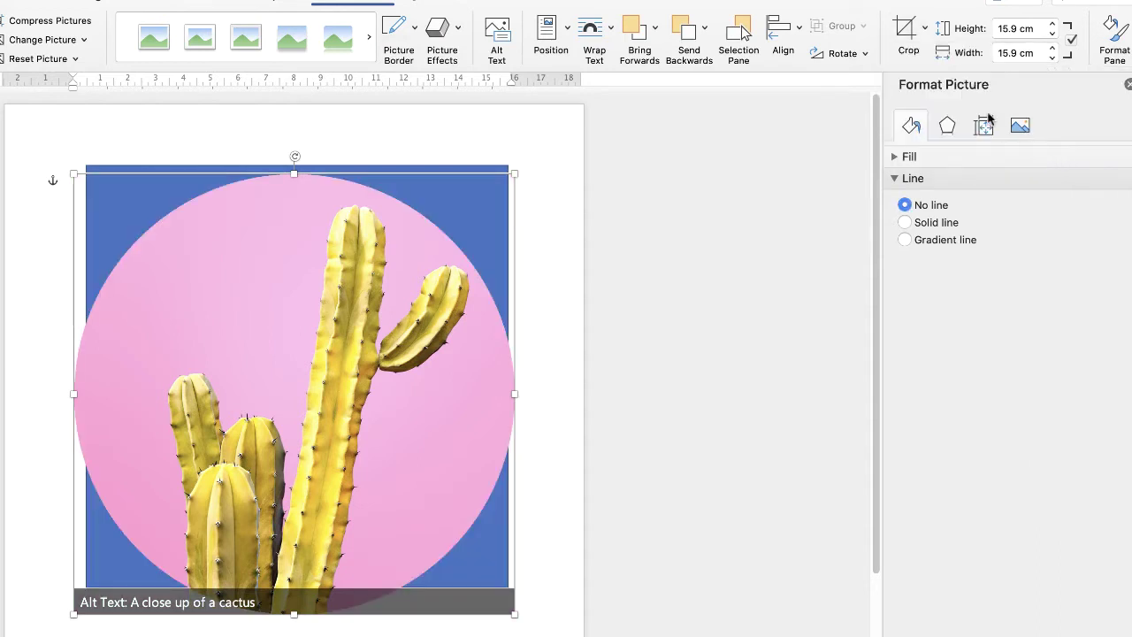
# Step: Apply a solid white outline of 5.5 pt to the circular yellow cactus photo
pyautogui.click(905, 223)
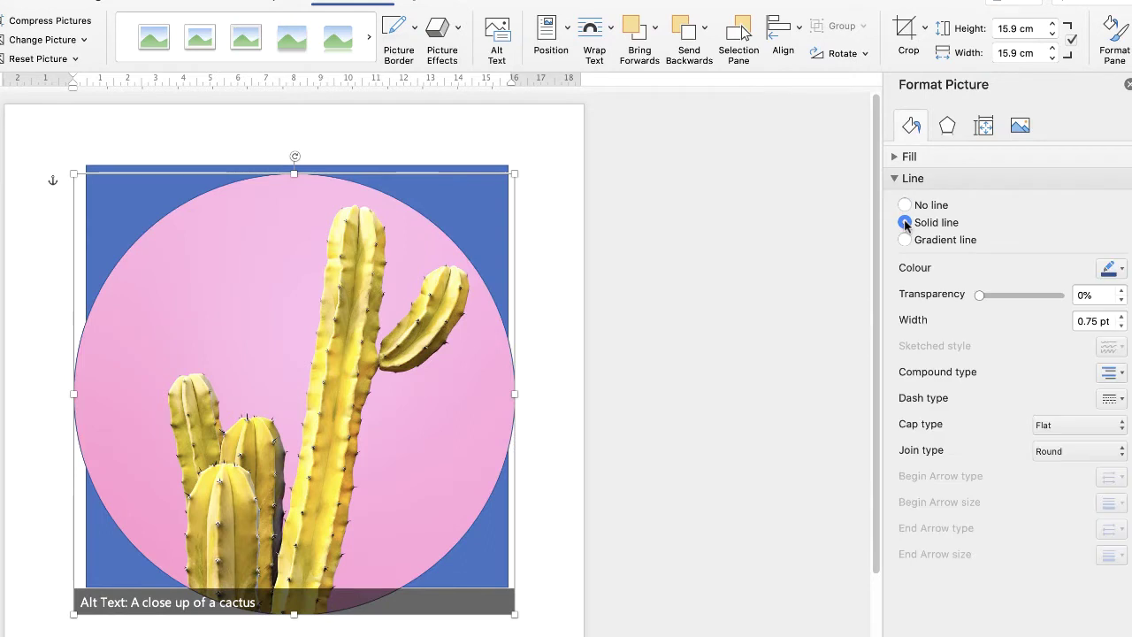
pyautogui.click(1121, 268)
pyautogui.click(1111, 323)
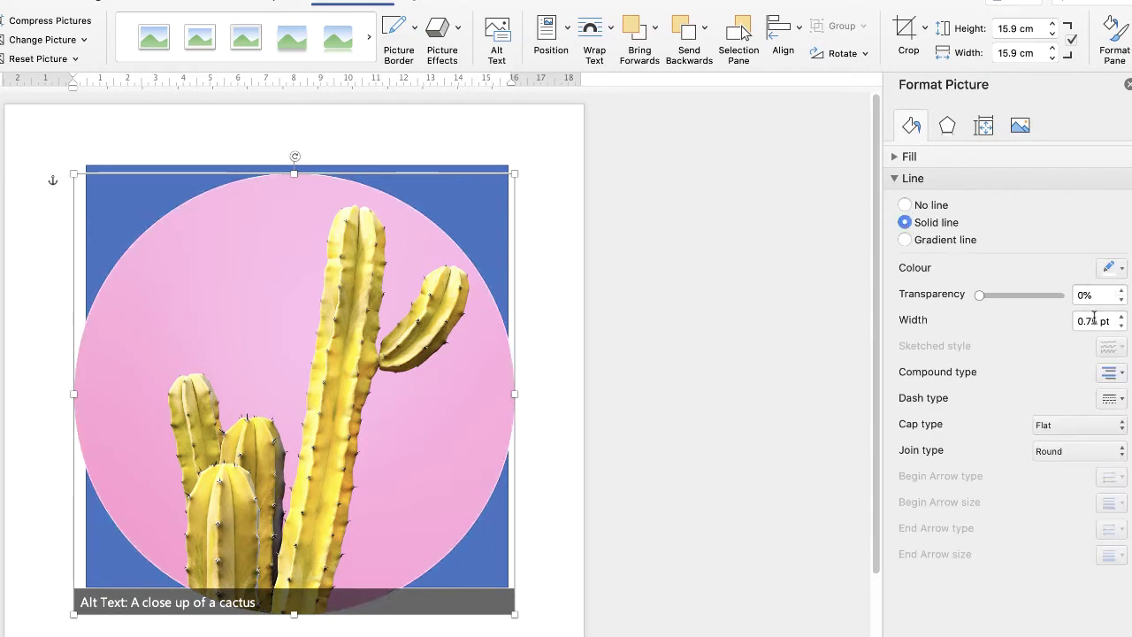
pyautogui.click(1105, 320)
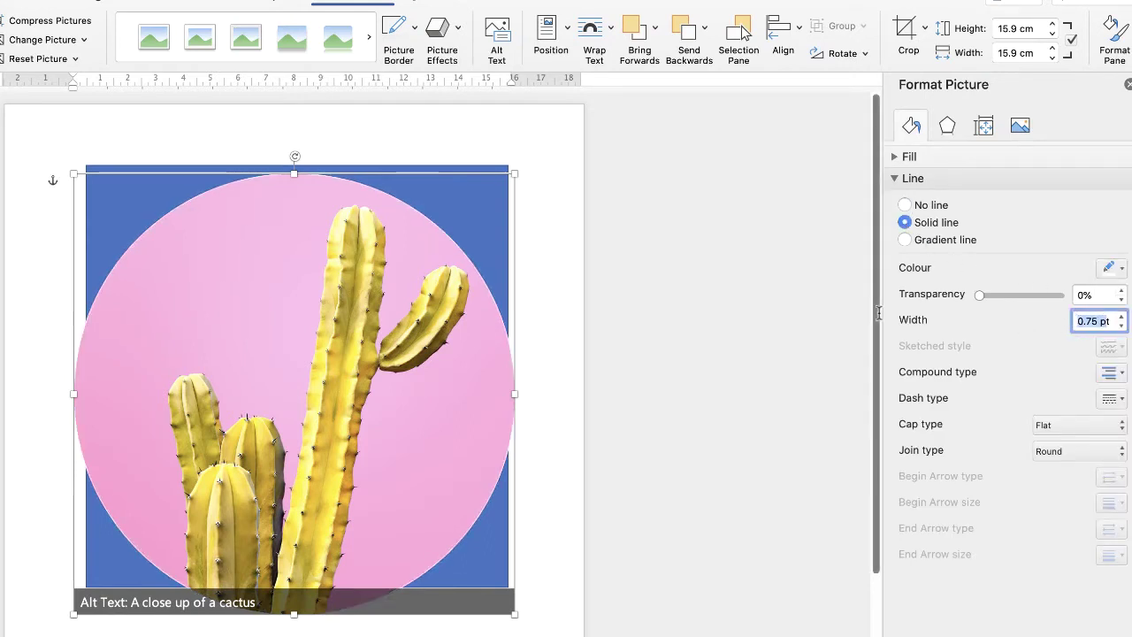
pyautogui.write('0')
pyautogui.press('Return')
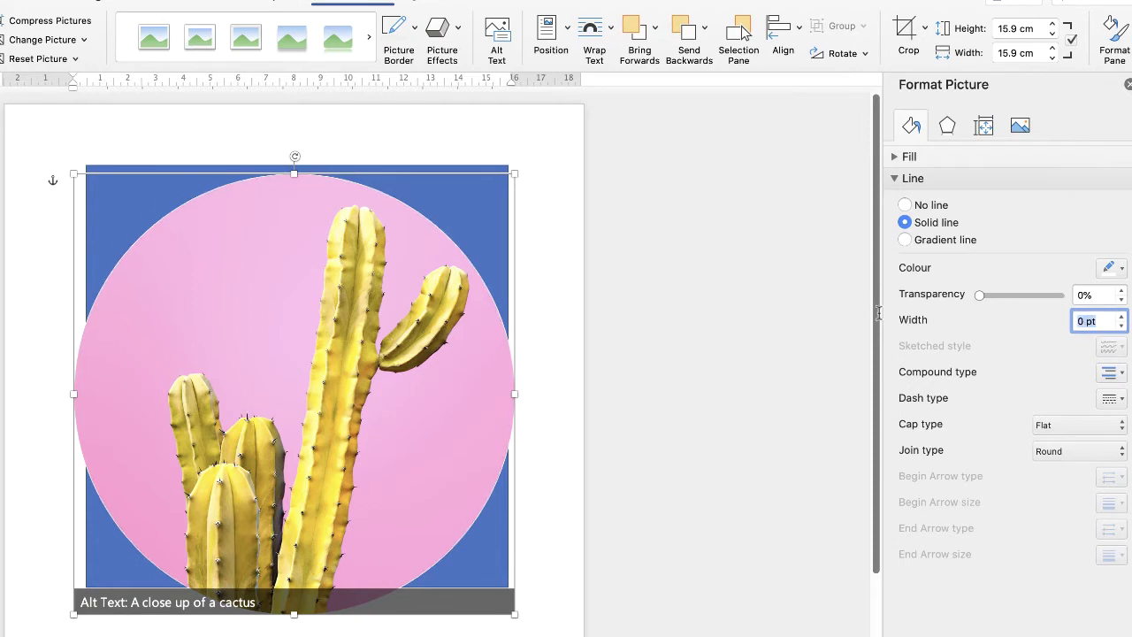
pyautogui.write('5.5')
pyautogui.press('Return')
# Step: Shrink the yellow cactus circle to about 8.28 cm, place it at the square's lower left, and send it behind the blue cactus circle
pyautogui.moveTo(514, 174); pyautogui.dragTo(253, 391)
pyautogui.moveTo(204, 499); pyautogui.dragTo(281, 447)
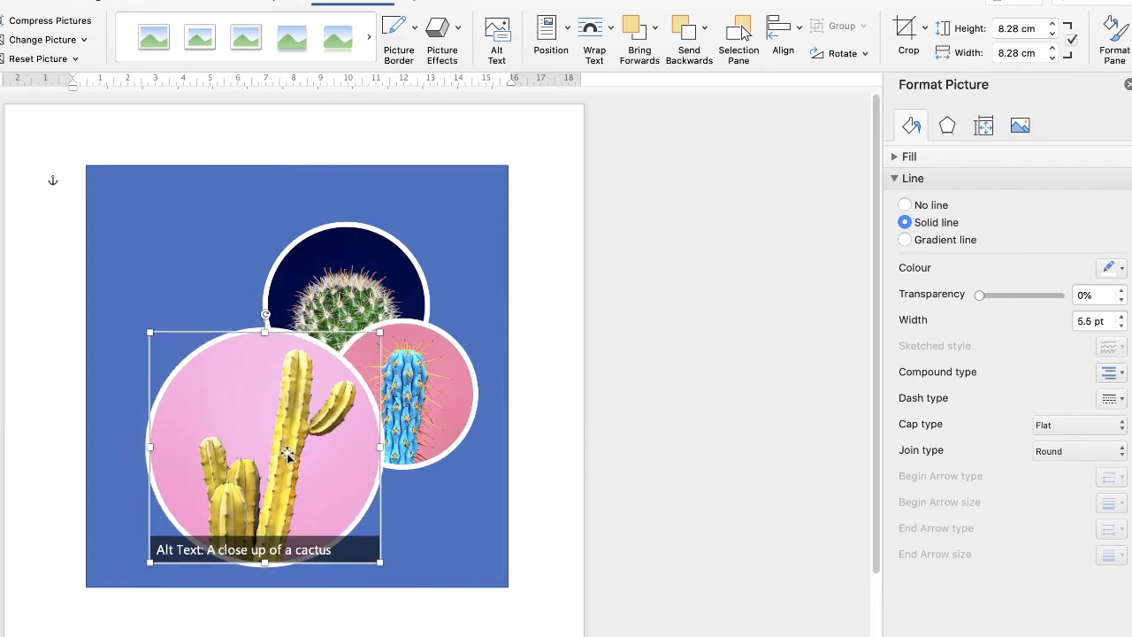
pyautogui.click(688, 33)
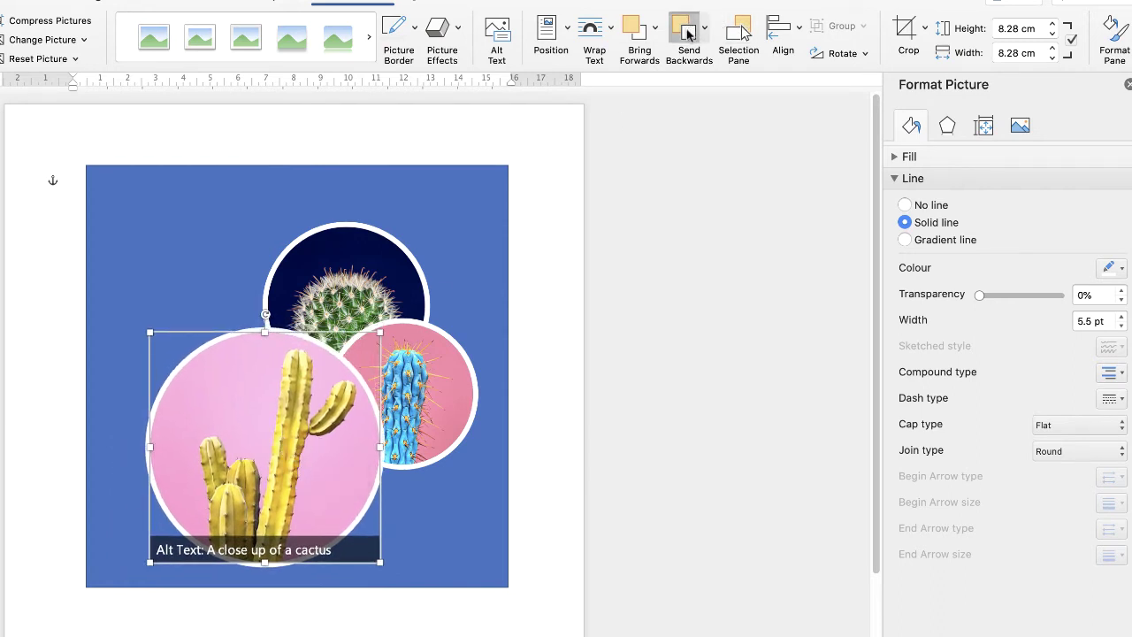
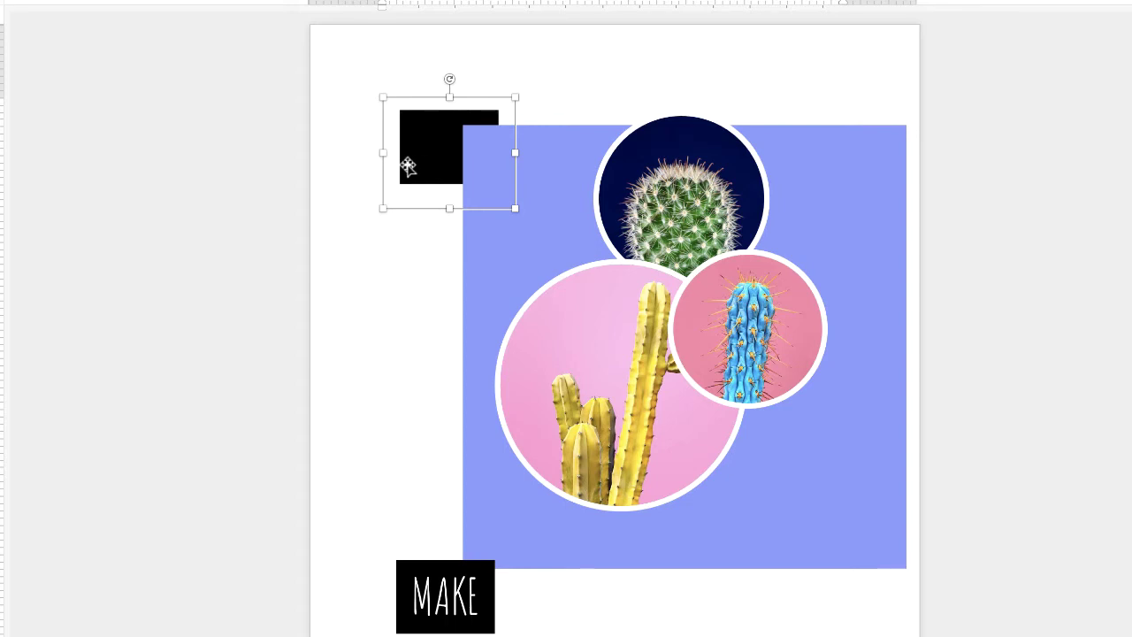
# Step: Delete the blank black label picture and move the purple square back behind the three cactus circles
pyautogui.press('Delete')
pyautogui.moveTo(521, 231); pyautogui.dragTo(445, 192)
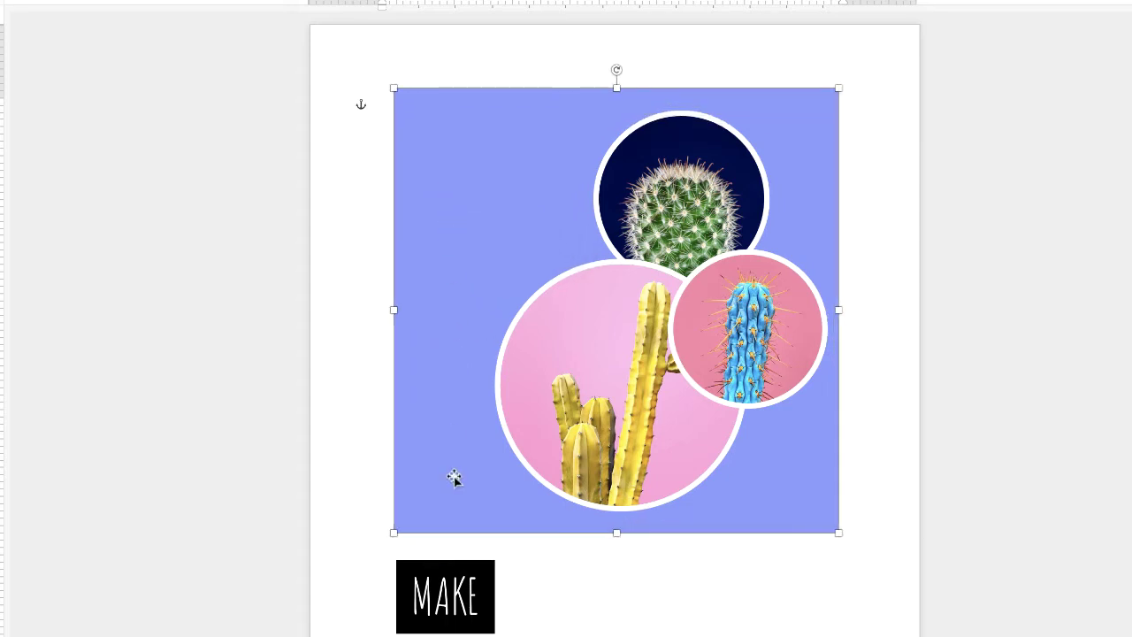
# Step: Select the word MAKE in the black text box below the square and apply a white font colour
pyautogui.click(475, 598)
pyautogui.click(475, 601)
pyautogui.moveTo(475, 601); pyautogui.dragTo(409, 598)
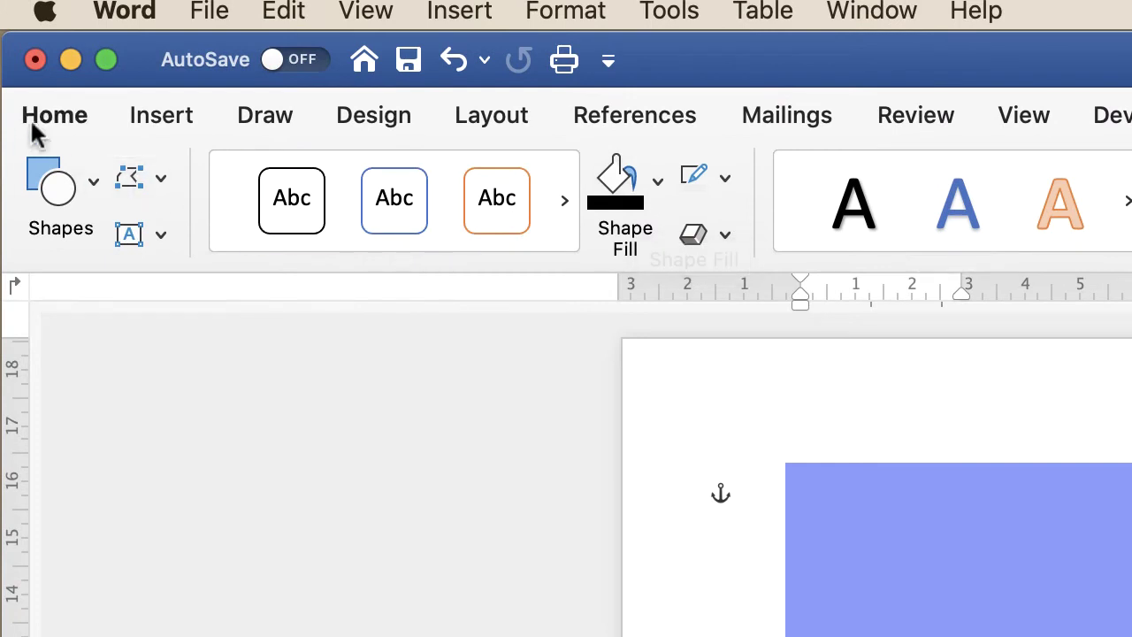
pyautogui.click(54, 120)
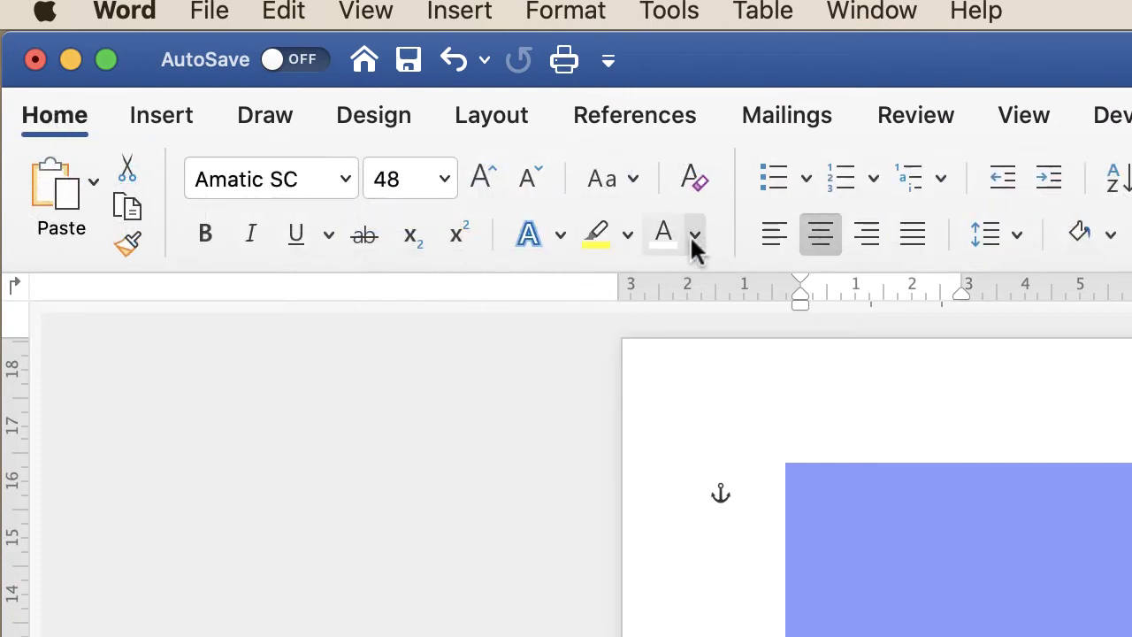
pyautogui.click(663, 237)
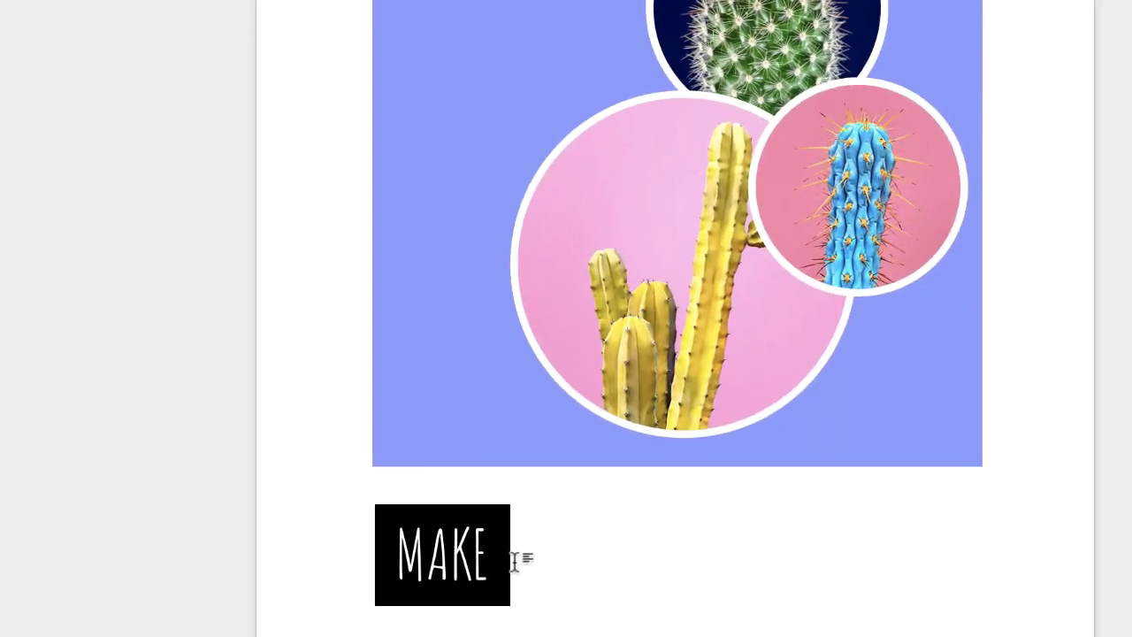
# Step: Copy the black MAKE text box and paste it at the start of the document as a picture
pyautogui.click(463, 555)
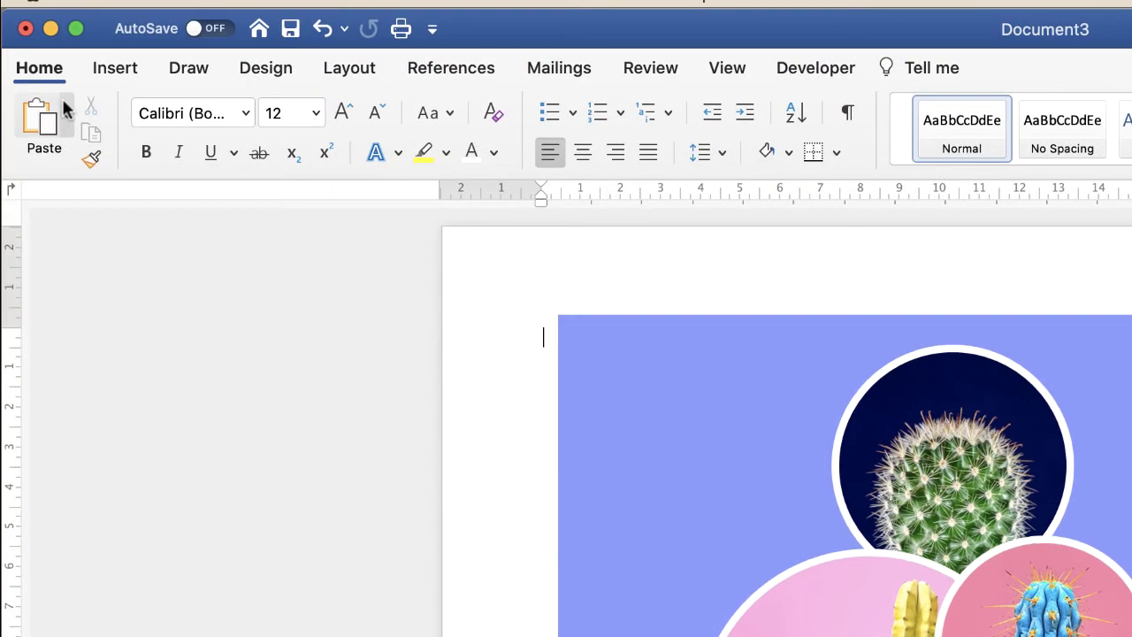
pyautogui.click(66, 112)
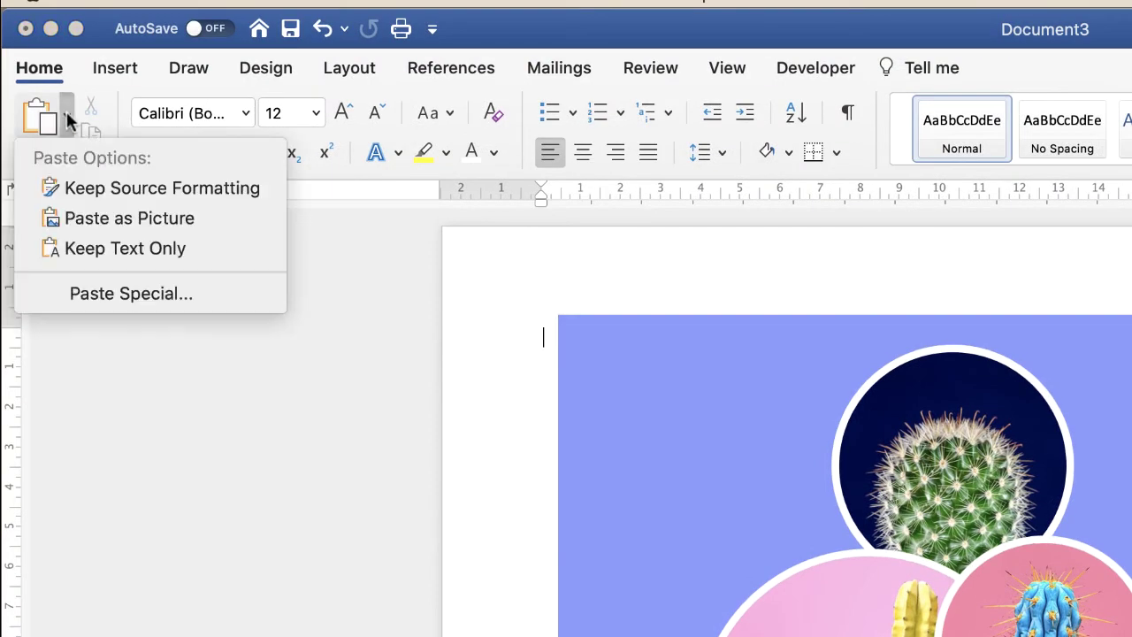
pyautogui.click(82, 219)
pyautogui.moveTo(676, 551); pyautogui.dragTo(784, 601)
pyautogui.click(528, 338)
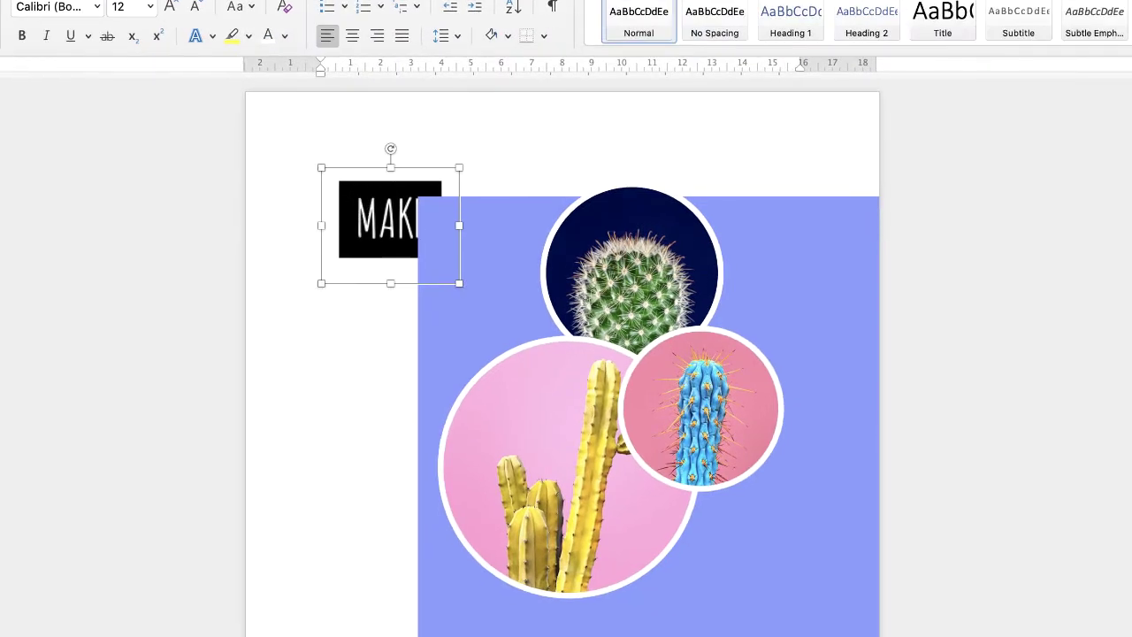
# Step: Wrap the MAKE picture in front of text, move the square back behind the circles, and place the picture in its upper-left area
pyautogui.click(1055, 1)
pyautogui.click(909, 15)
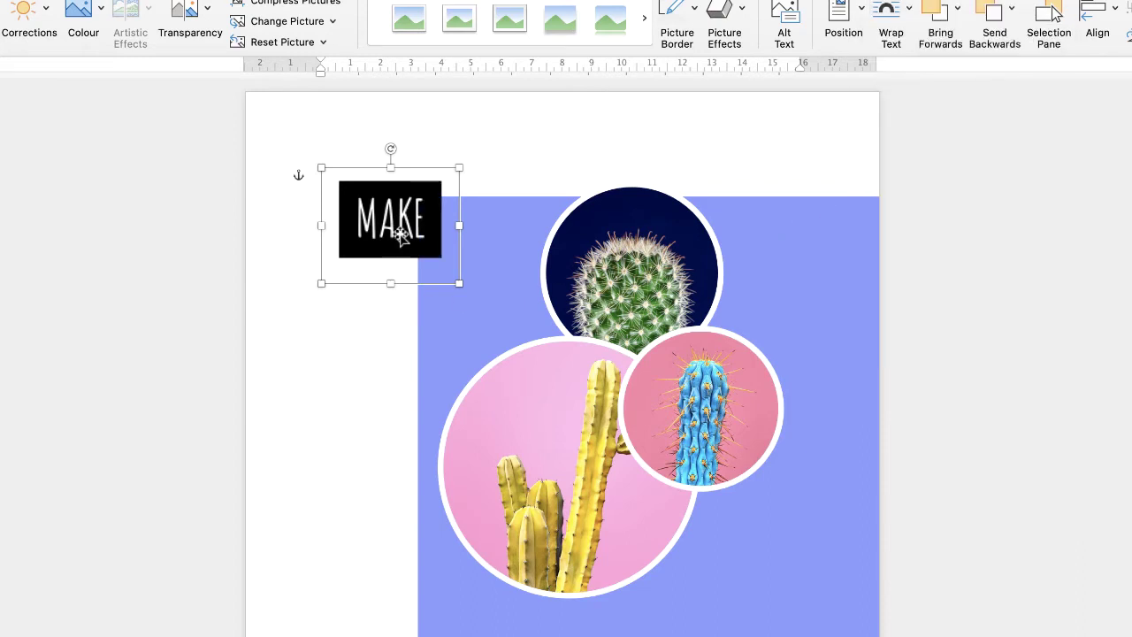
pyautogui.moveTo(395, 226); pyautogui.dragTo(380, 389)
pyautogui.moveTo(471, 259); pyautogui.dragTo(395, 230)
pyautogui.moveTo(369, 372); pyautogui.dragTo(422, 272)
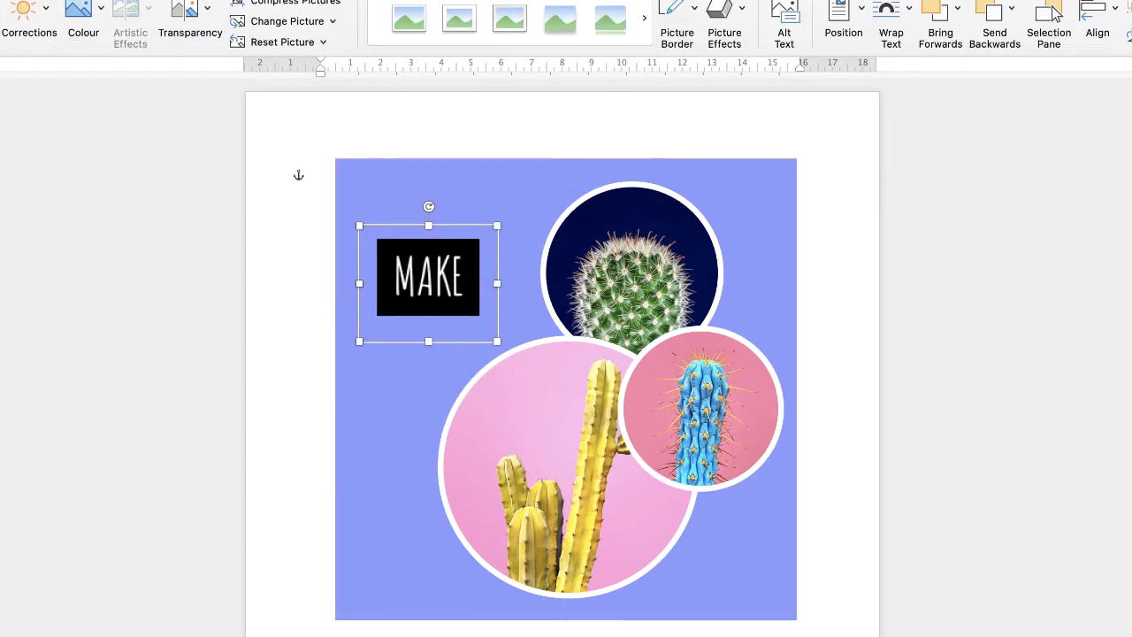
# Step: Move the original MAKE text box beside its picture copy and compare whether each offers the Save as Picture option
pyautogui.click(358, 277)
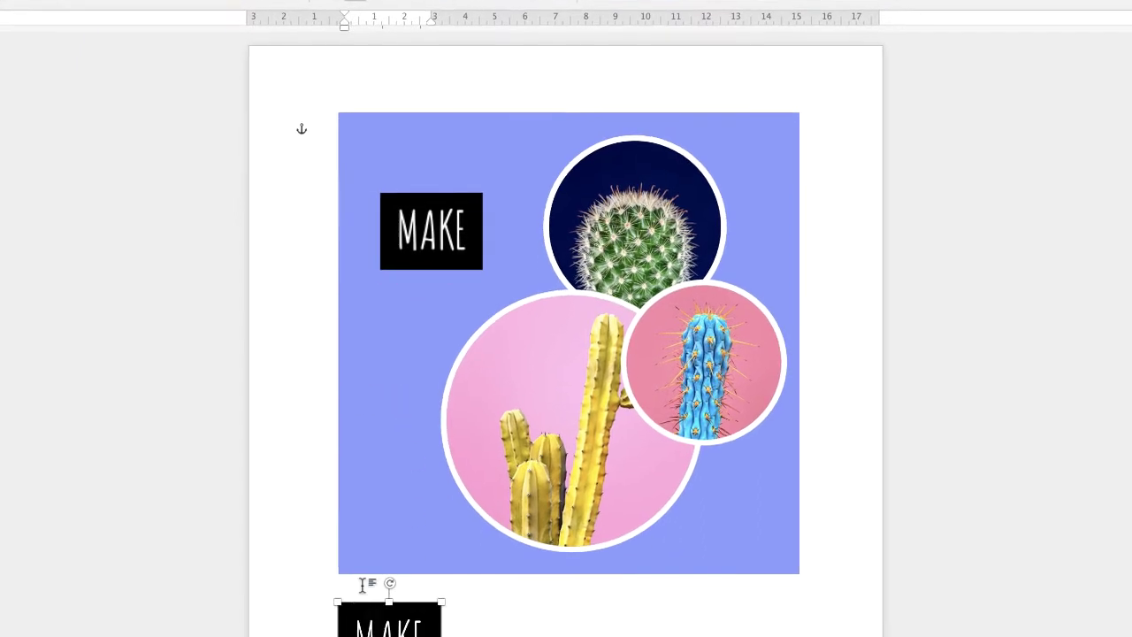
pyautogui.rightClick(397, 564)
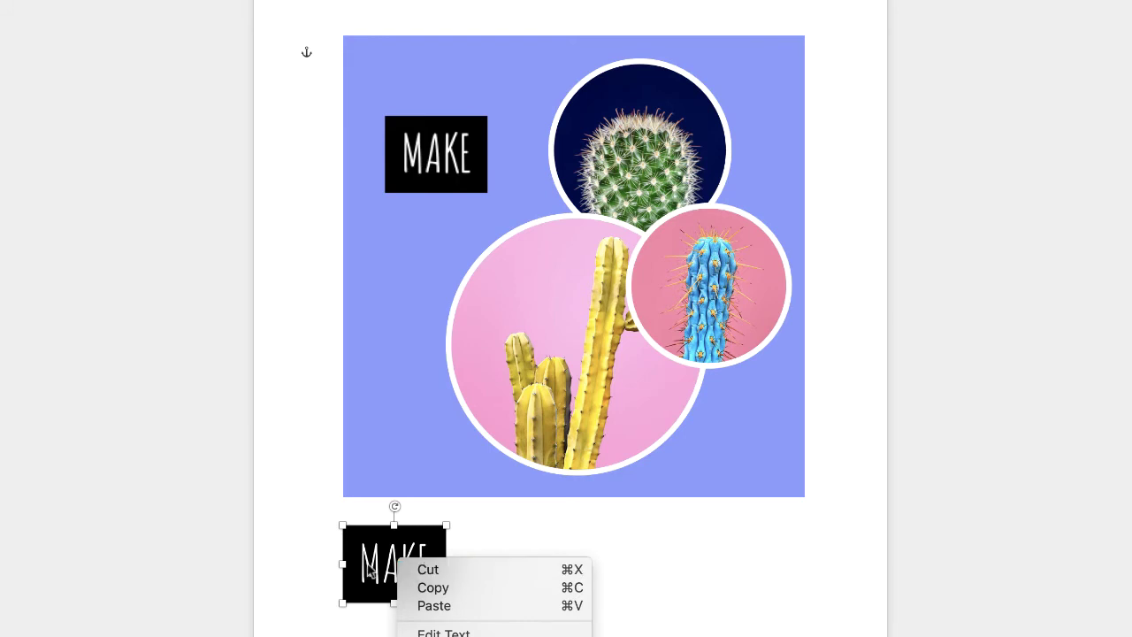
pyautogui.click(392, 522)
pyautogui.moveTo(405, 543); pyautogui.dragTo(426, 253)
pyautogui.rightClick(418, 255)
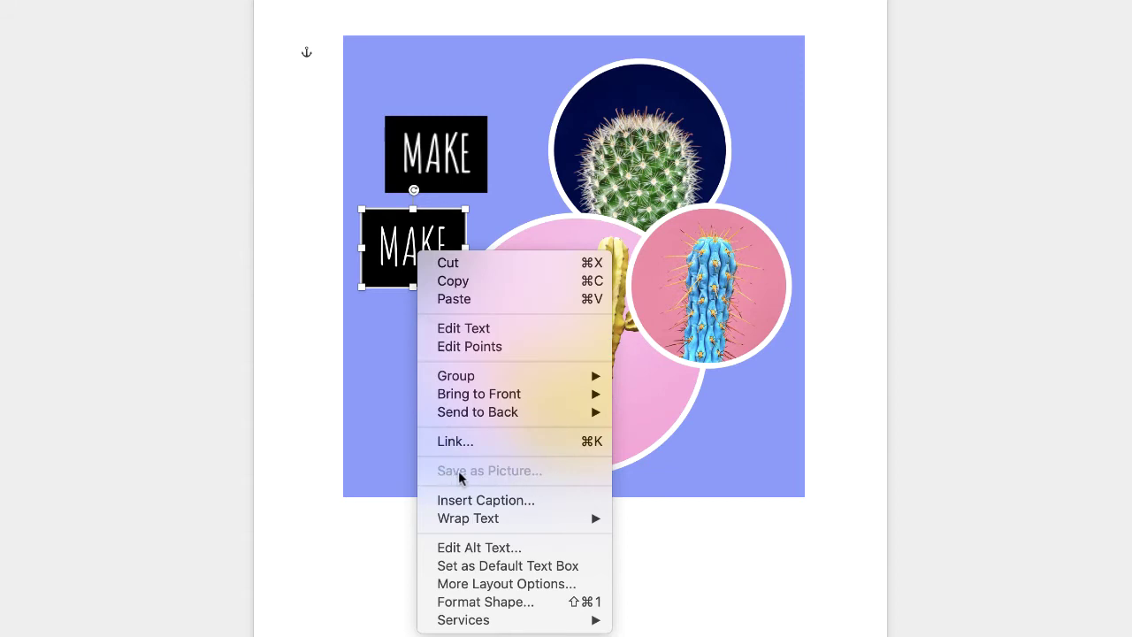
pyautogui.click(306, 197)
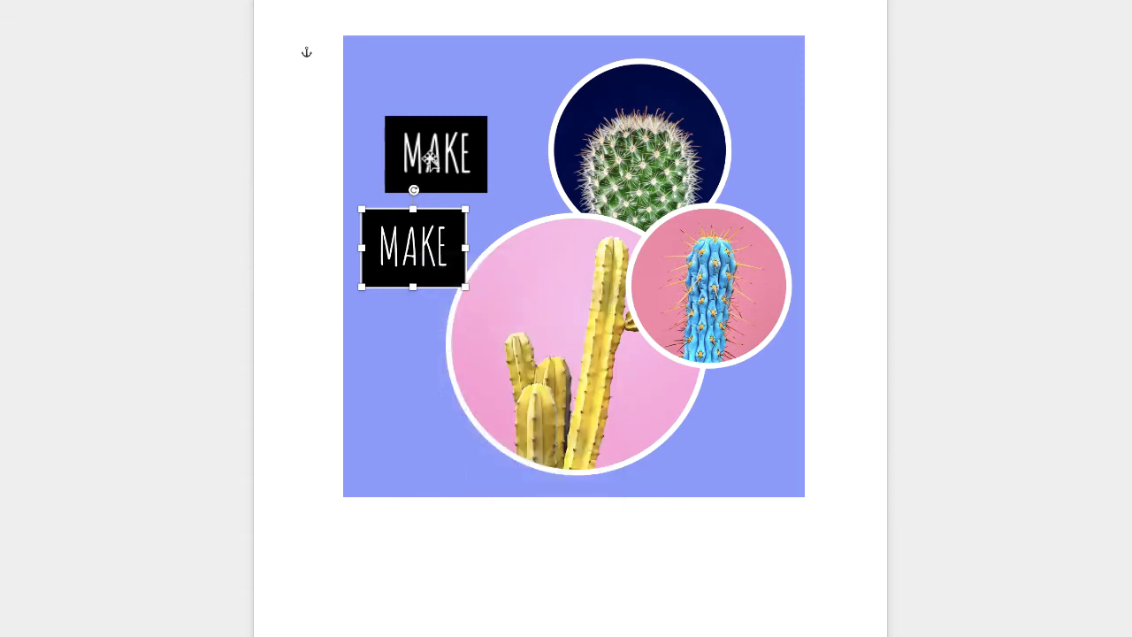
pyautogui.click(431, 157)
pyautogui.rightClick(437, 149)
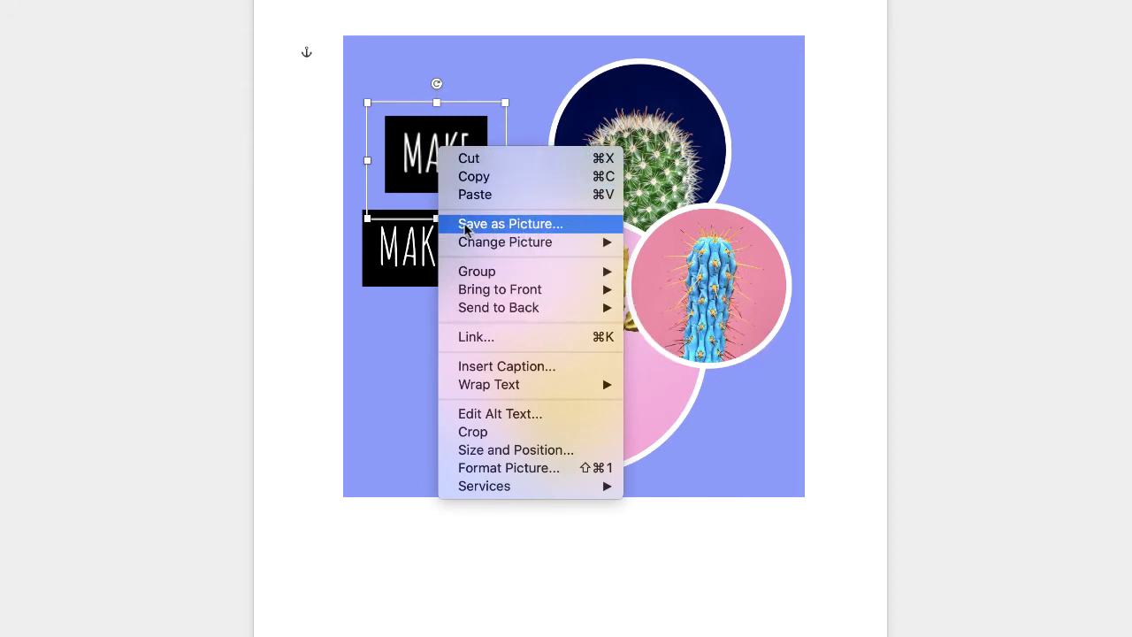
pyautogui.click(399, 256)
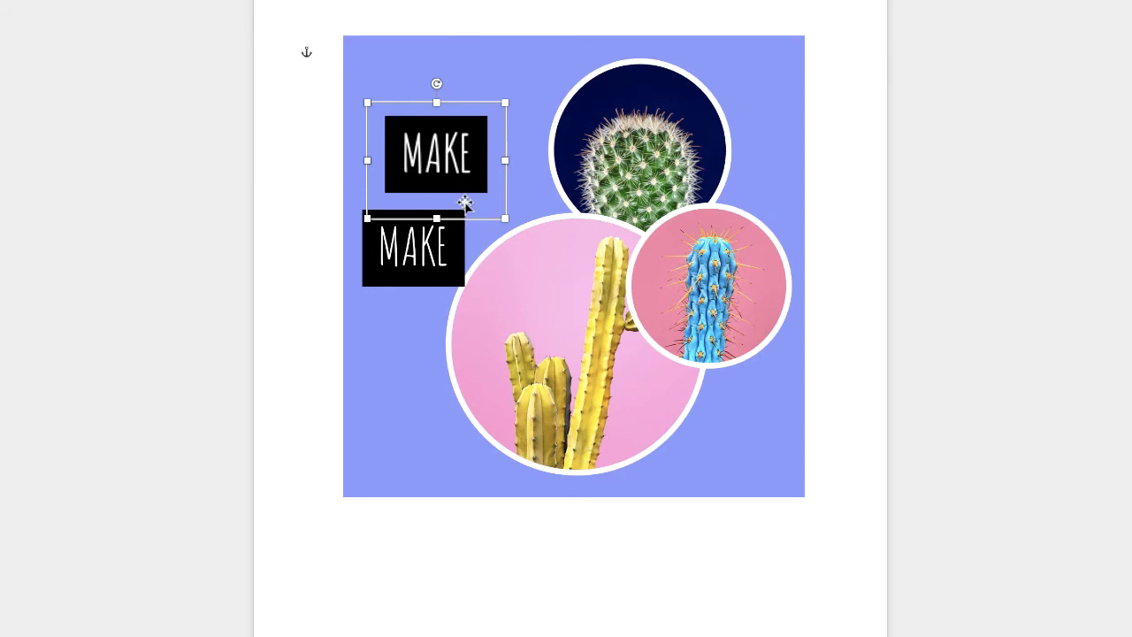
# Step: Move the MAKE text box below the square, widen it to about 10.37 cm, and replace its text with INSTAGRAM
pyautogui.click(413, 252)
pyautogui.moveTo(419, 246); pyautogui.dragTo(671, 563)
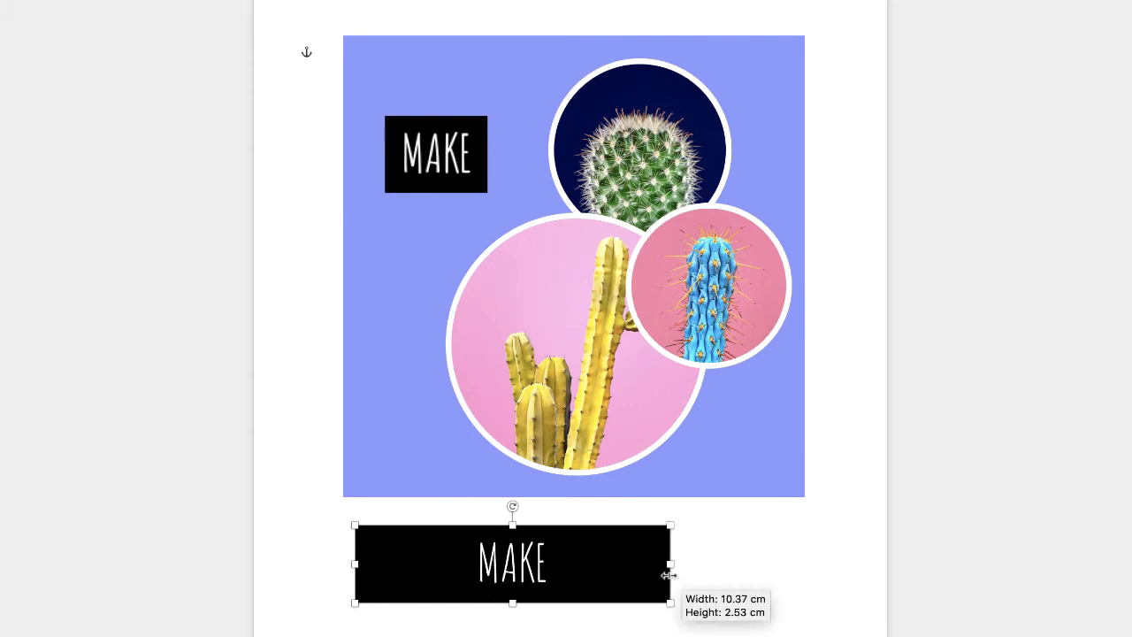
pyautogui.doubleClick(538, 559)
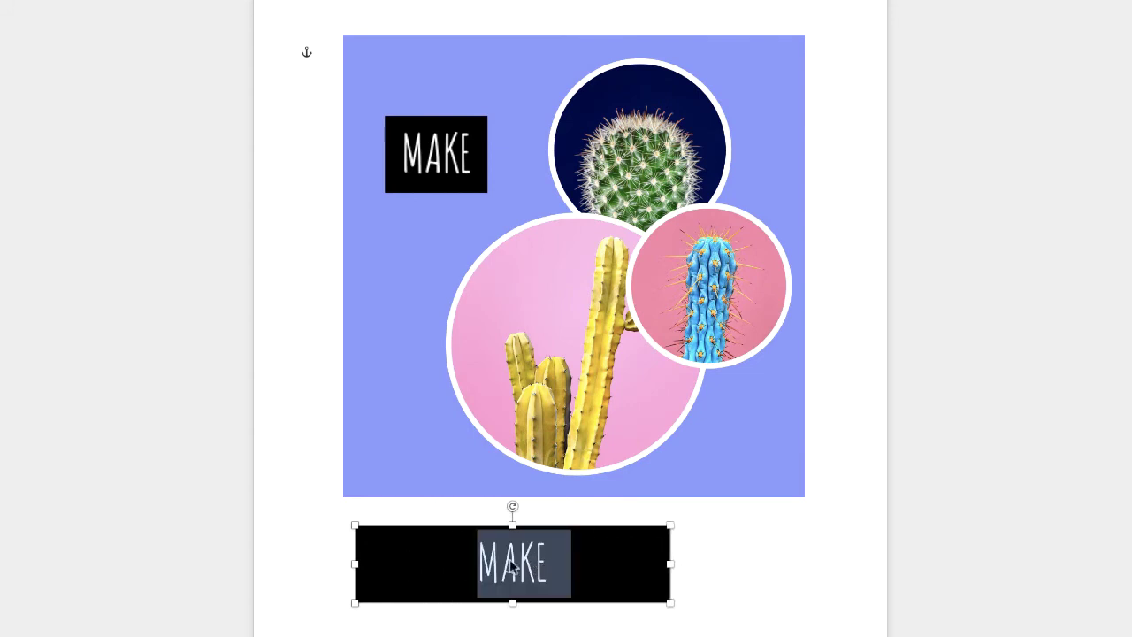
pyautogui.write('INSTAGRAM')
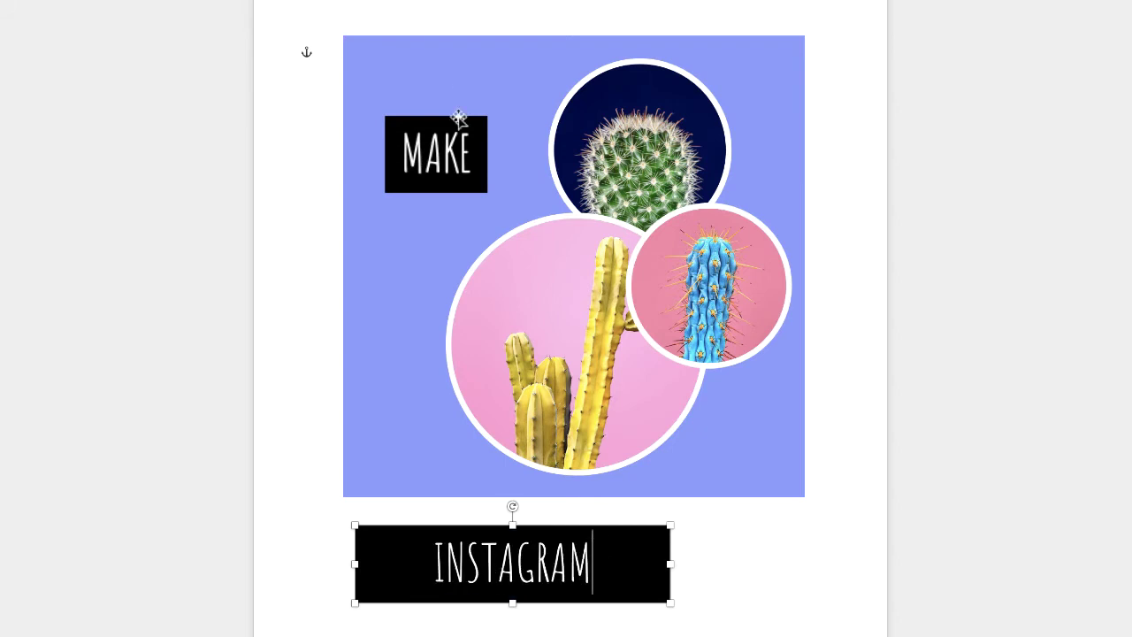
# Step: Narrow the INSTAGRAM text box, place it on the square beneath MAKE, and rearrange the three cactus circles around it
pyautogui.moveTo(670, 564); pyautogui.dragTo(602, 575)
pyautogui.moveTo(463, 575); pyautogui.dragTo(478, 256)
pyautogui.moveTo(621, 389); pyautogui.dragTo(659, 399)
pyautogui.moveTo(755, 286); pyautogui.dragTo(751, 268)
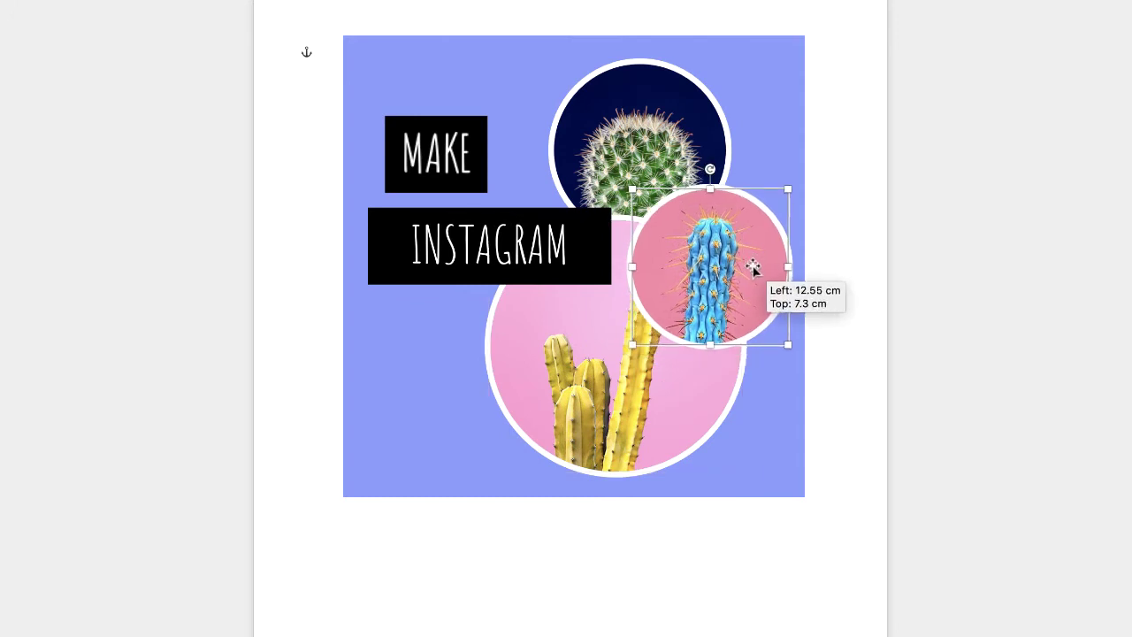
pyautogui.moveTo(705, 151)
pyautogui.mouseDown()
pyautogui.moveTo(704, 140)
pyautogui.moveTo(694, 152)
pyautogui.mouseUp()
pyautogui.moveTo(745, 297); pyautogui.dragTo(749, 299)
pyautogui.moveTo(550, 265); pyautogui.dragTo(547, 274)
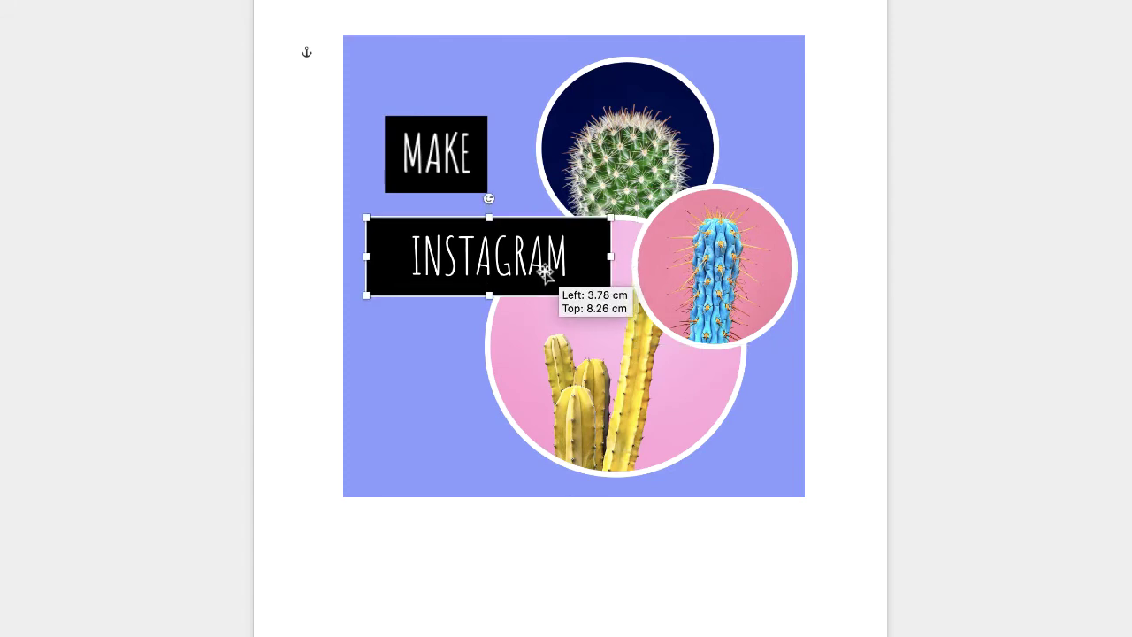
# Step: Reduce the font size of the INSTAGRAM text to 36
pyautogui.click(564, 254)
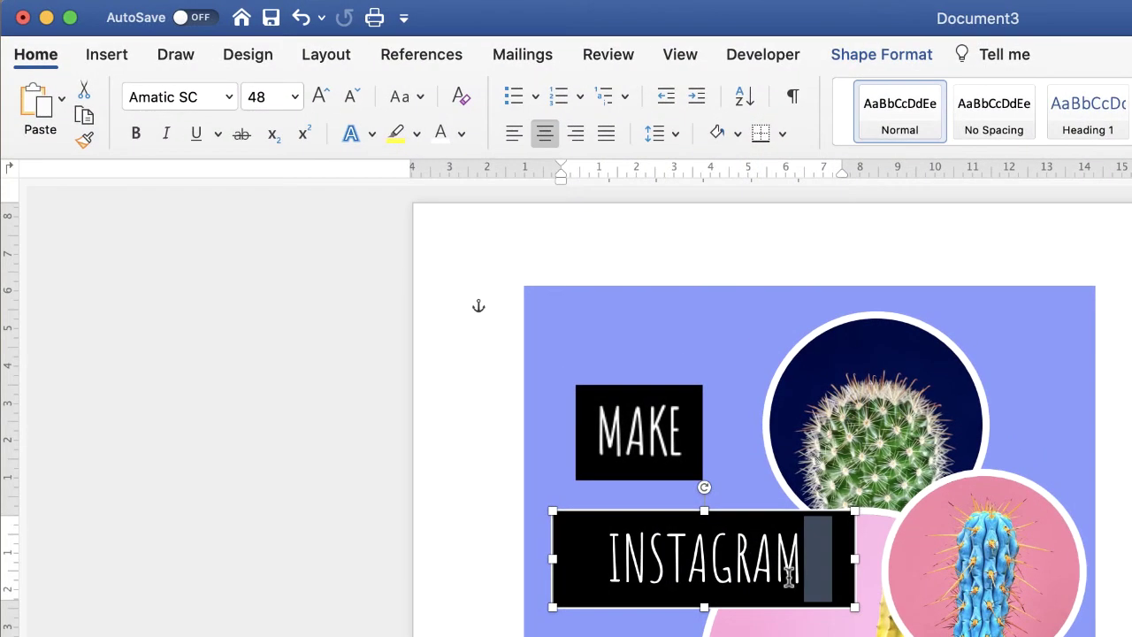
pyautogui.doubleClick(560, 276)
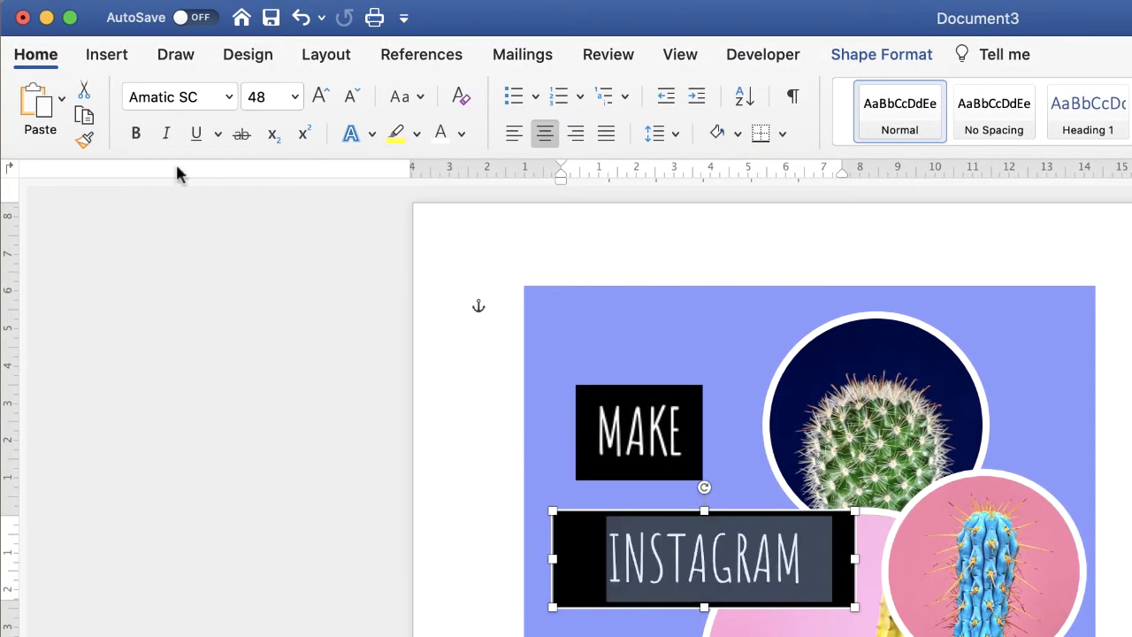
pyautogui.click(352, 104)
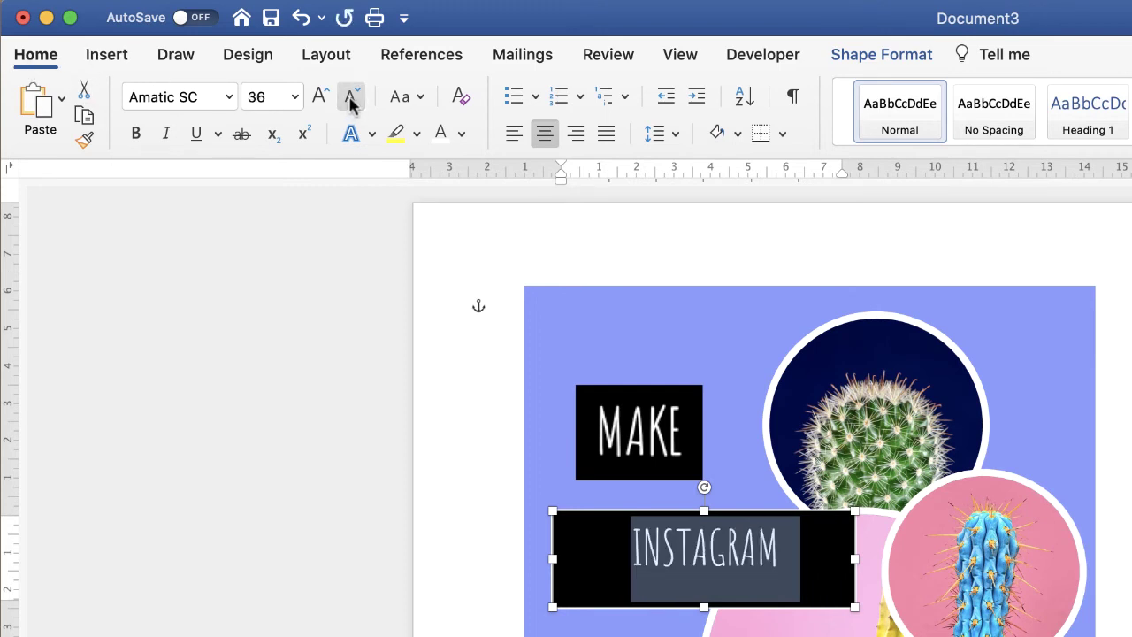
# Step: Set the font size of the INSTAGRAM text to 40
pyautogui.click(296, 99)
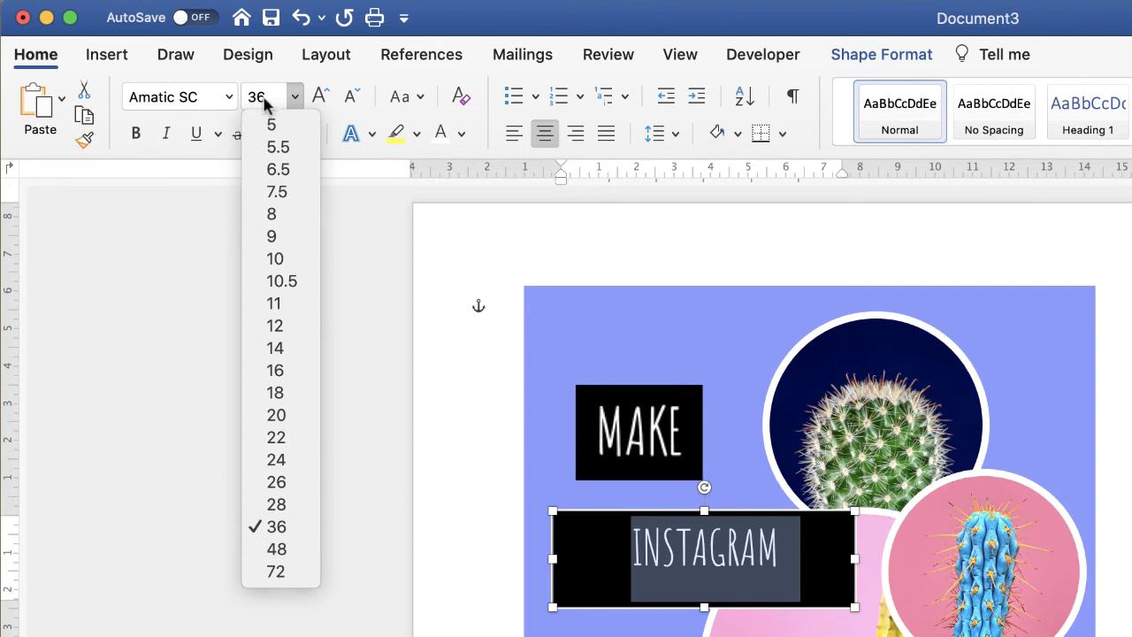
pyautogui.click(269, 103)
pyautogui.click(267, 97)
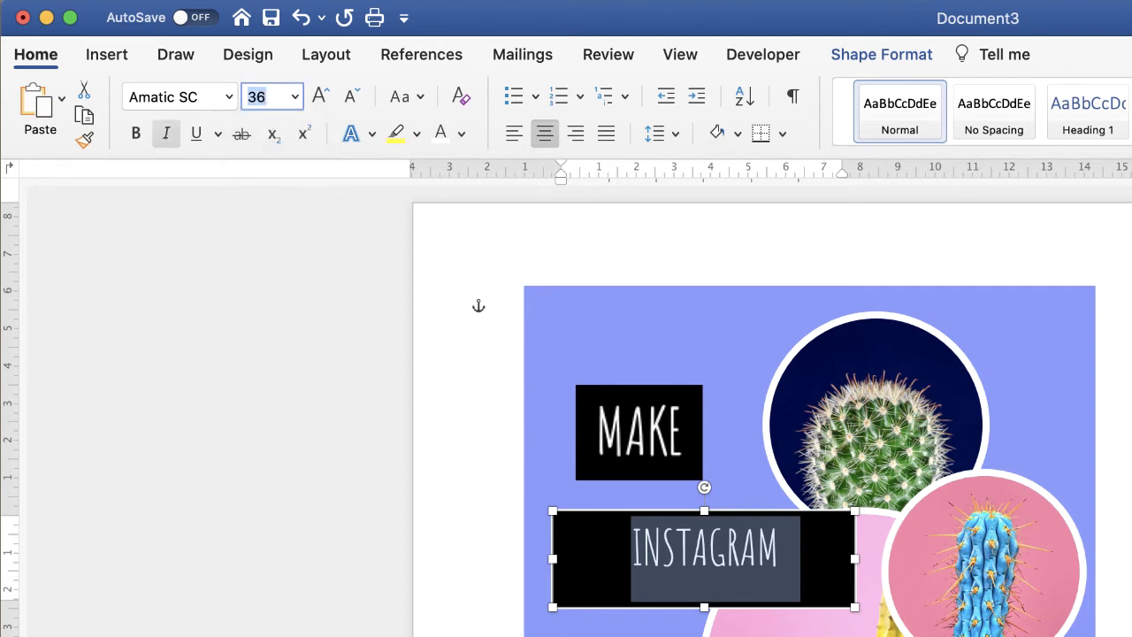
pyautogui.press('Return')
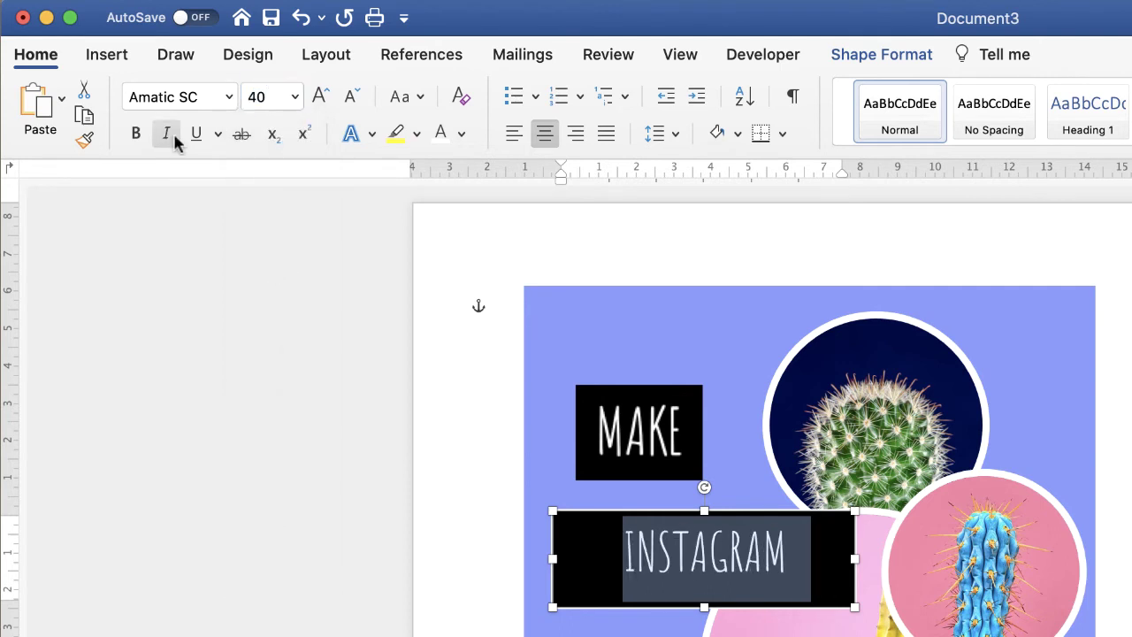
# Step: Shorten and narrow the INSTAGRAM text box around its text and nudge it up beneath the MAKE label
pyautogui.click(703, 604)
pyautogui.moveTo(703, 605); pyautogui.dragTo(704, 585)
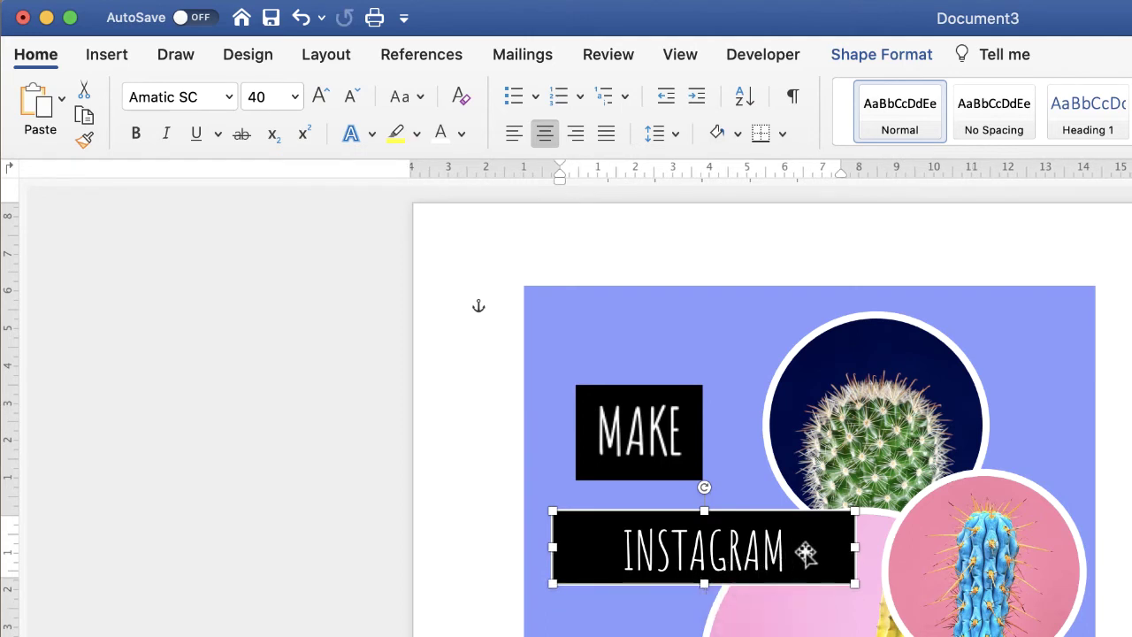
pyautogui.moveTo(856, 547); pyautogui.dragTo(809, 553)
pyautogui.moveTo(682, 560); pyautogui.dragTo(681, 537)
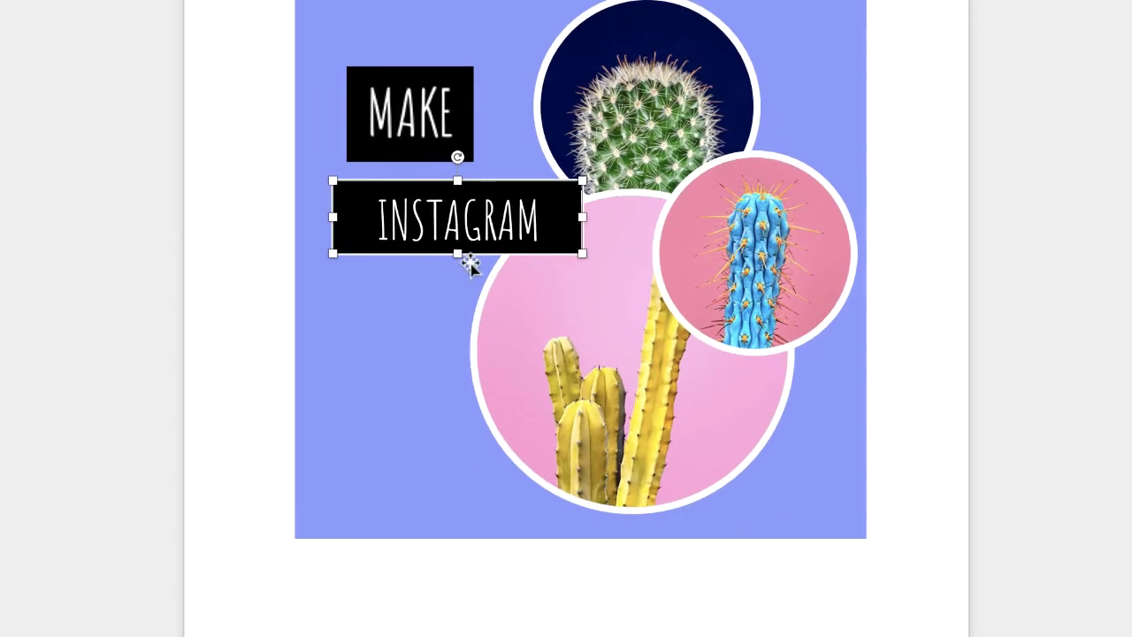
# Step: Paste a copy of the INSTAGRAM text box as a picture and wrap it in front of the purple square
pyautogui.click(519, 613)
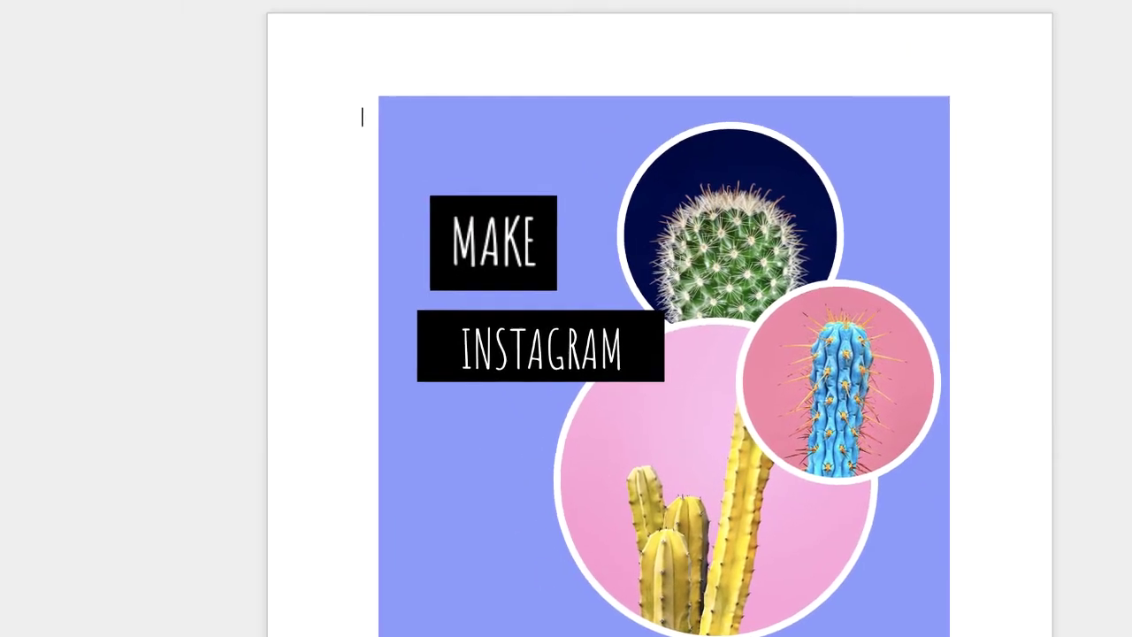
pyautogui.click(55, 131)
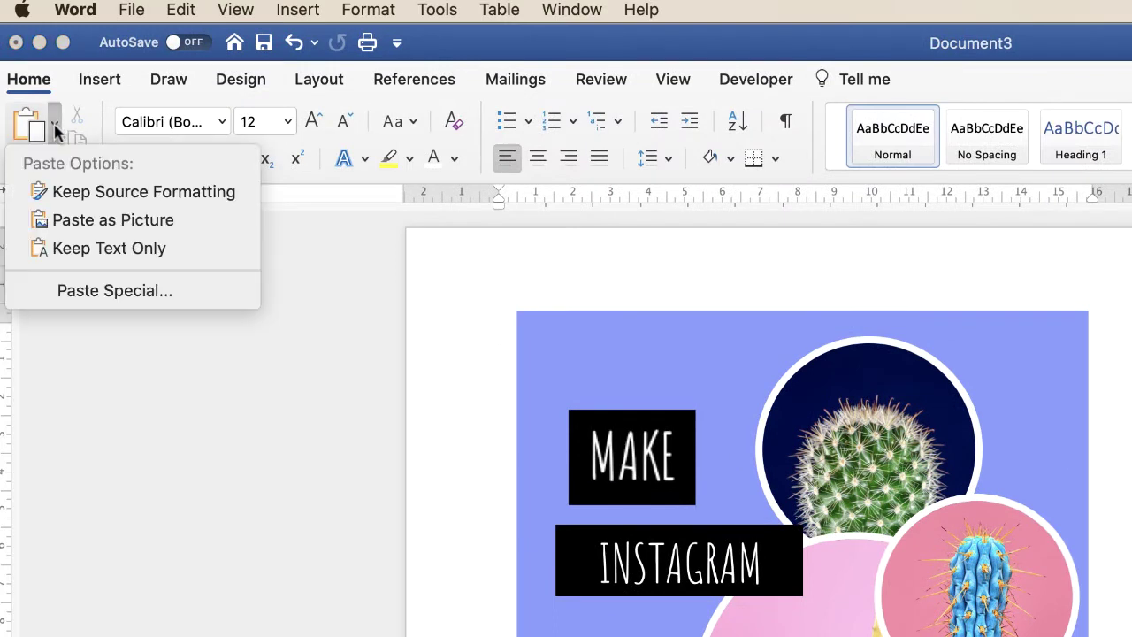
pyautogui.click(115, 220)
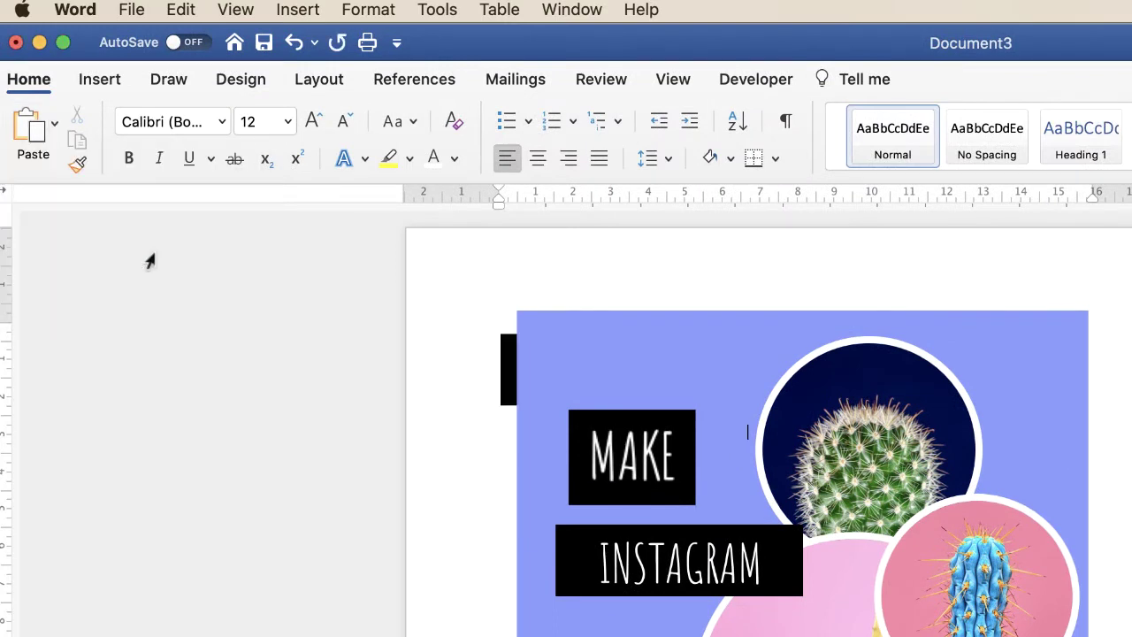
pyautogui.click(507, 372)
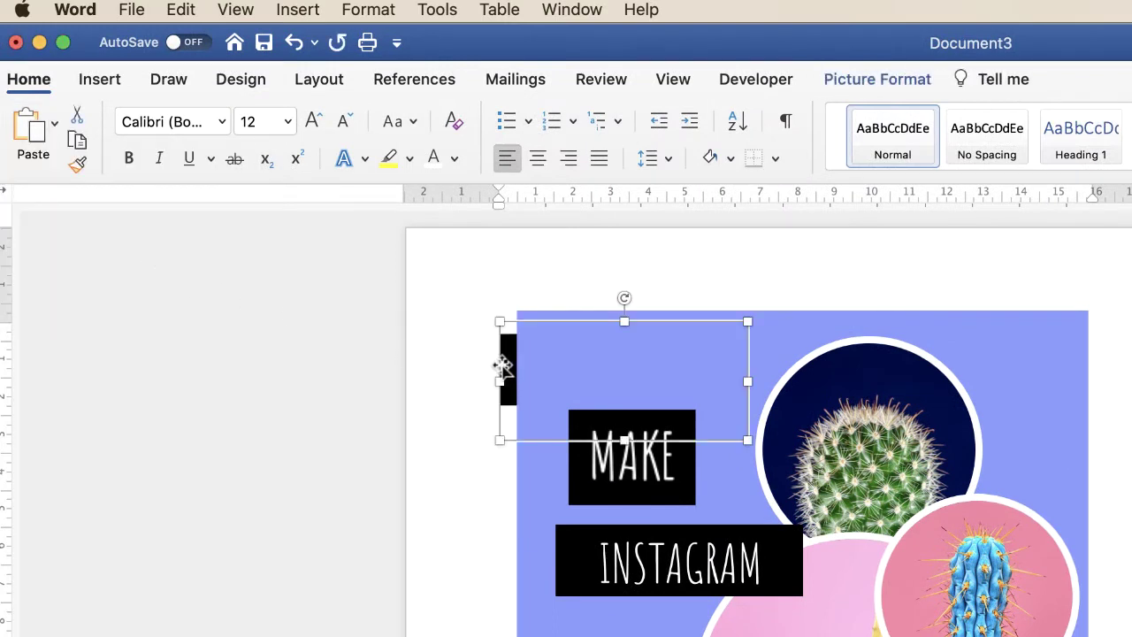
pyautogui.click(869, 80)
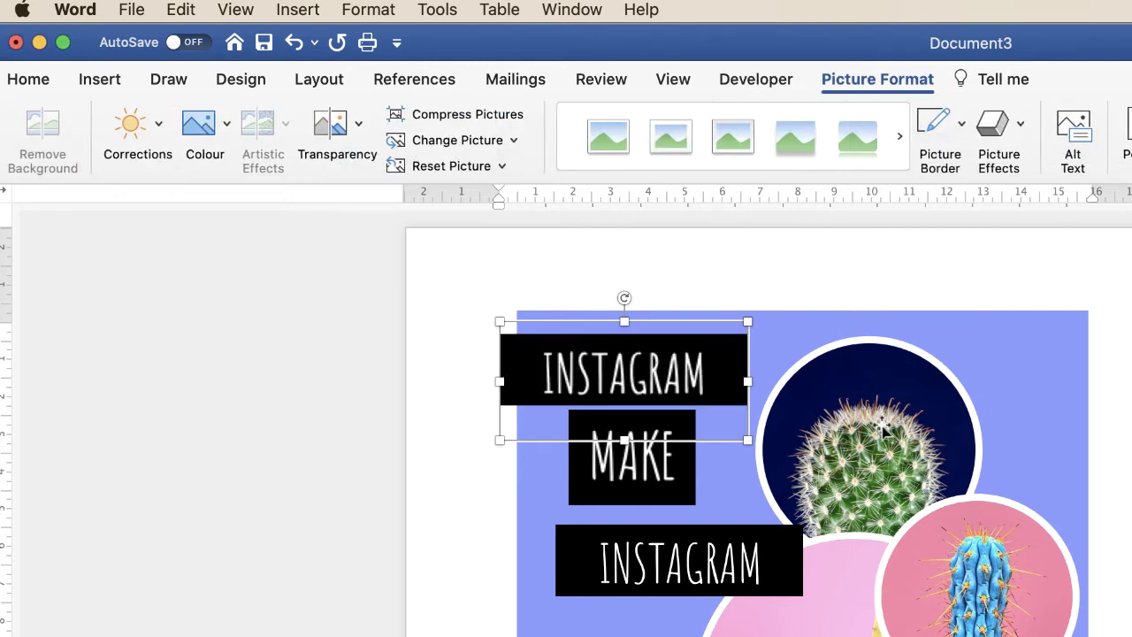
# Step: Move the original INSTAGRAM text box below the square and place its picture copy beneath the MAKE label
pyautogui.moveTo(581, 374); pyautogui.dragTo(653, 635)
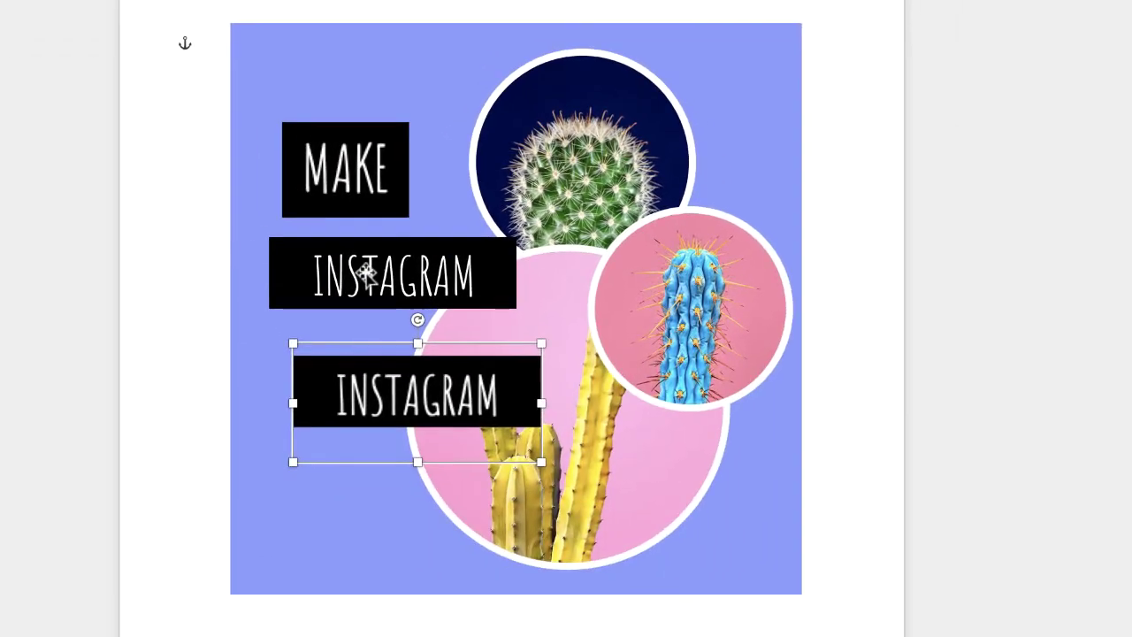
pyautogui.moveTo(653, 549); pyautogui.dragTo(651, 635)
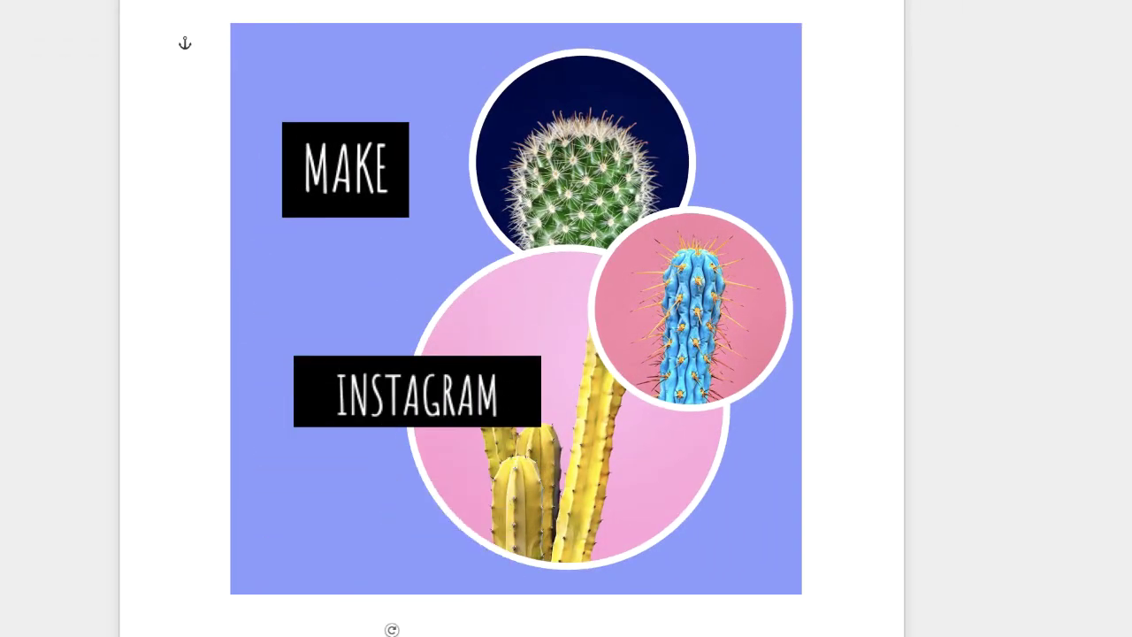
pyautogui.moveTo(392, 397); pyautogui.dragTo(367, 288)
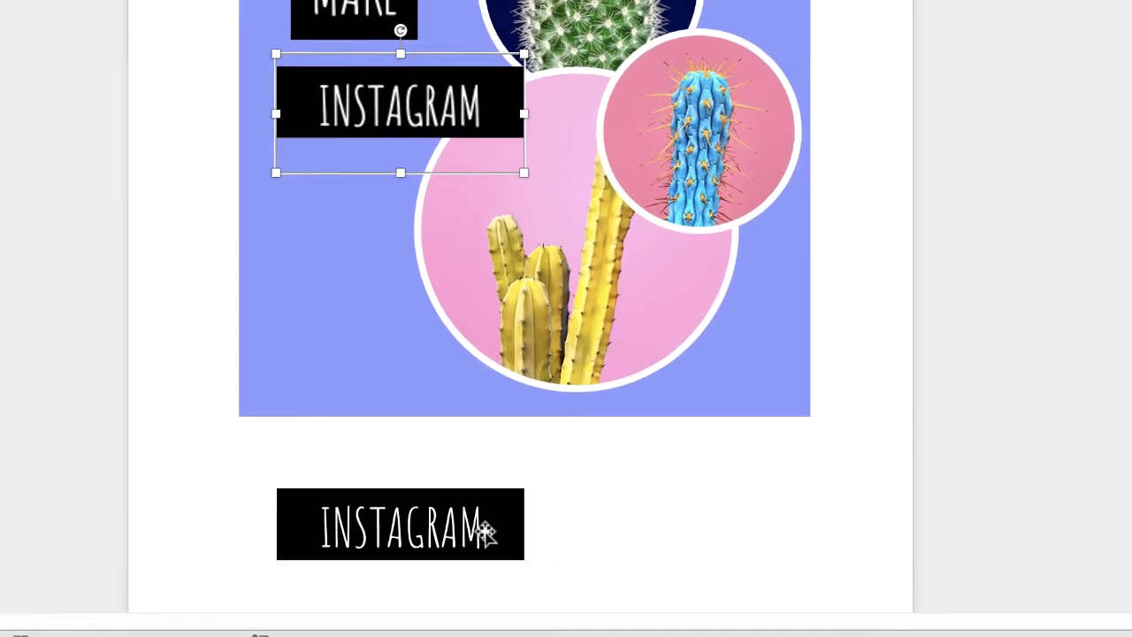
# Step: Replace the text of the INSTAGRAM text box below the square with ART
pyautogui.click(481, 524)
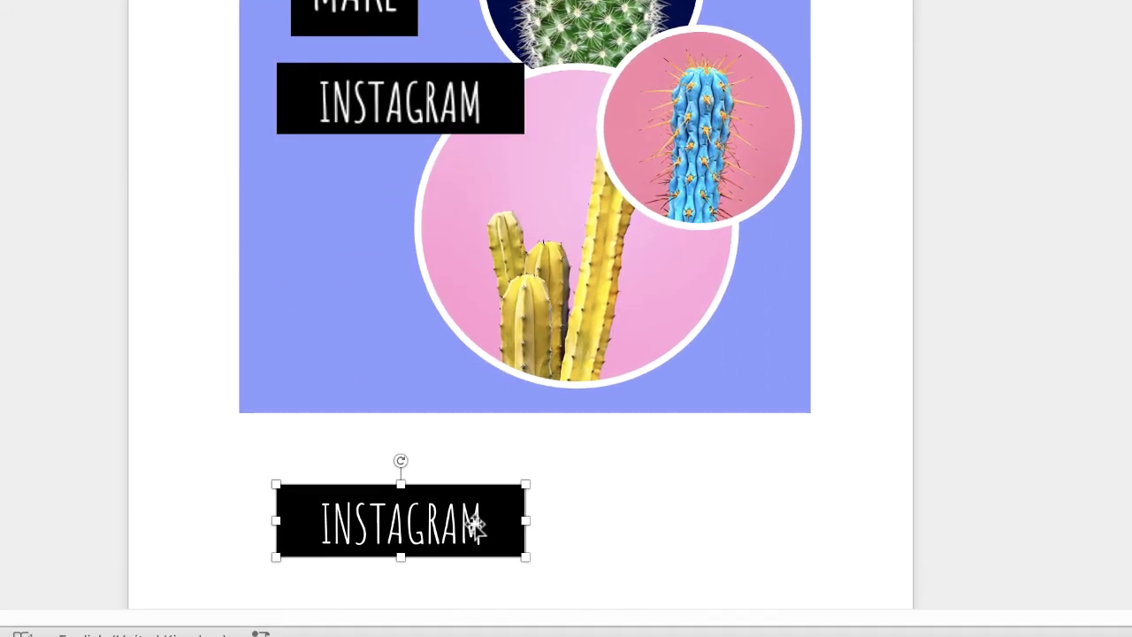
pyautogui.doubleClick(476, 527)
pyautogui.tripleClick(478, 522)
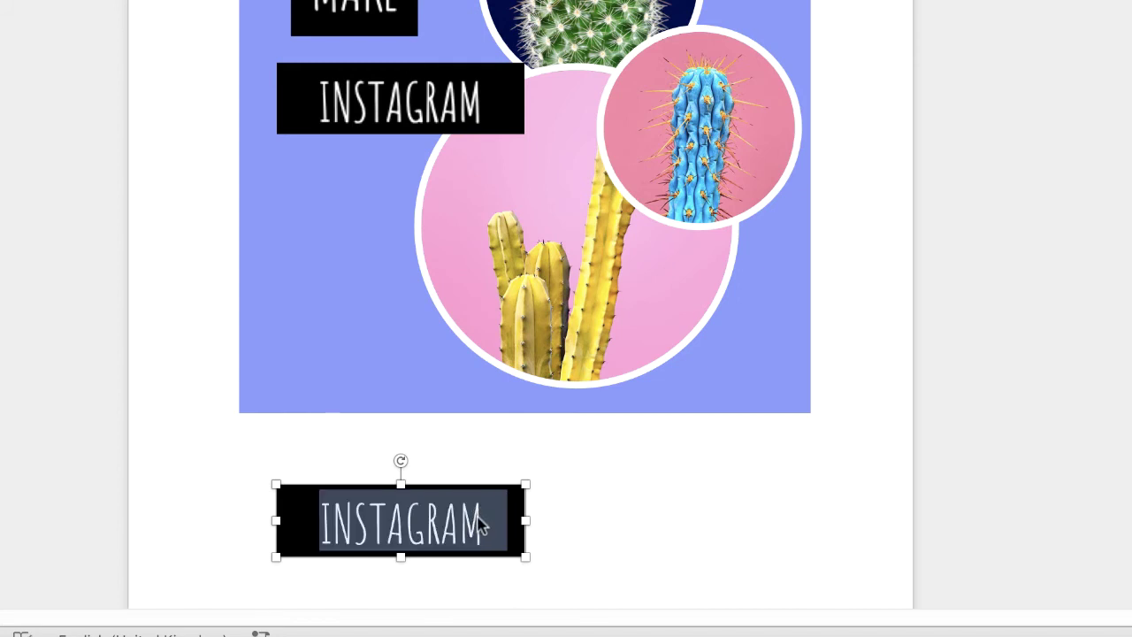
pyautogui.write('ART')
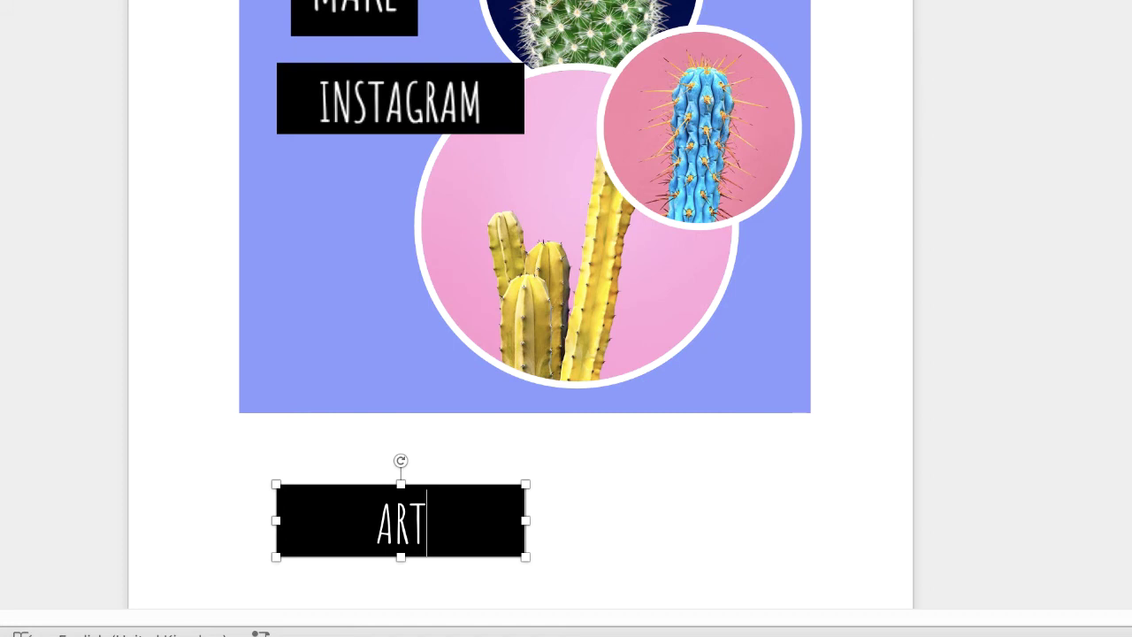
# Step: Enlarge the font size of the ART text by several steps
pyautogui.hotkey('shift', 'Left')
pyautogui.hotkey('shift', 'Left')
pyautogui.hotkey('shift', 'Left')
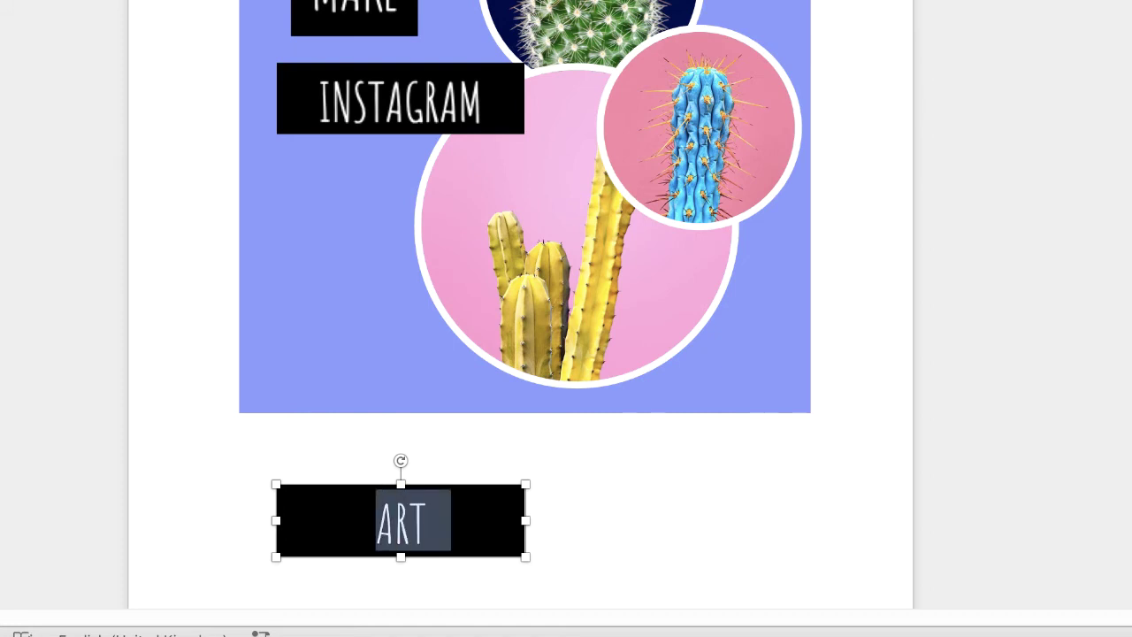
pyautogui.hotkey('ctrl', 'shift', '.')
pyautogui.hotkey('ctrl', 'shift', '.')
pyautogui.hotkey('ctrl', 'shift', '.')
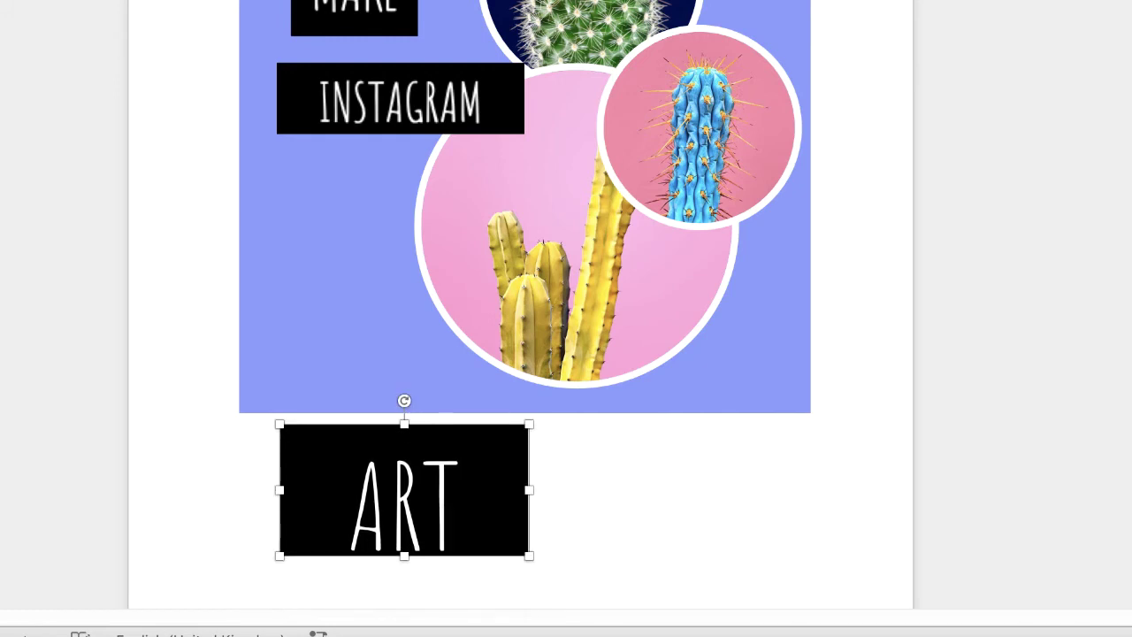
# Step: Resize the ART text box to fit its enlarged text and place it on the square beneath the INSTAGRAM label
pyautogui.moveTo(404, 555); pyautogui.dragTo(404, 580)
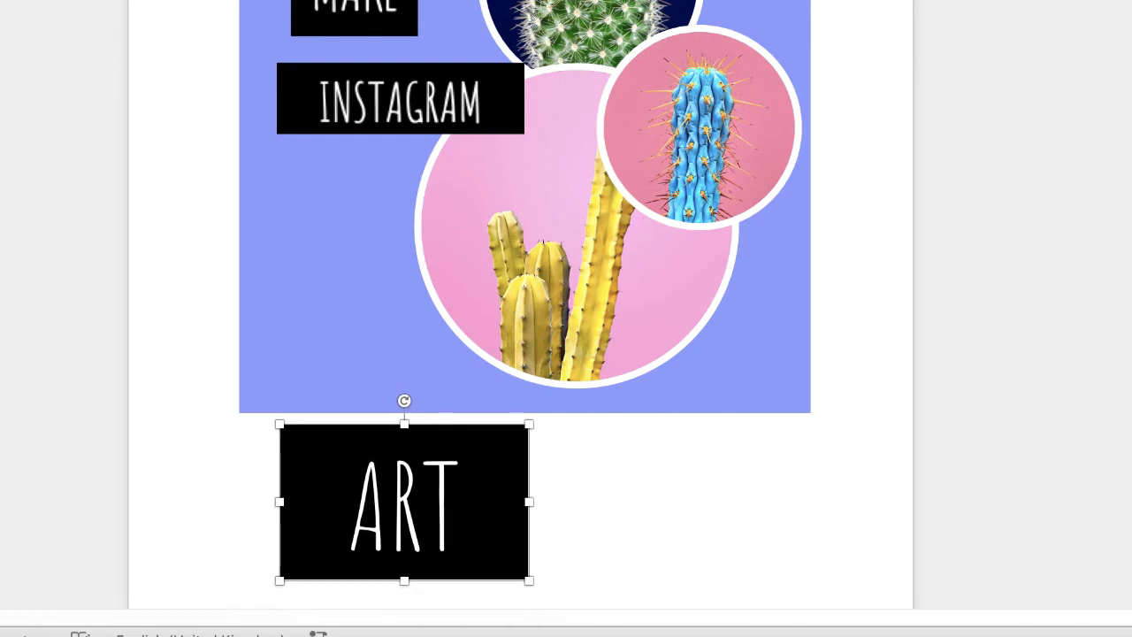
pyautogui.moveTo(529, 502); pyautogui.dragTo(454, 502)
pyautogui.moveTo(377, 526); pyautogui.dragTo(377, 270)
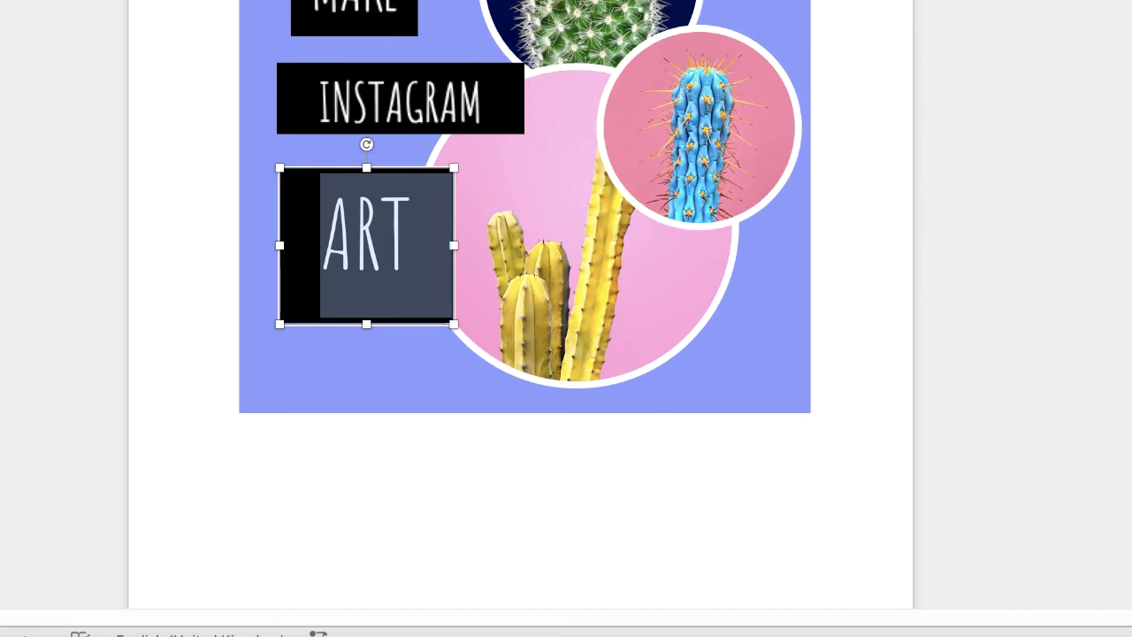
pyautogui.moveTo(366, 324); pyautogui.dragTo(366, 295)
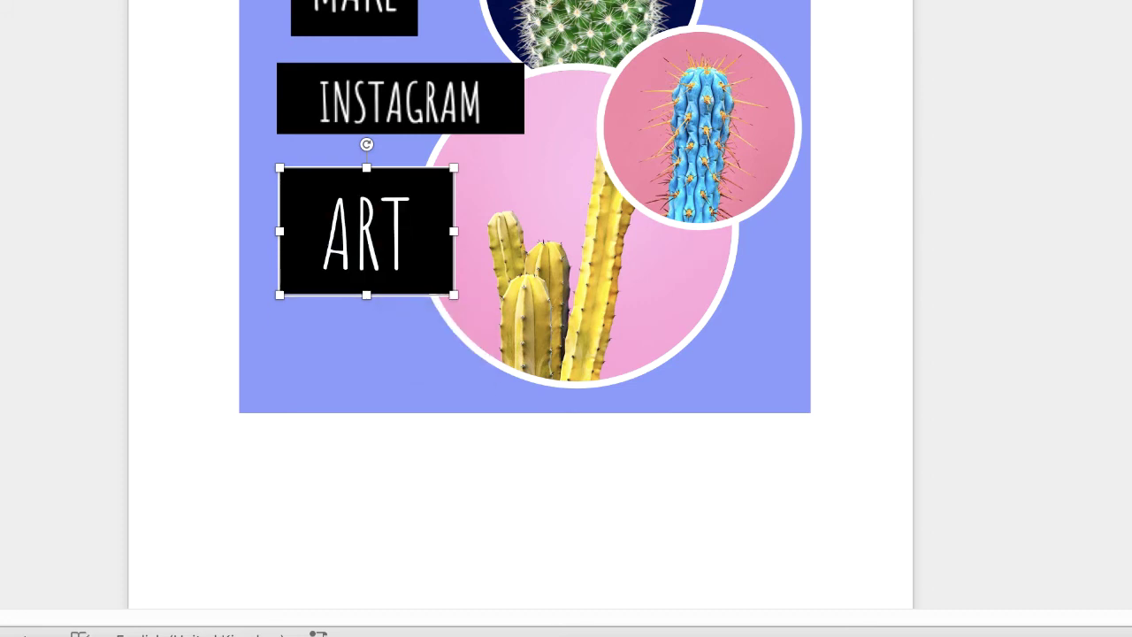
pyautogui.moveTo(453, 231); pyautogui.dragTo(440, 231)
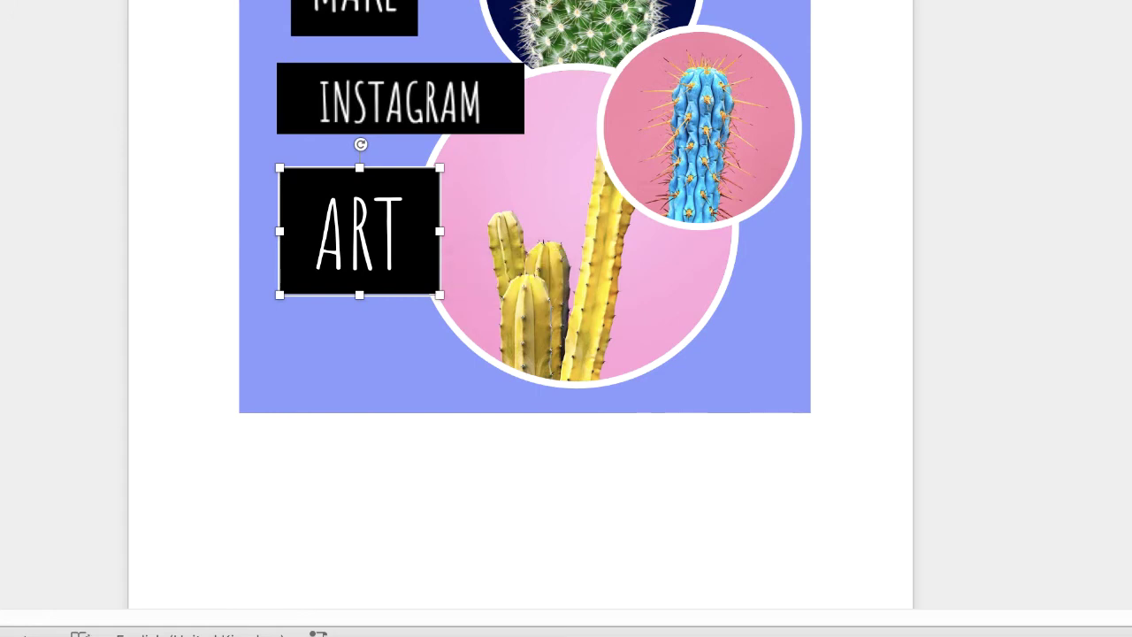
# Step: Move the ART text box below the square and paste a copy of it as a picture
pyautogui.moveTo(376, 250); pyautogui.dragTo(357, 506)
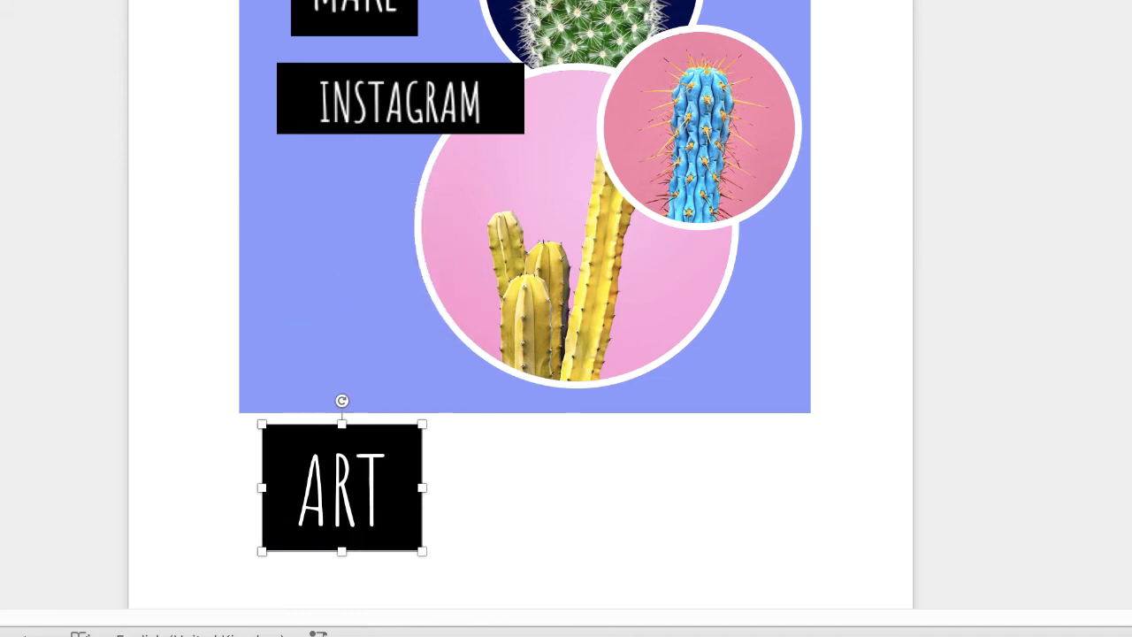
pyautogui.press('Escape')
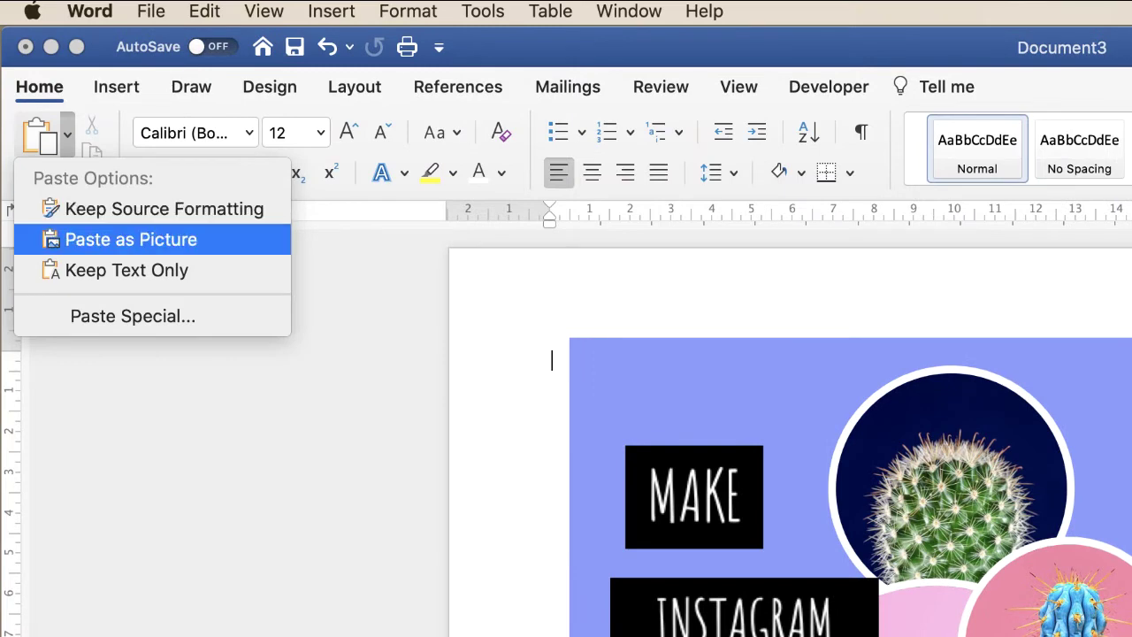
pyautogui.click(56, 265)
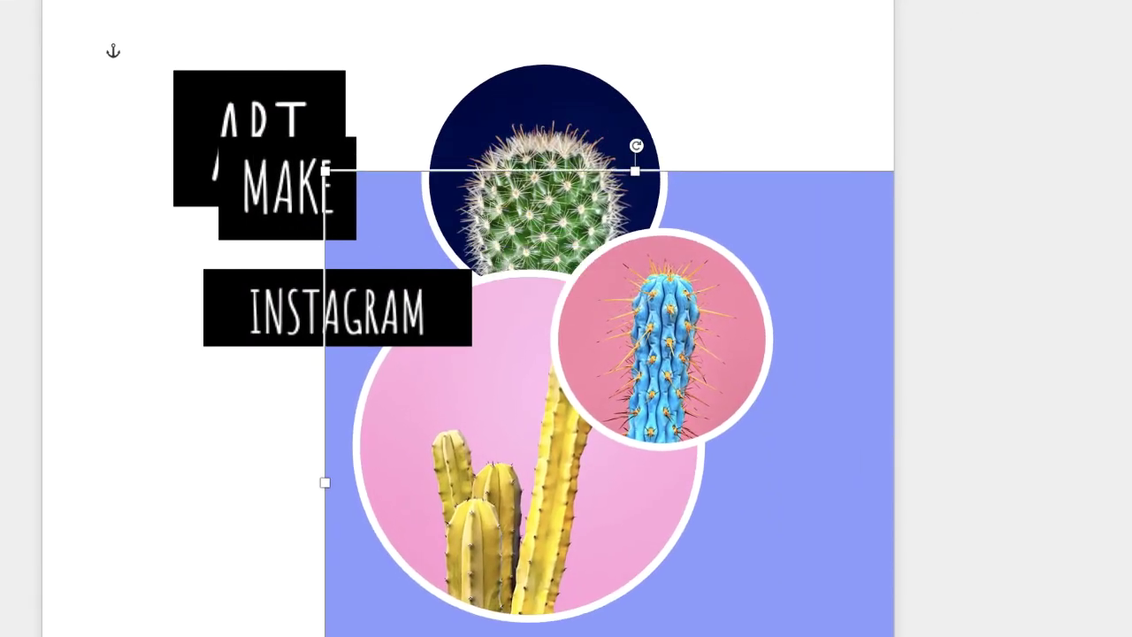
# Step: Set the text wrapping of the pasted ART picture to In Front of Text
pyautogui.click(283, 186)
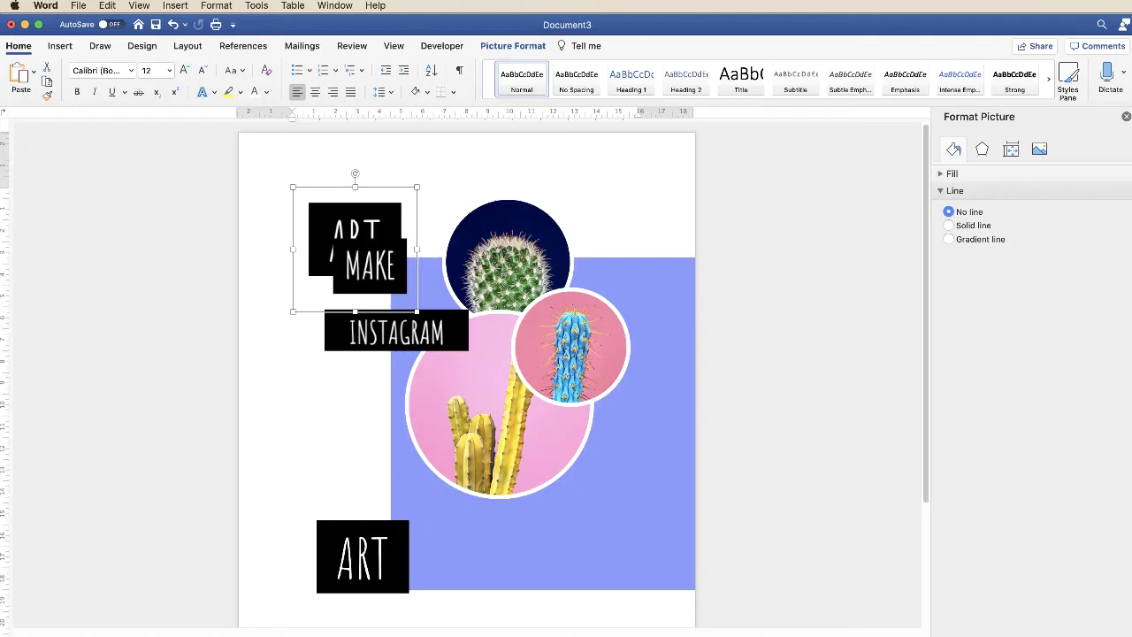
pyautogui.press('Down')
pyautogui.press('Down')
pyautogui.press('Down')
pyautogui.press('Down')
pyautogui.press('Down')
pyautogui.press('Down')
pyautogui.press('Down')
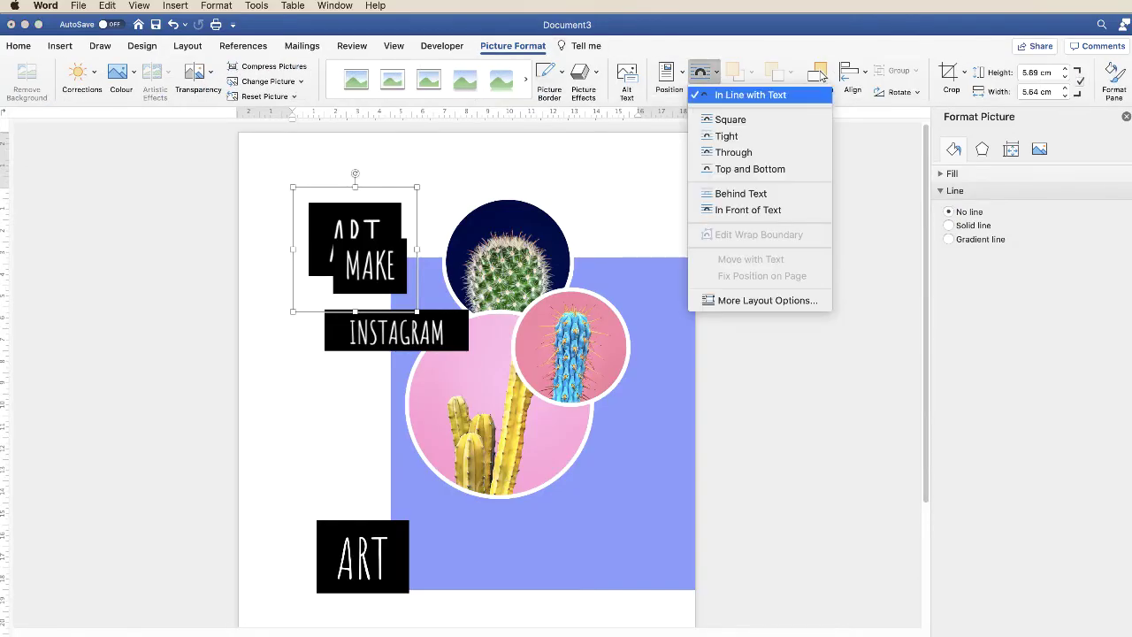
pyautogui.press('Return')
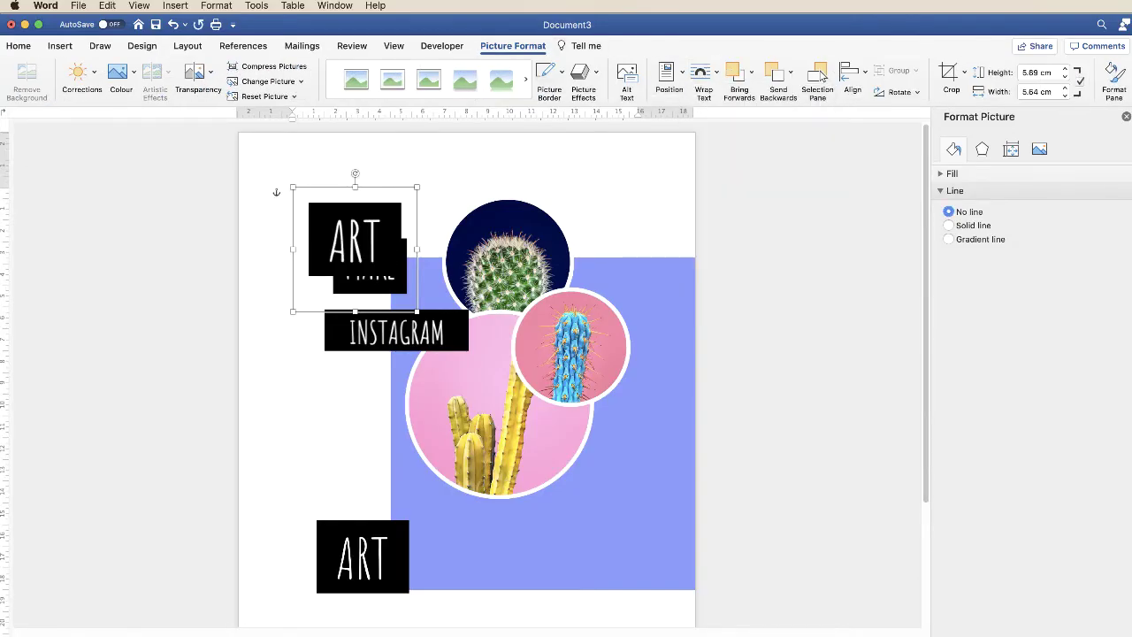
# Step: Move the ART picture over the lower edge of the yellow cactus circle and realign the purple square behind the design
pyautogui.moveTo(363, 243); pyautogui.dragTo(511, 493)
pyautogui.moveTo(625, 429); pyautogui.dragTo(529, 359)
# Step: Delete the original ART text box and place the ART picture beneath the INSTAGRAM label
pyautogui.click(363, 557)
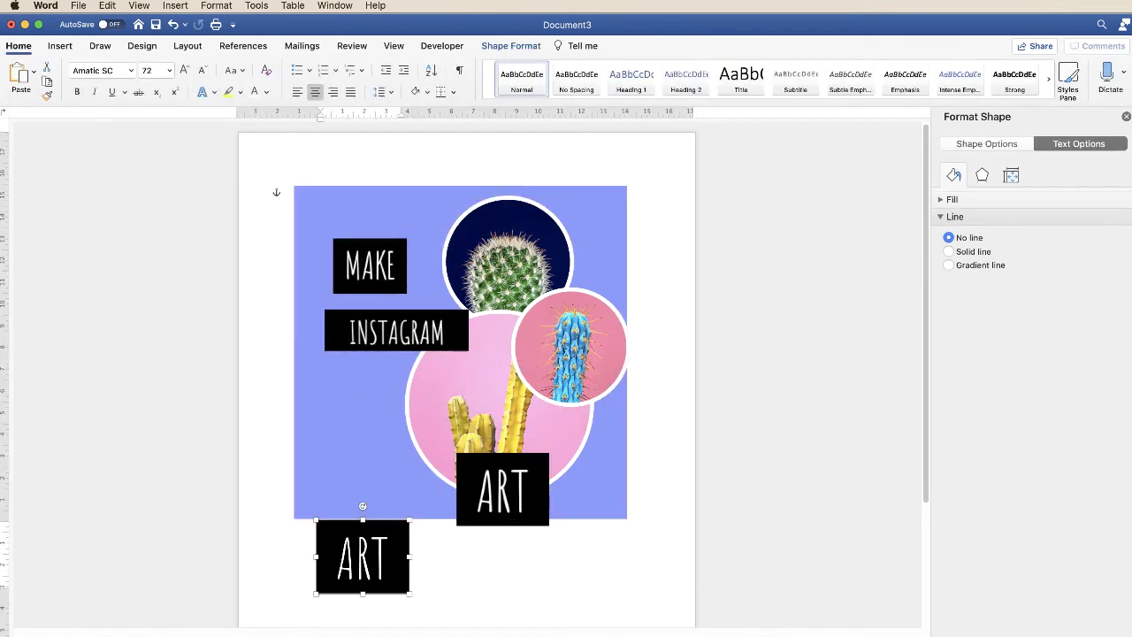
pyautogui.press('BackSpace')
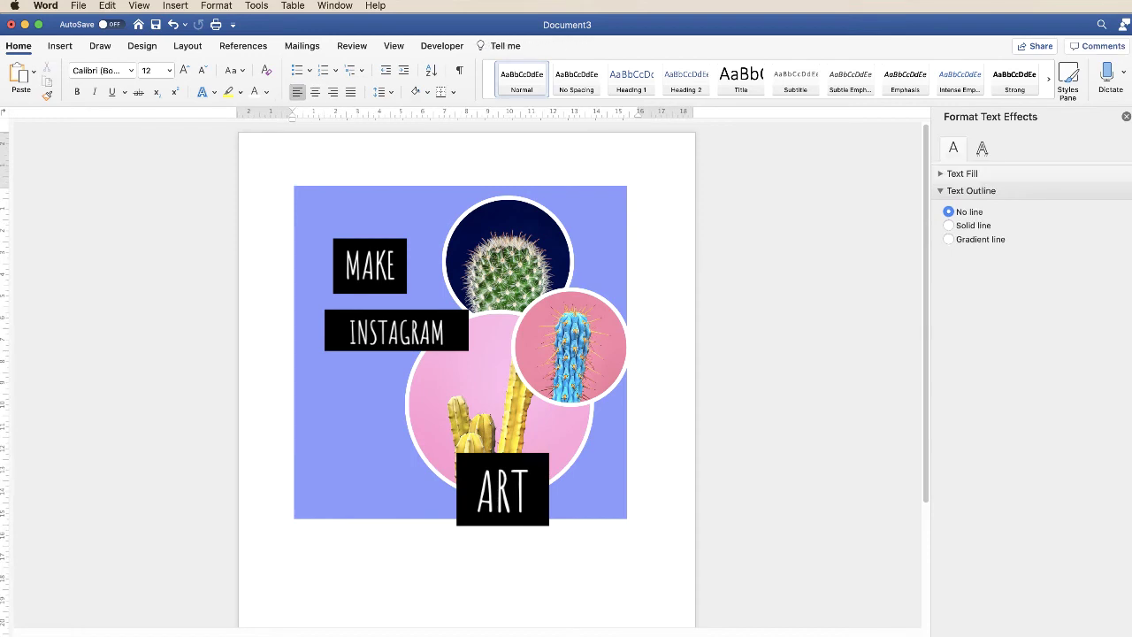
pyautogui.moveTo(502, 489); pyautogui.dragTo(386, 412)
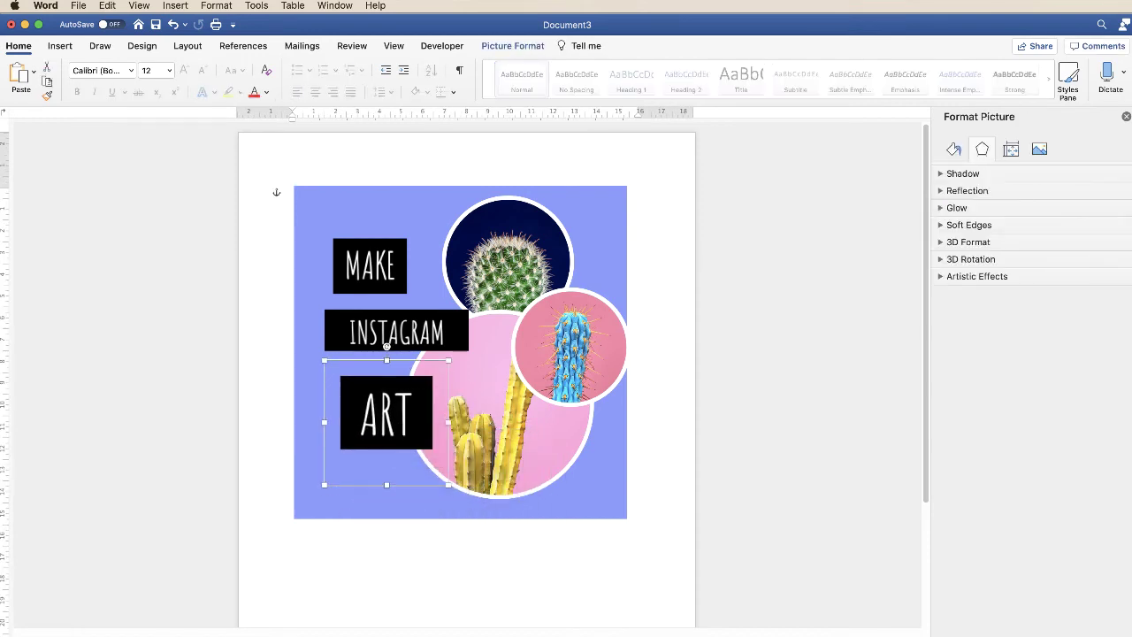
# Step: Enlarge the purple square proportionally and shift it up and left to centre it behind the design
pyautogui.click(460, 352)
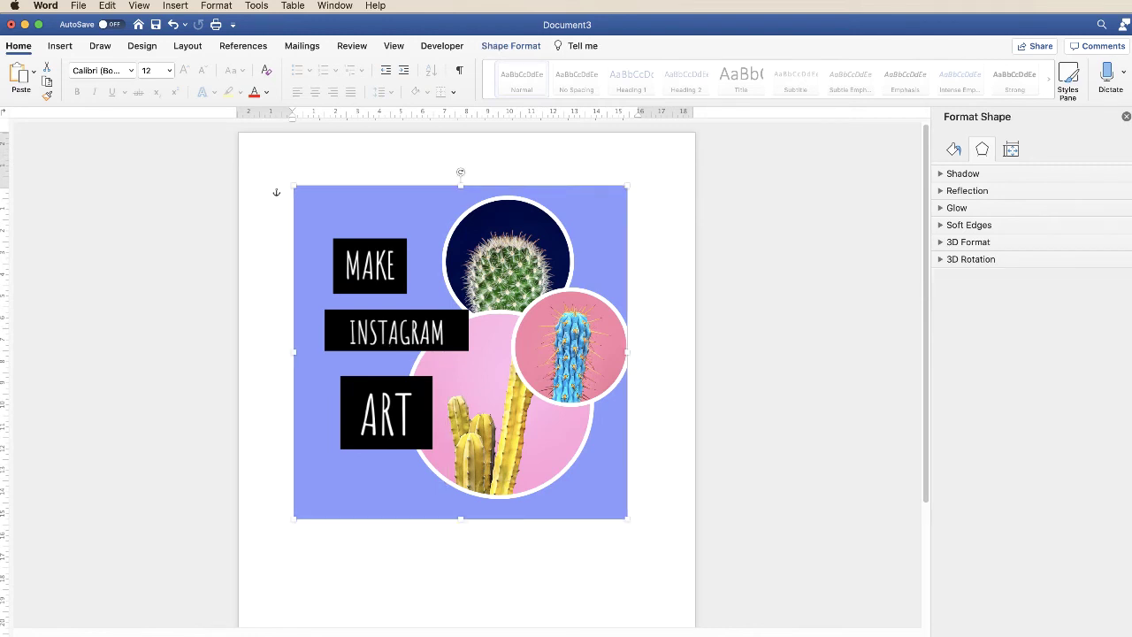
pyautogui.moveTo(627, 519); pyautogui.dragTo(658, 550)
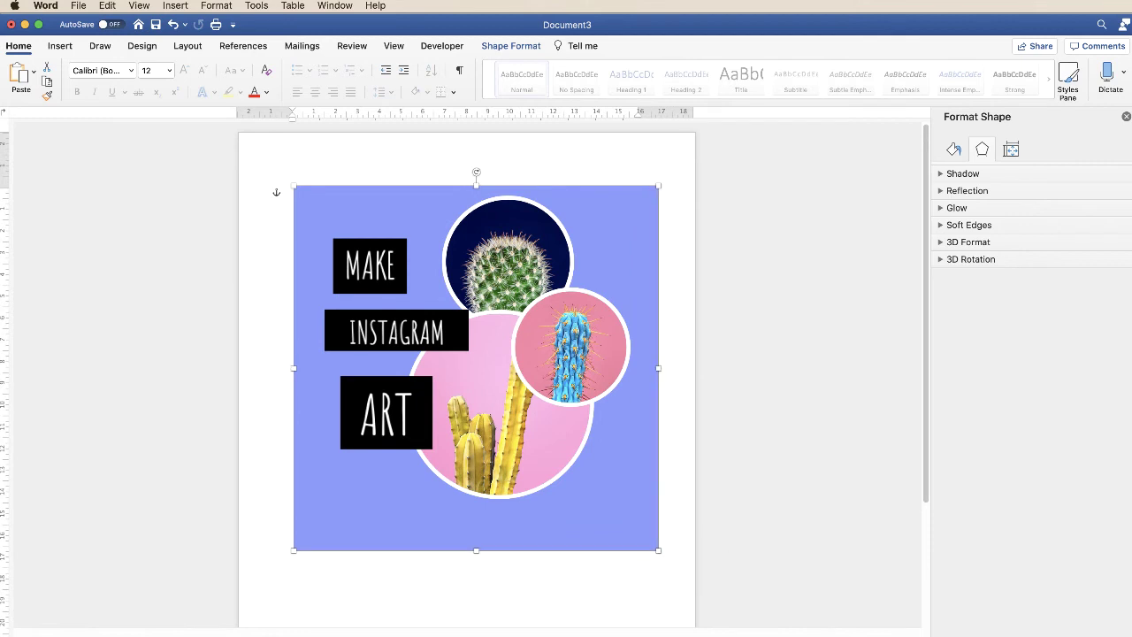
pyautogui.moveTo(329, 375); pyautogui.dragTo(318, 369)
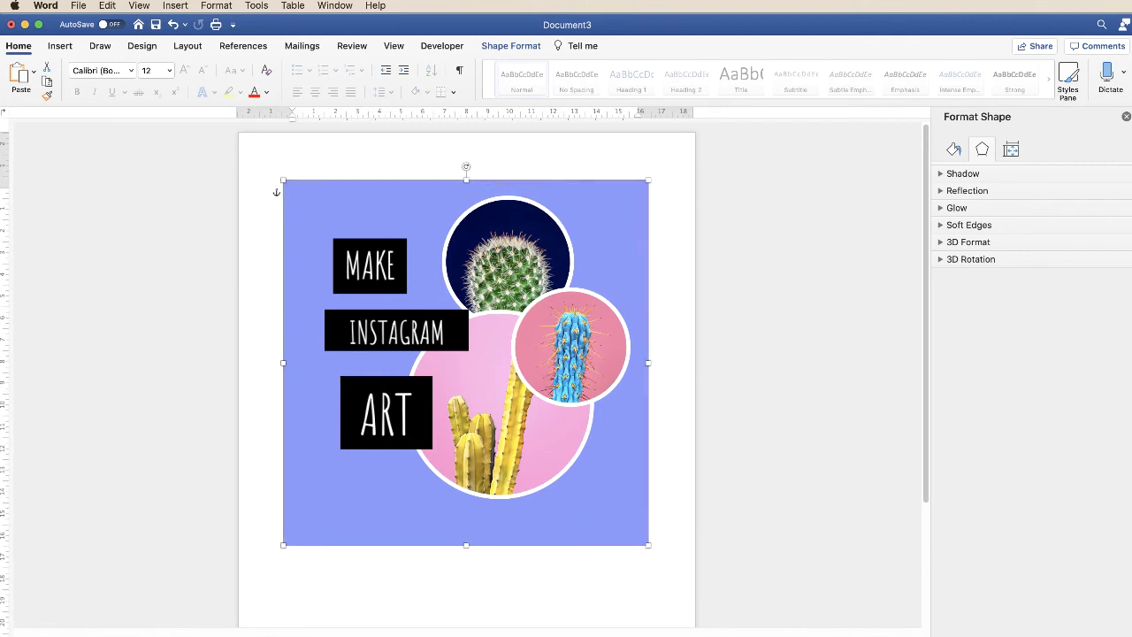
# Step: Rearrange the three cactus circles and the MAKE and ART labels to balance them on the enlarged square
pyautogui.moveTo(531, 425); pyautogui.dragTo(543, 456)
pyautogui.moveTo(570, 345); pyautogui.dragTo(576, 347)
pyautogui.moveTo(495, 265); pyautogui.dragTo(519, 296)
pyautogui.moveTo(369, 265); pyautogui.dragTo(365, 279)
pyautogui.moveTo(387, 412); pyautogui.dragTo(379, 407)
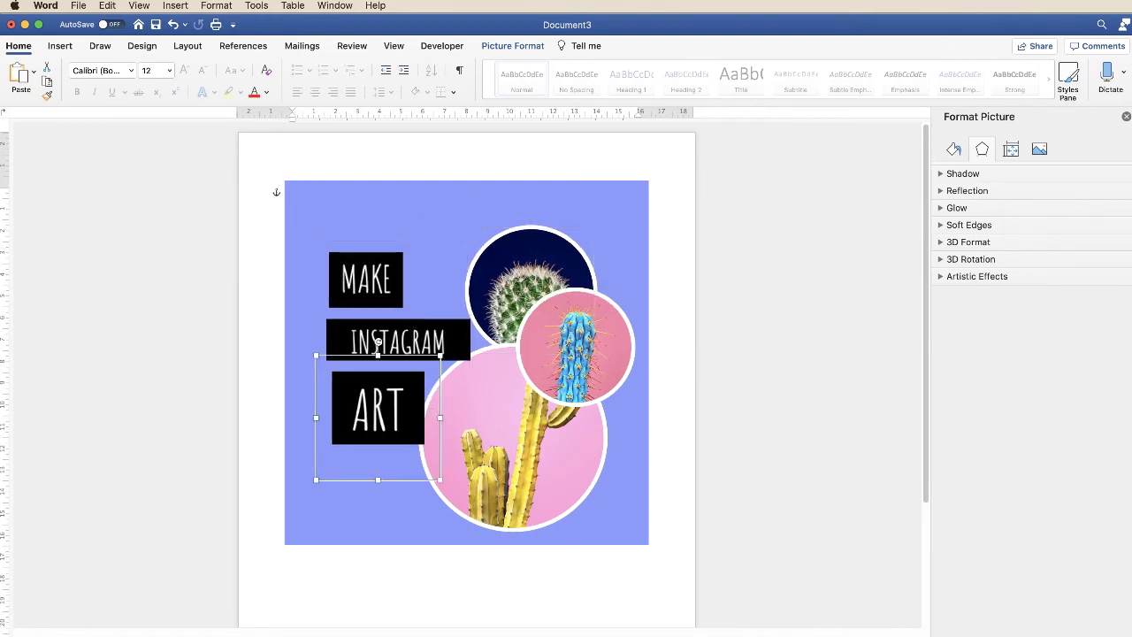
# Step: Slightly enlarge the ART label and shift it and the MAKE label to the right to line up around INSTAGRAM
pyautogui.moveTo(316, 480)
pyautogui.mouseDown()
pyautogui.moveTo(205, 590)
pyautogui.moveTo(242, 566)
pyautogui.moveTo(309, 482)
pyautogui.moveTo(326, 483)
pyautogui.mouseUp()
pyautogui.moveTo(365, 279); pyautogui.dragTo(372, 287)
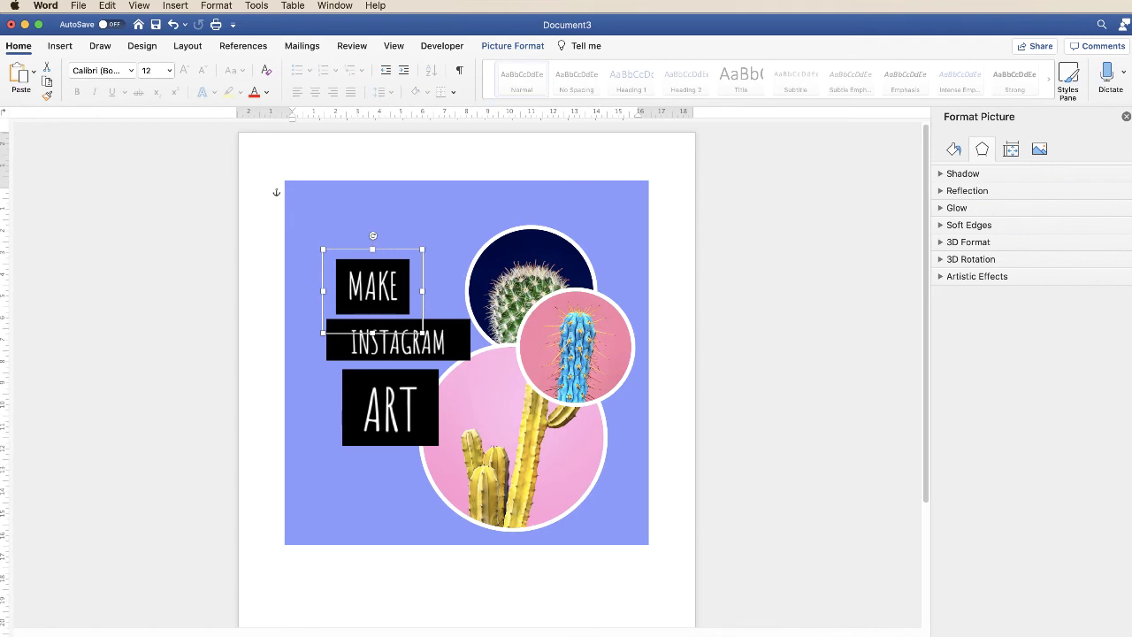
# Step: Group the three cactus circle pictures and move the group slightly upward on the purple square
pyautogui.click(513, 265)
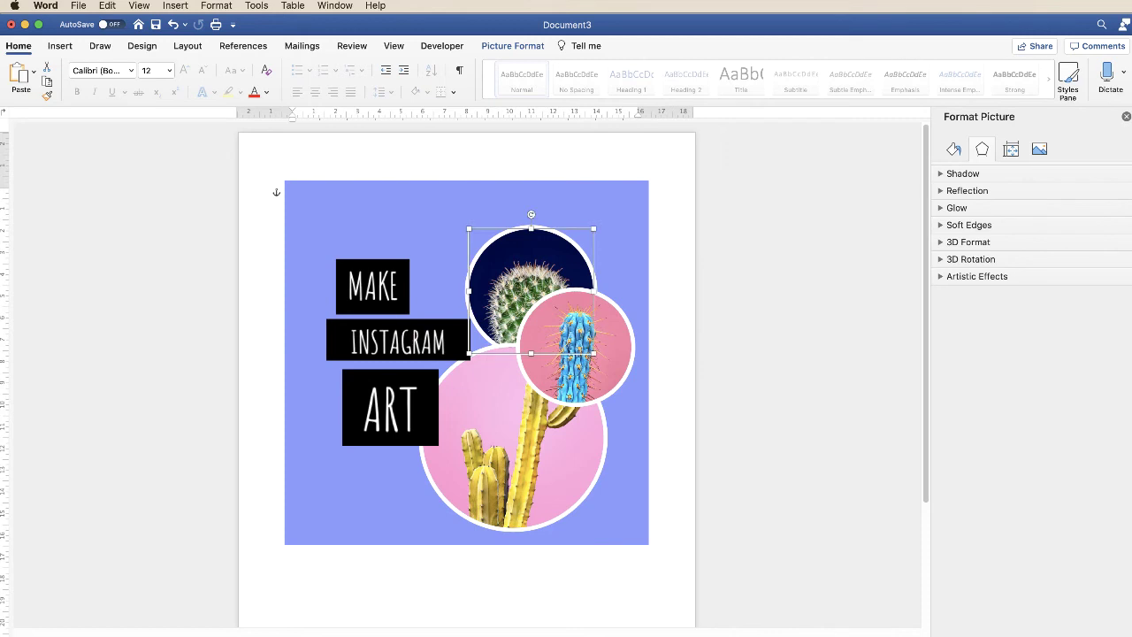
pyautogui.keyDown('shift'); pyautogui.click(574, 345); pyautogui.keyUp('shift')
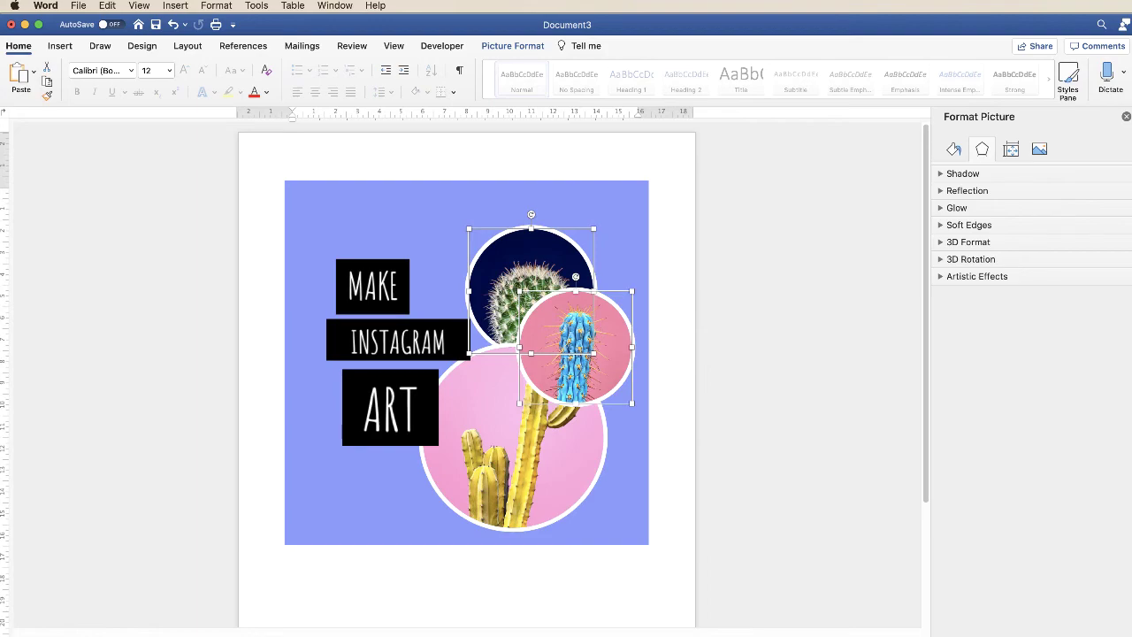
pyautogui.keyDown('shift'); pyautogui.click(495, 460); pyautogui.keyUp('shift')
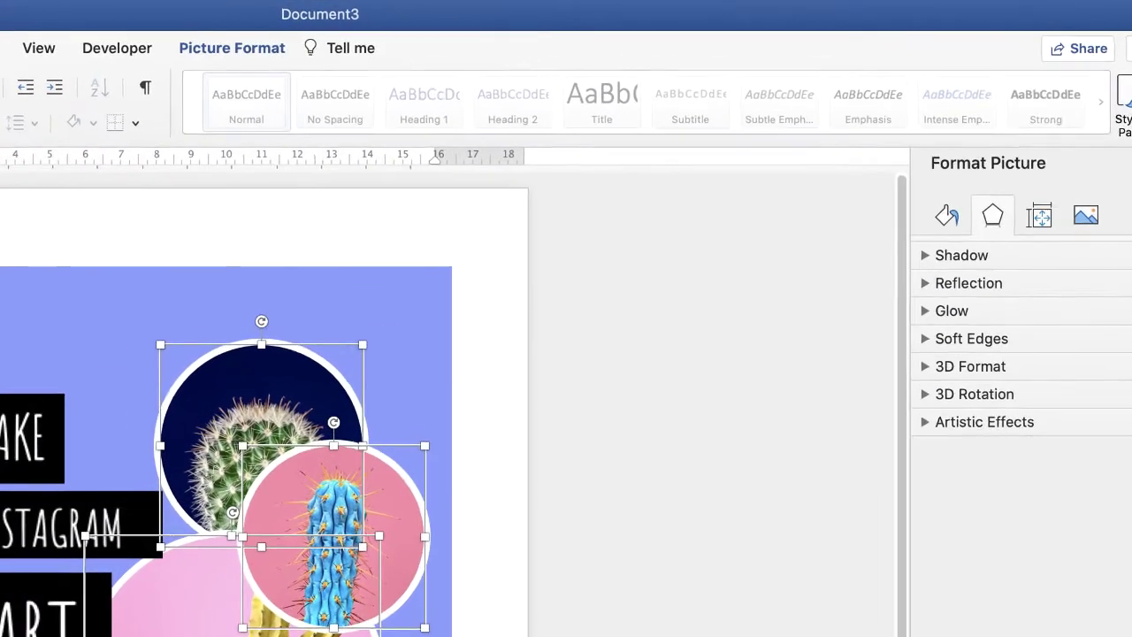
pyautogui.click(513, 45)
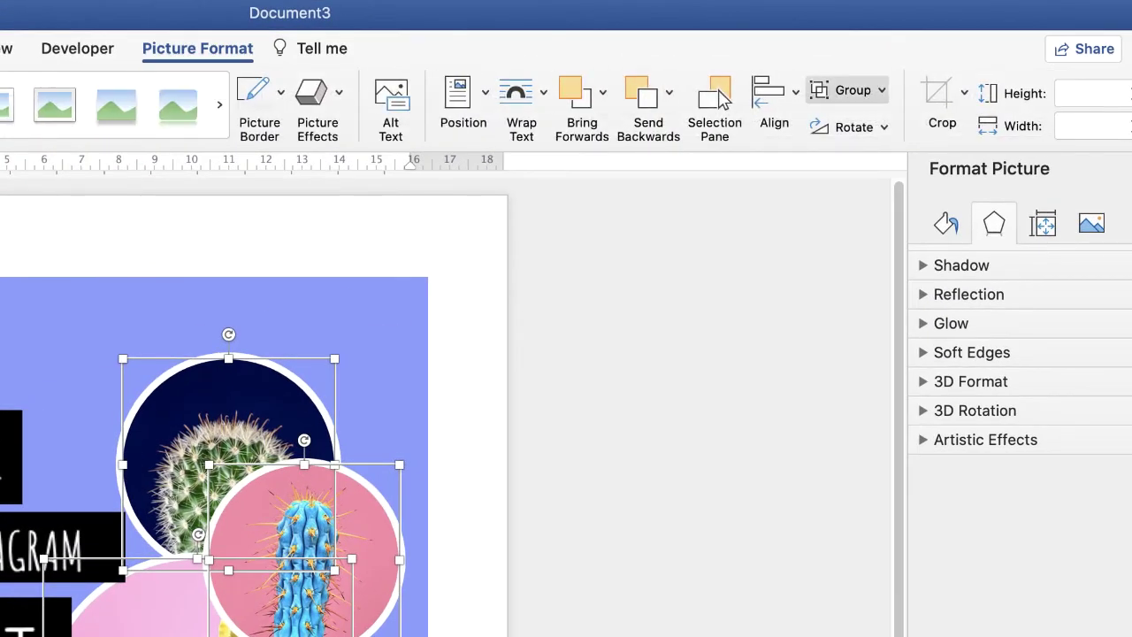
pyautogui.click(847, 89)
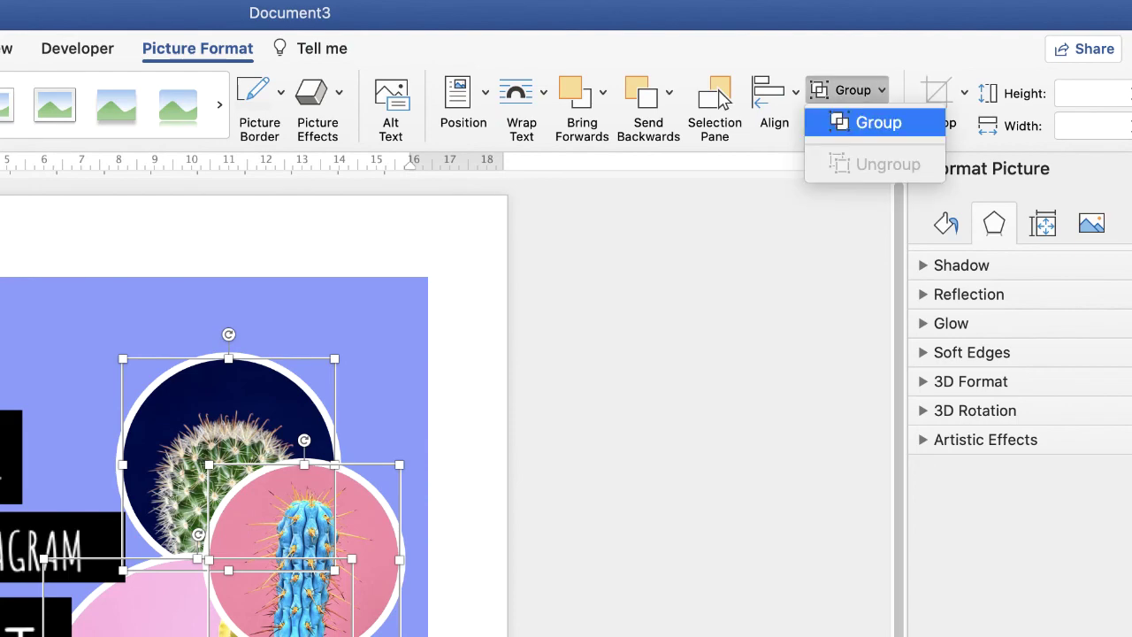
pyautogui.click(878, 122)
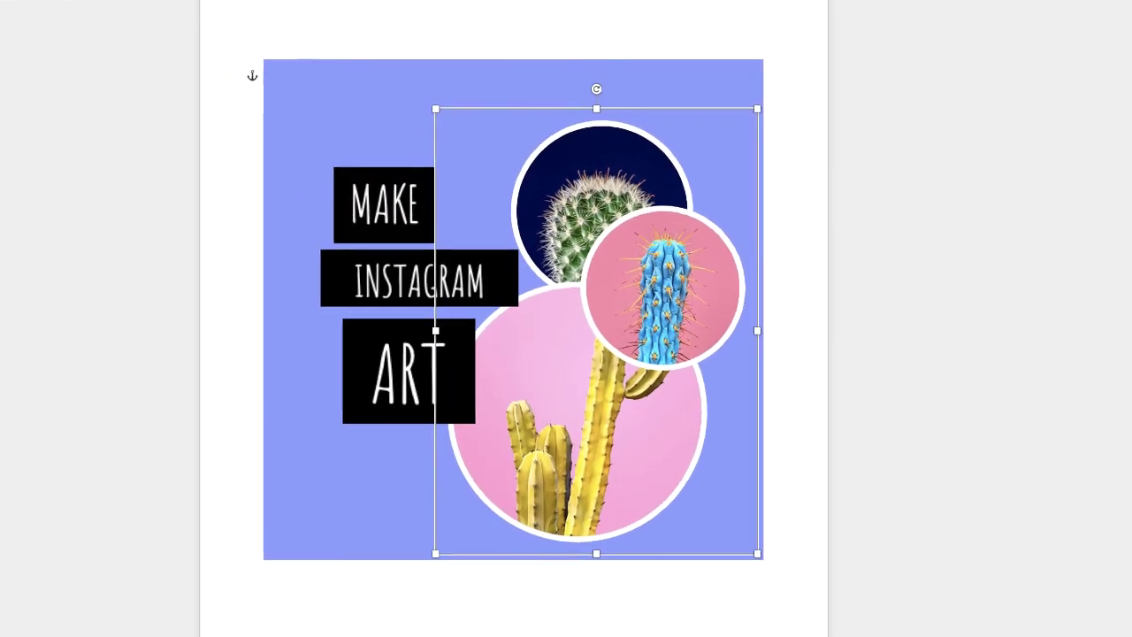
pyautogui.moveTo(376, 514); pyautogui.dragTo(223, 469)
pyautogui.moveTo(477, 300); pyautogui.dragTo(608, 314)
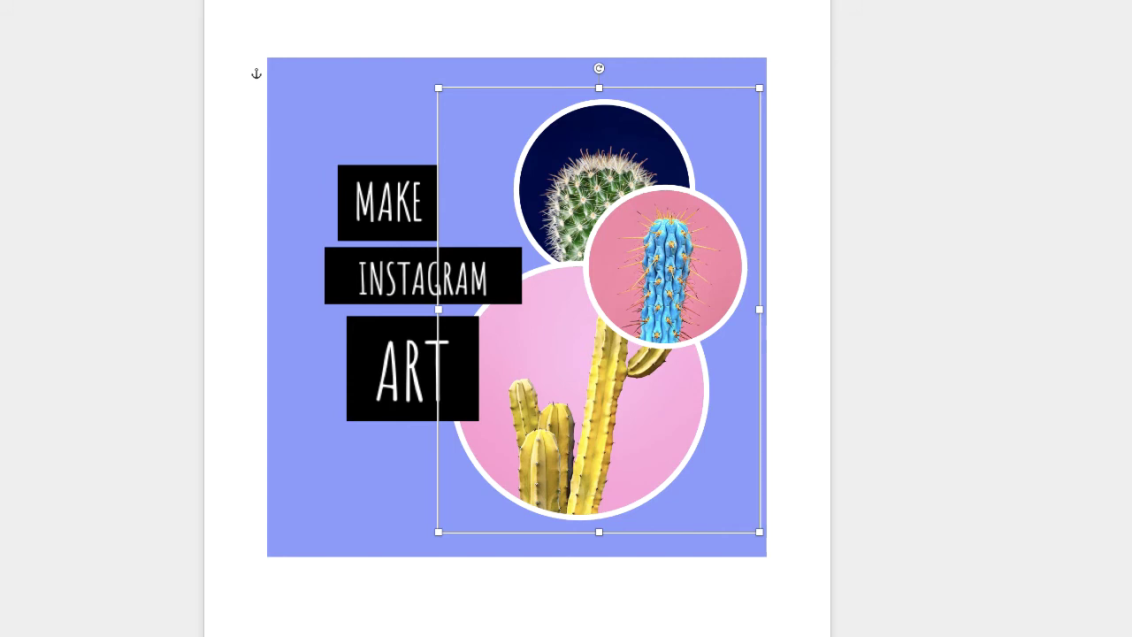
# Step: Group the MAKE, INSTAGRAM and ART labels and move the group slightly down and to the right
pyautogui.click(388, 203)
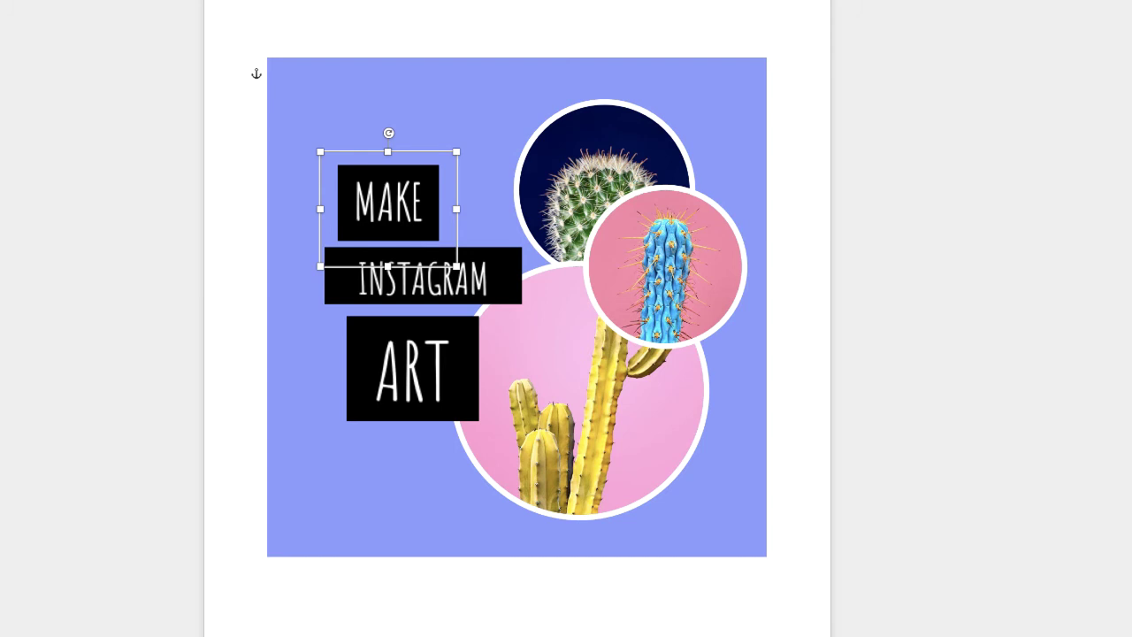
pyautogui.keyDown('shift'); pyautogui.click(423, 278); pyautogui.keyUp('shift')
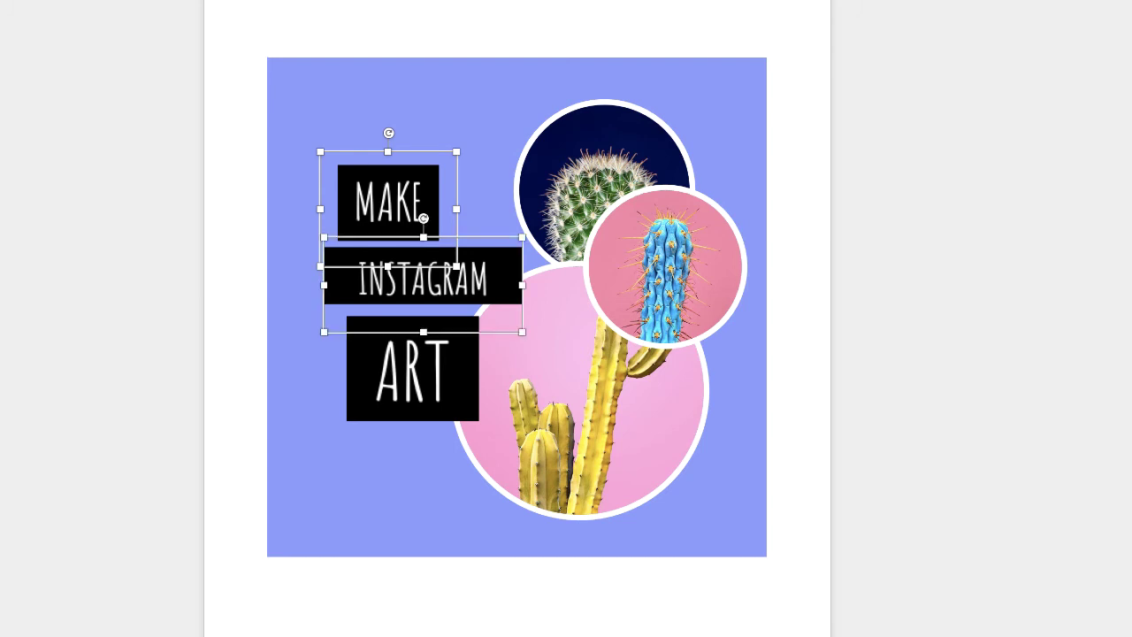
pyautogui.keyDown('shift'); pyautogui.click(412, 367); pyautogui.keyUp('shift')
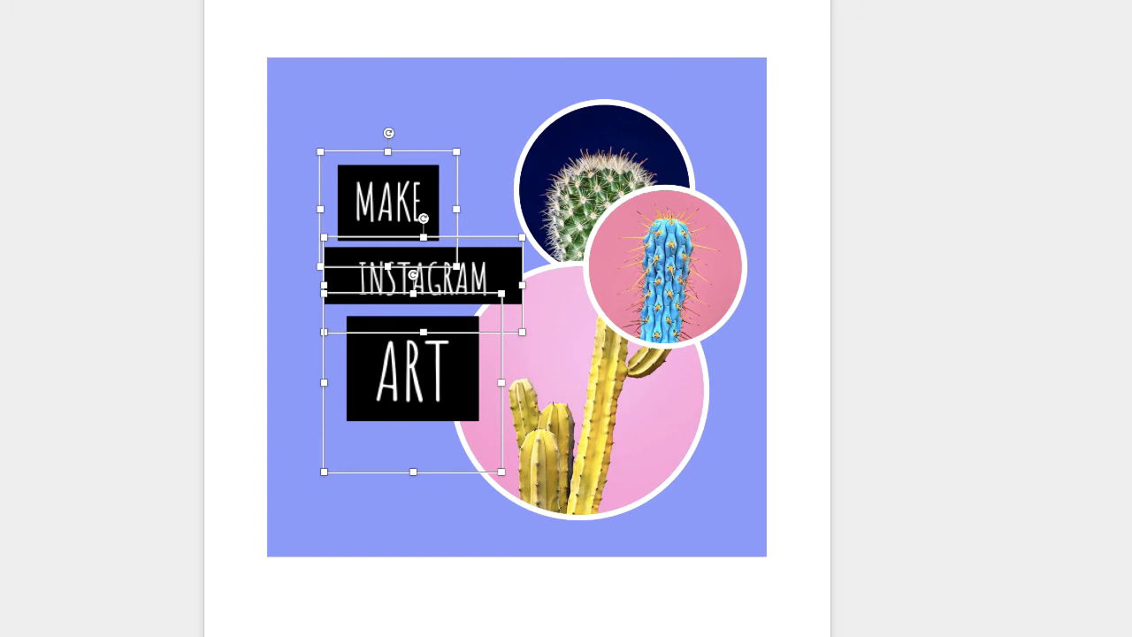
pyautogui.press('super+alt+g')
pyautogui.moveTo(538, 306); pyautogui.dragTo(448, 320)
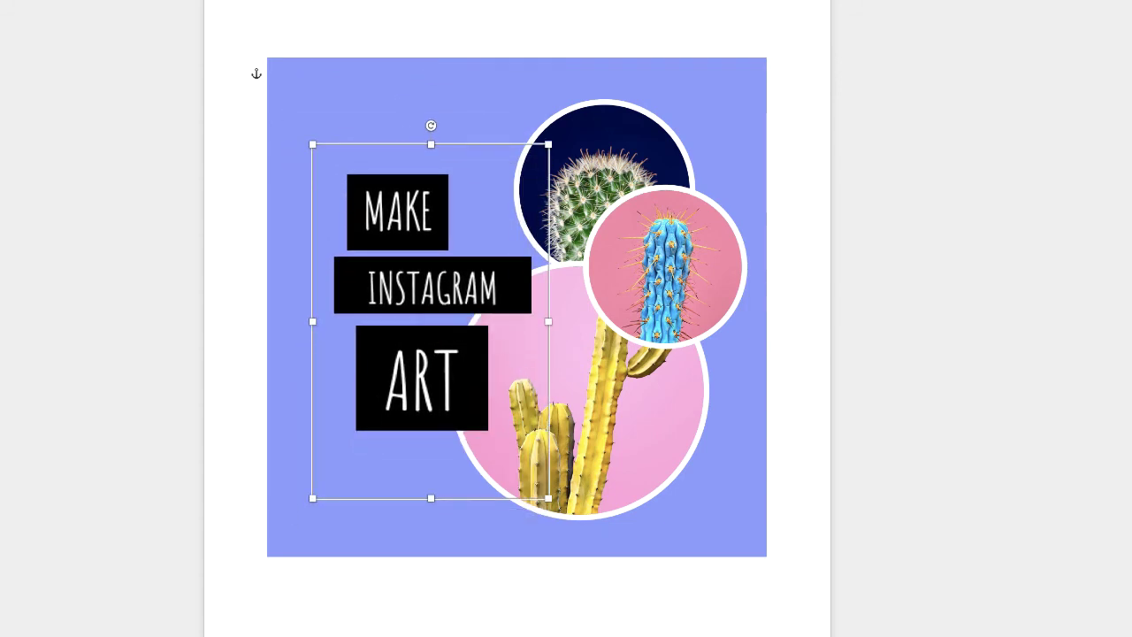
# Step: Group the purple square, the cactus group and the label group into one object and nudge it left
pyautogui.click(429, 138)
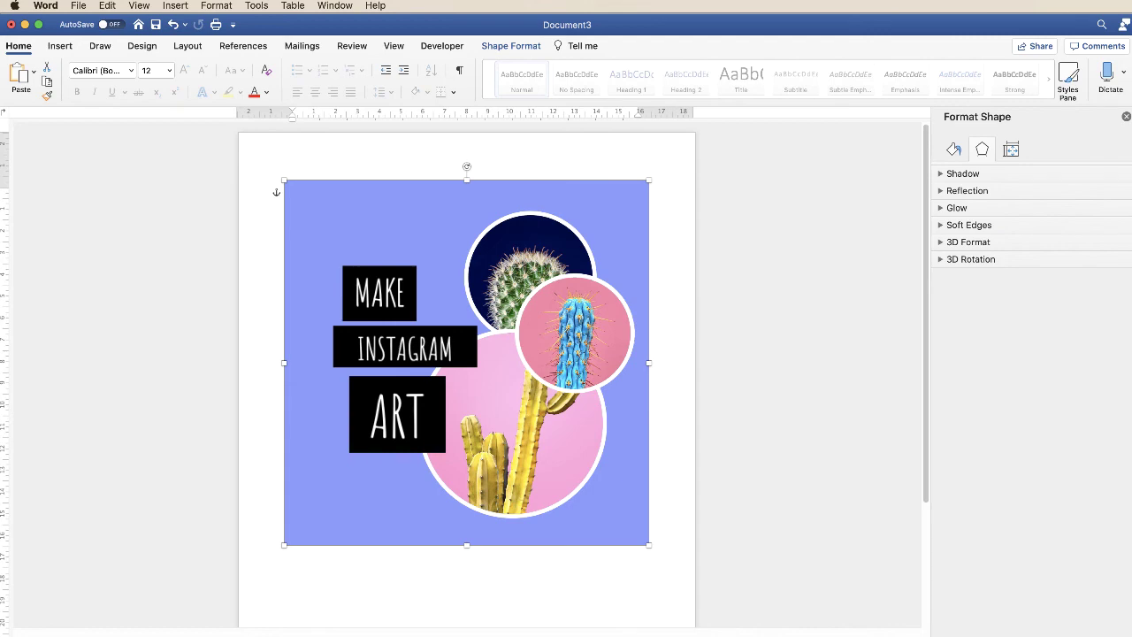
pyautogui.click(526, 364)
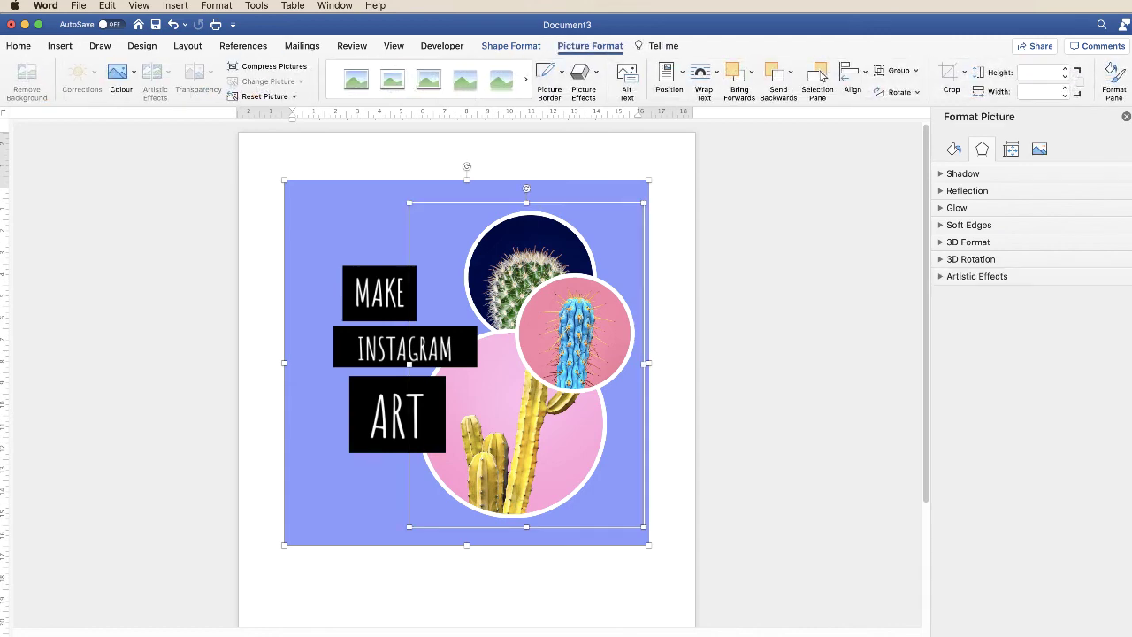
pyautogui.keyDown('shift'); pyautogui.click(397, 413); pyautogui.keyUp('shift')
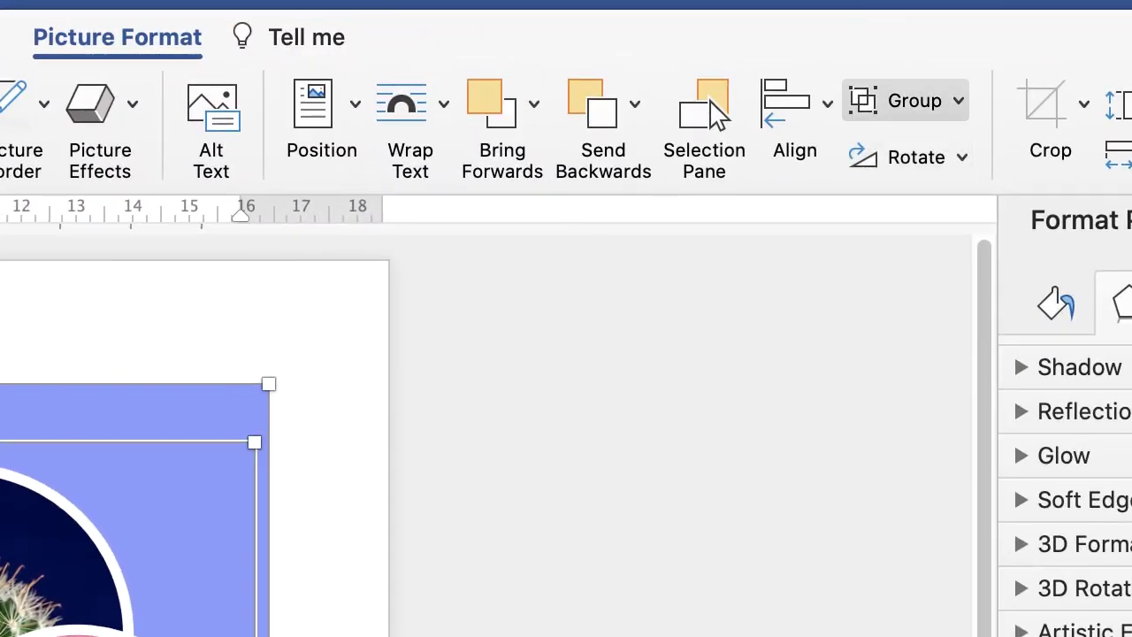
pyautogui.click(914, 100)
pyautogui.click(953, 150)
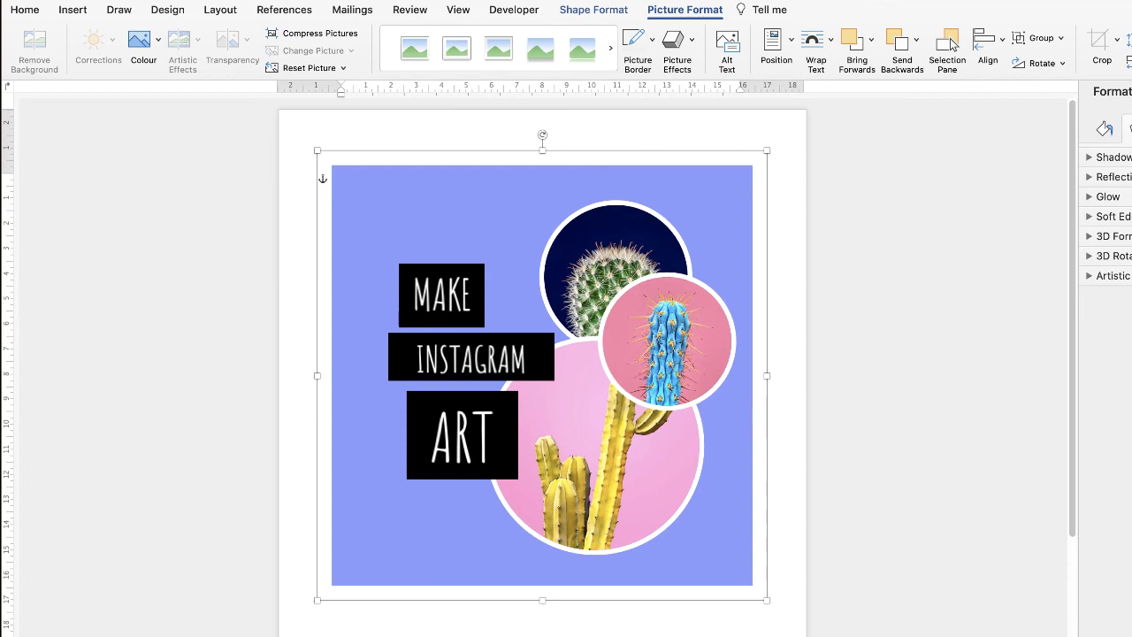
pyautogui.press('Left')
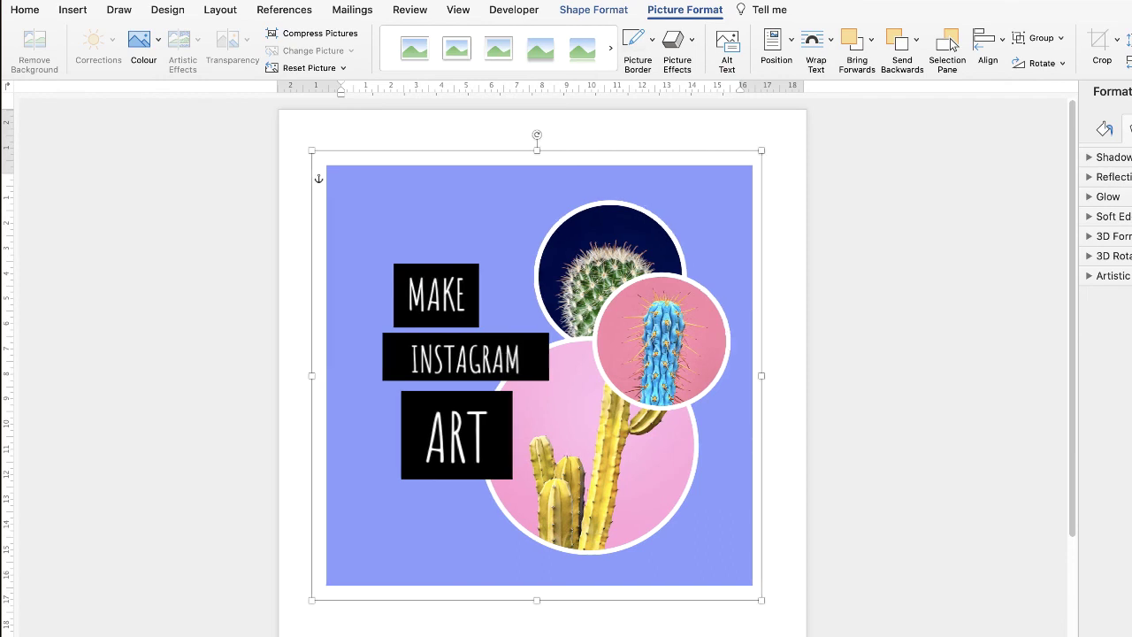
# Step: Save the grouped graphic as a PNG picture named Picture 1.png in the You Tube Demo folder
pyautogui.rightClick(489, 202)
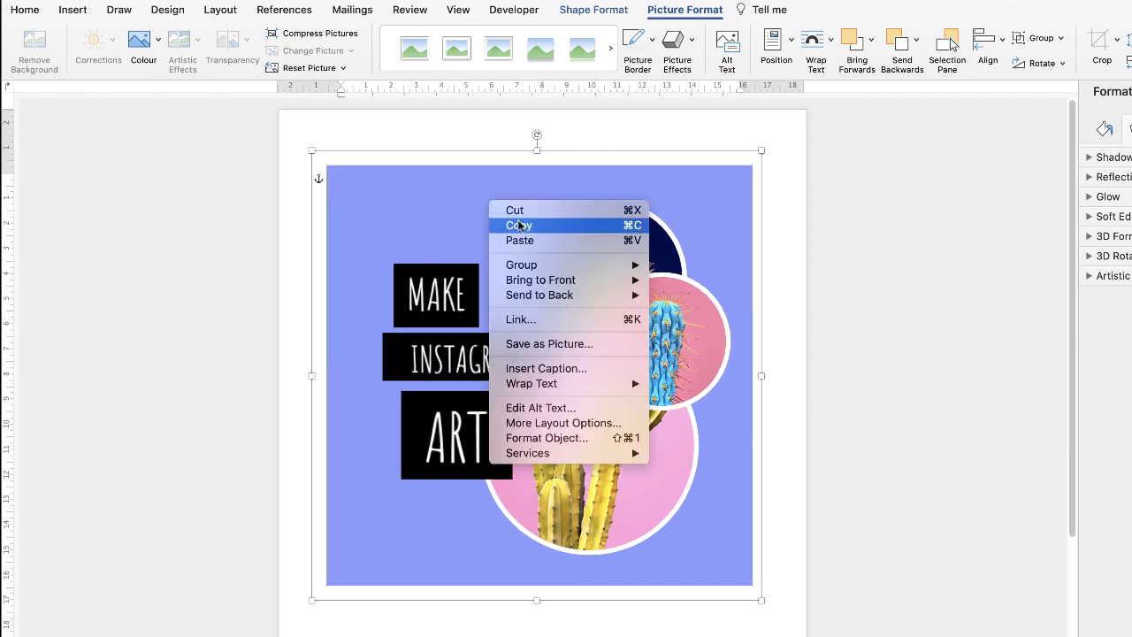
pyautogui.click(592, 347)
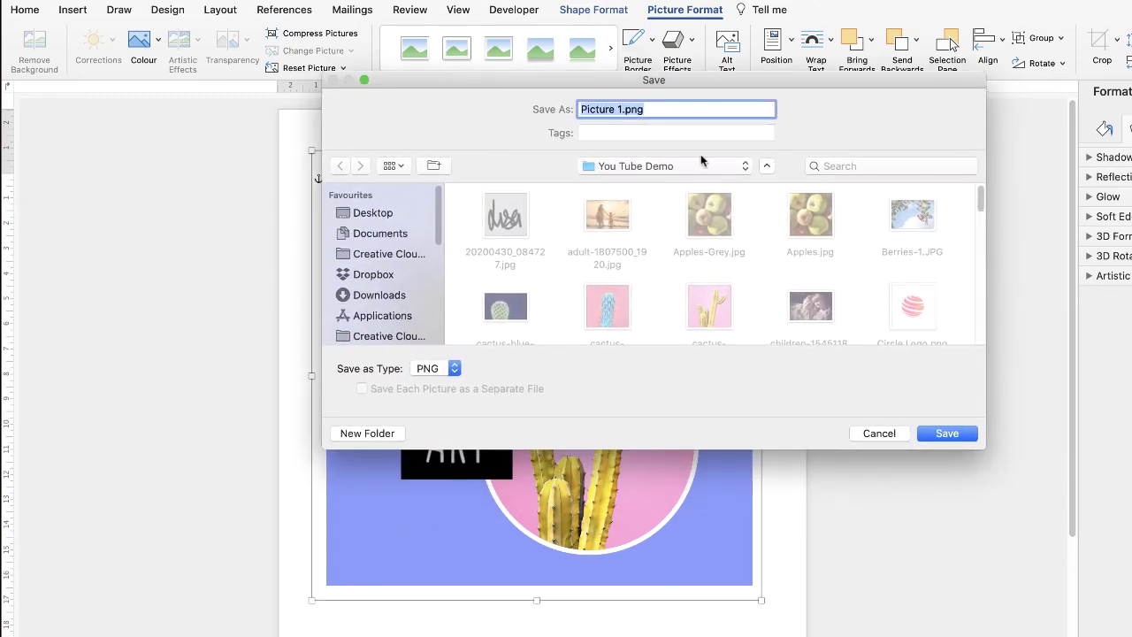
pyautogui.click(454, 369)
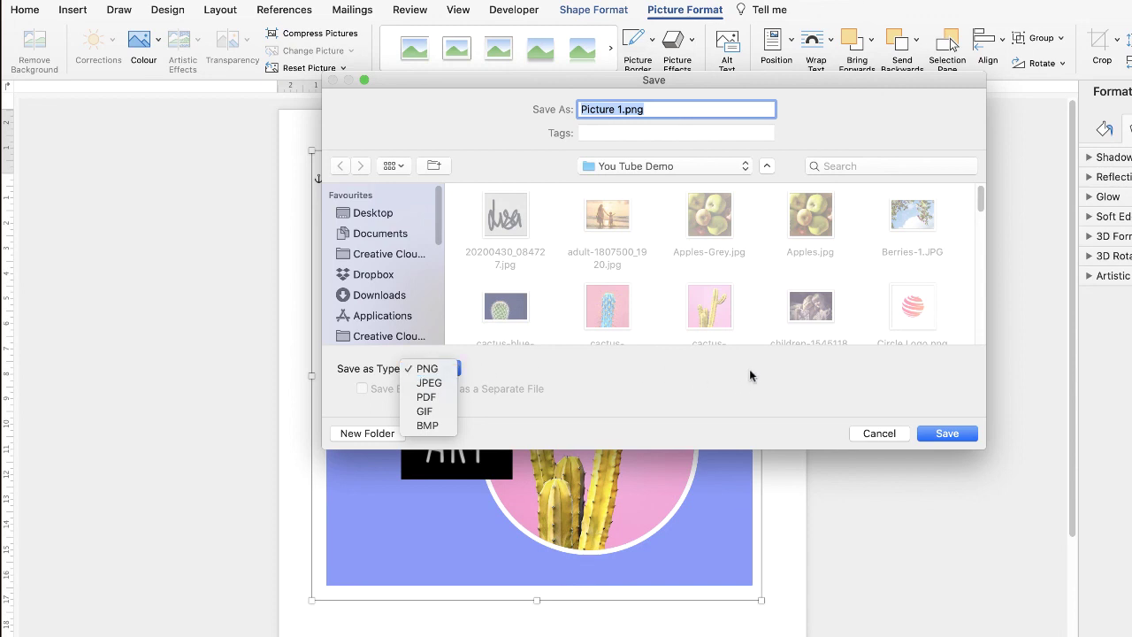
pyautogui.click(957, 431)
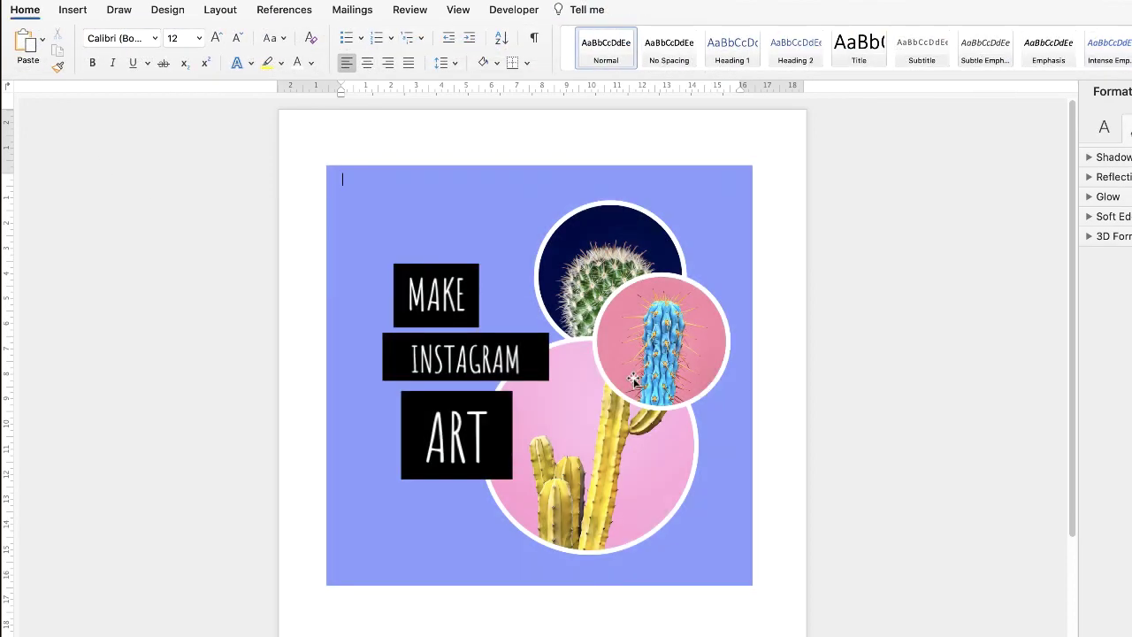
# Step: Delete the grouped graphic from the page and insert the saved Picture 1.png from the You Tube Demo folder in its place
pyautogui.click(514, 248)
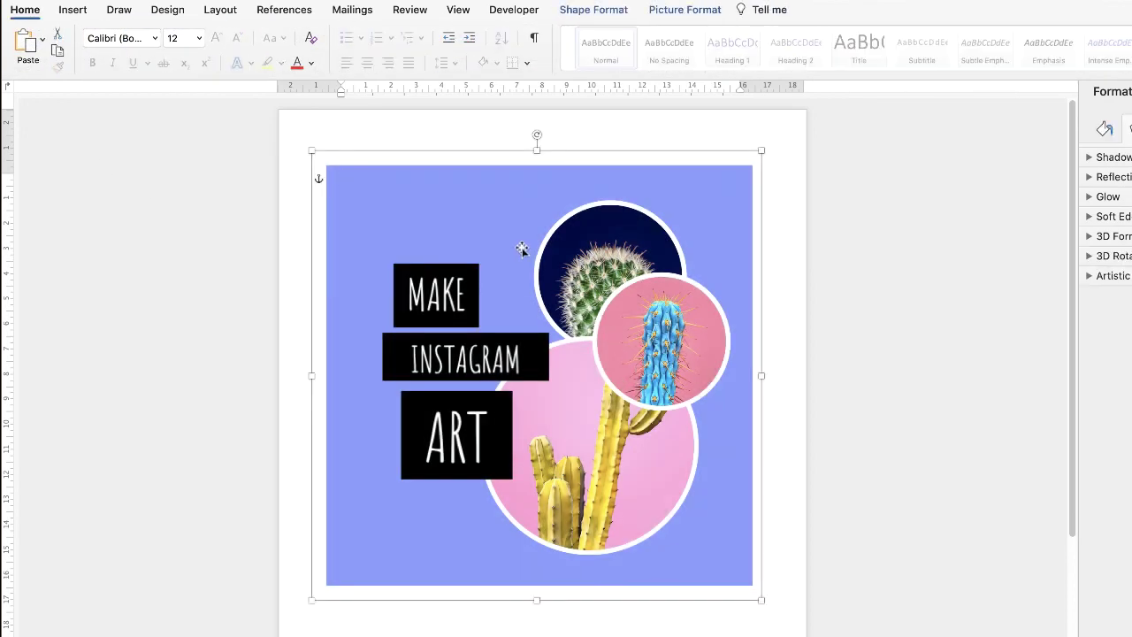
pyautogui.press('Escape')
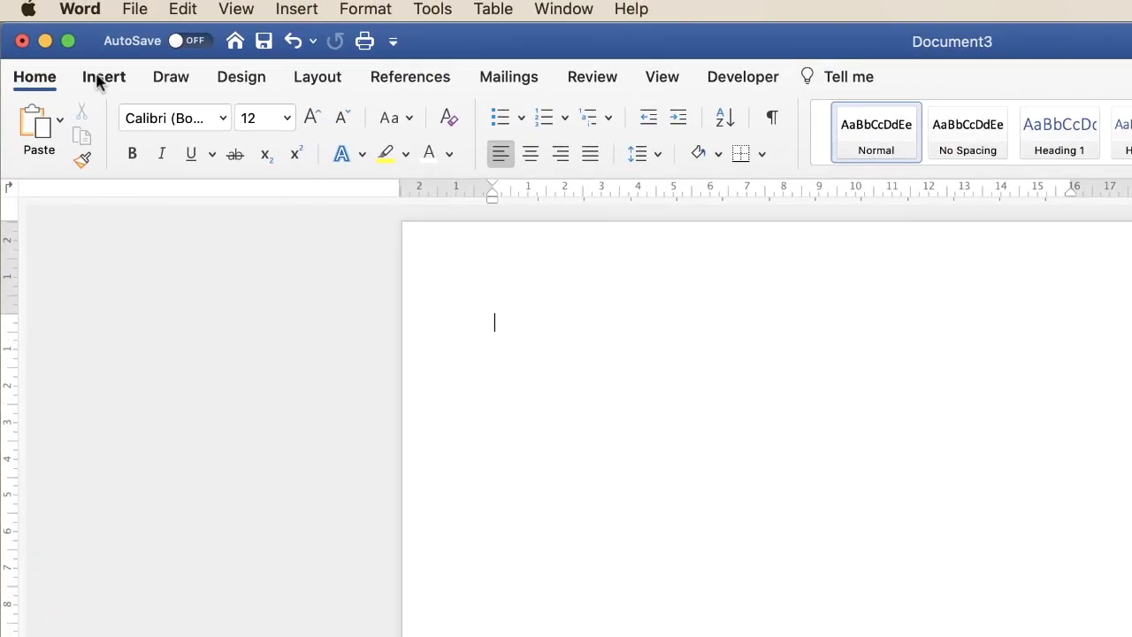
pyautogui.click(103, 77)
pyautogui.click(305, 124)
pyautogui.click(315, 187)
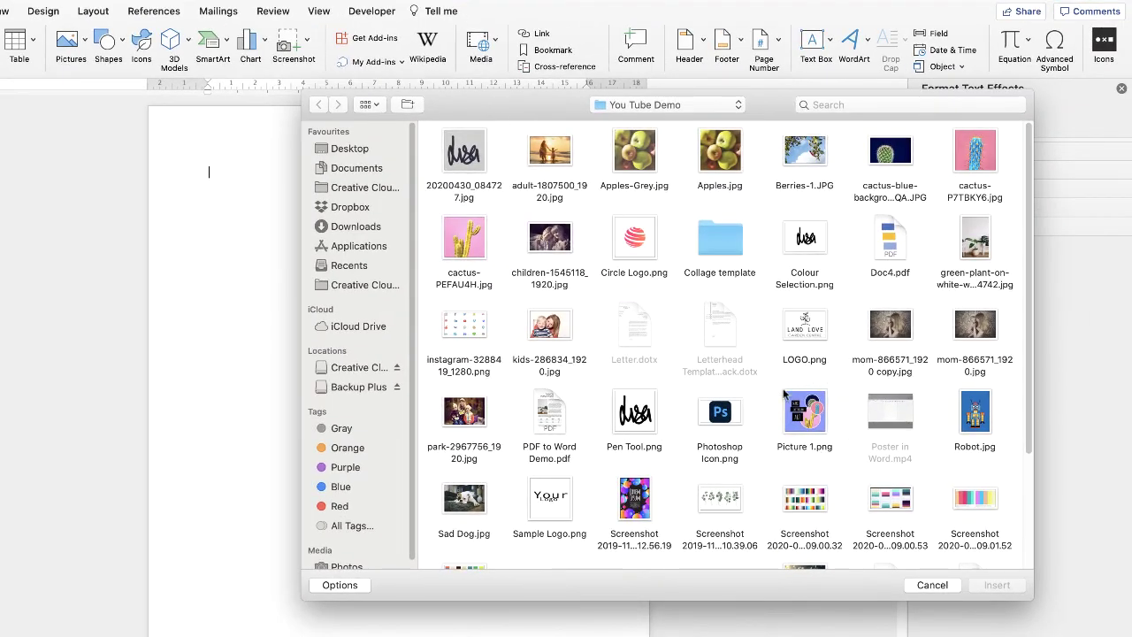
pyautogui.click(809, 426)
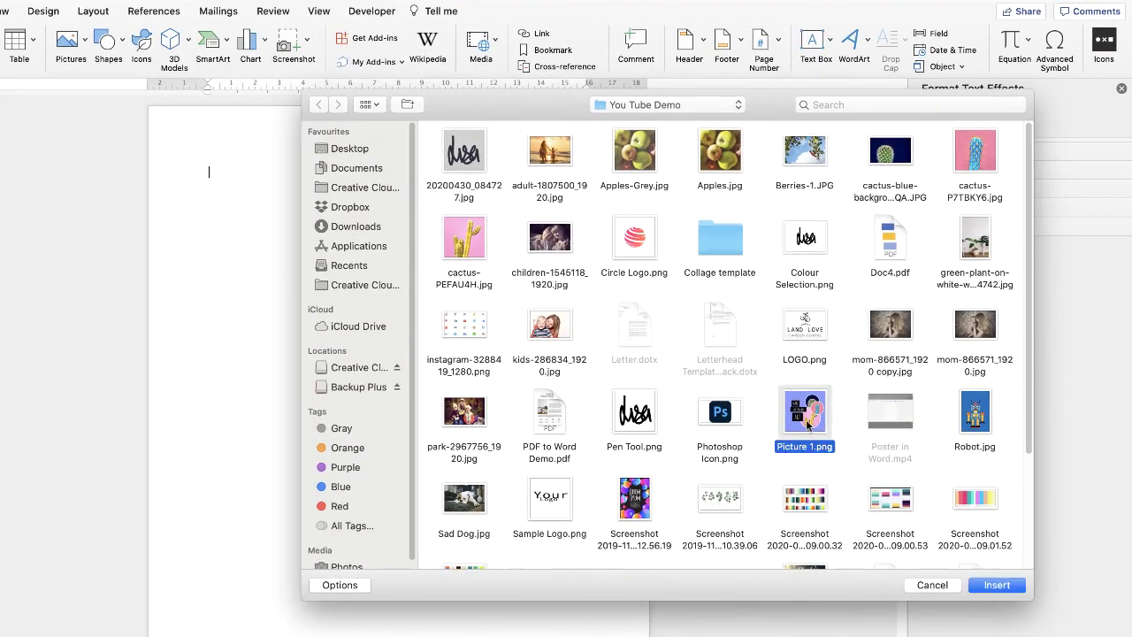
pyautogui.click(995, 586)
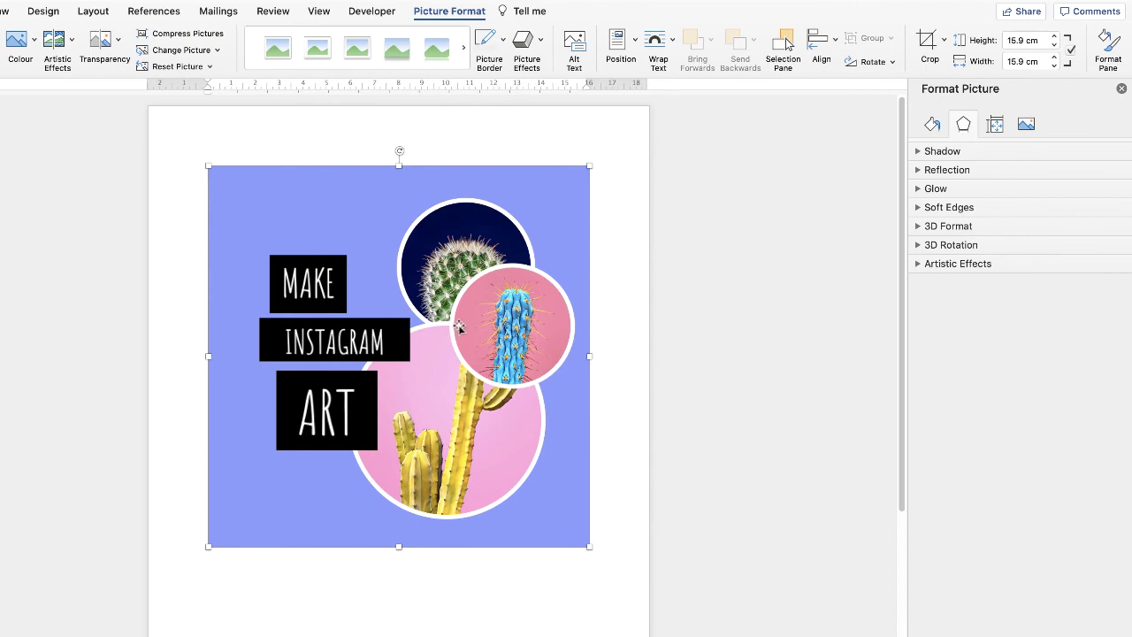